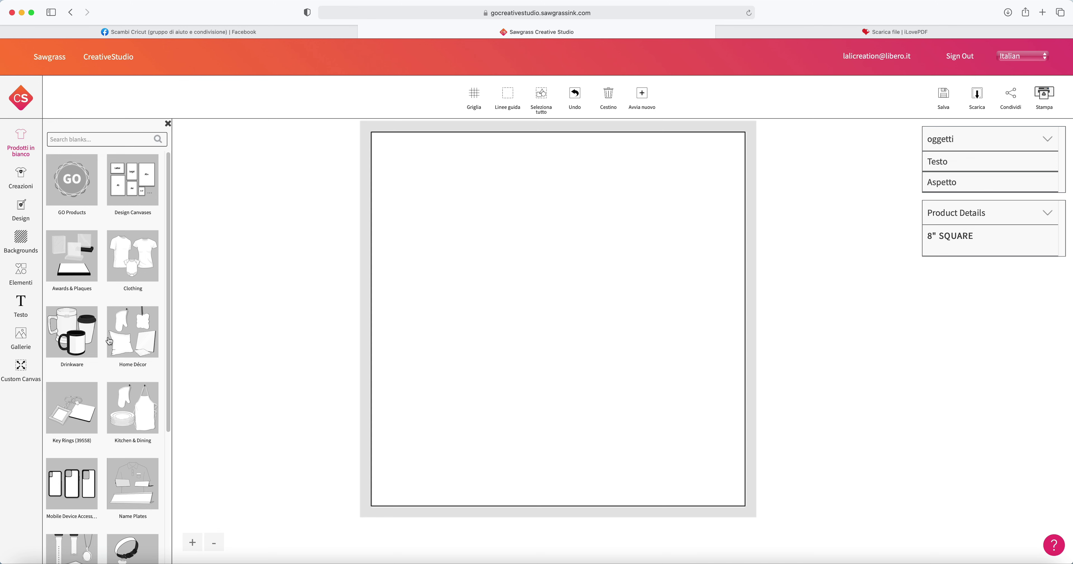
pyautogui.scroll(-1, 115, 344)
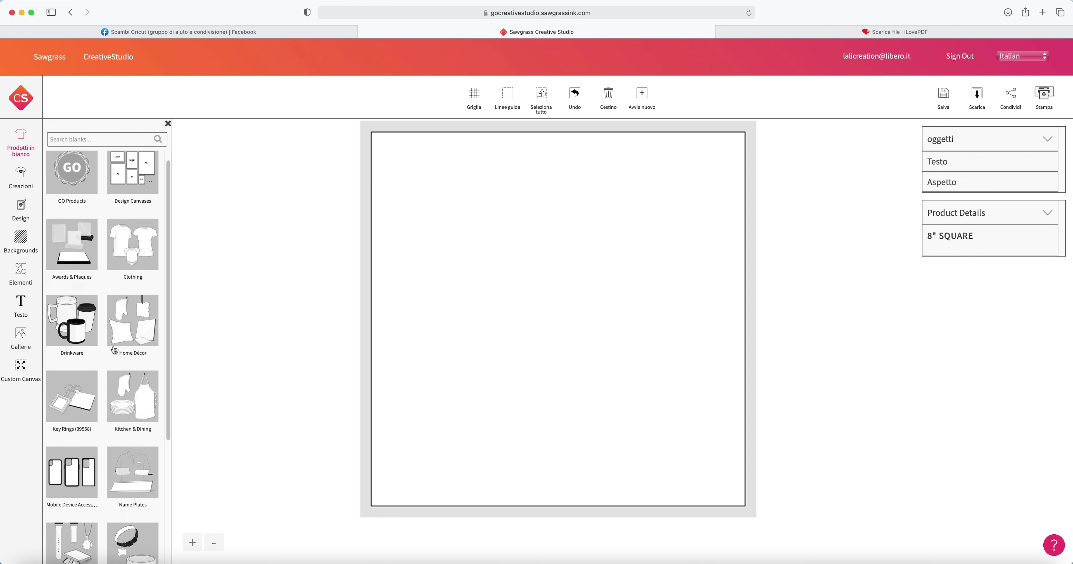
pyautogui.scroll(-5, 113, 348)
pyautogui.moveTo(167, 329); pyautogui.dragTo(156, 208)
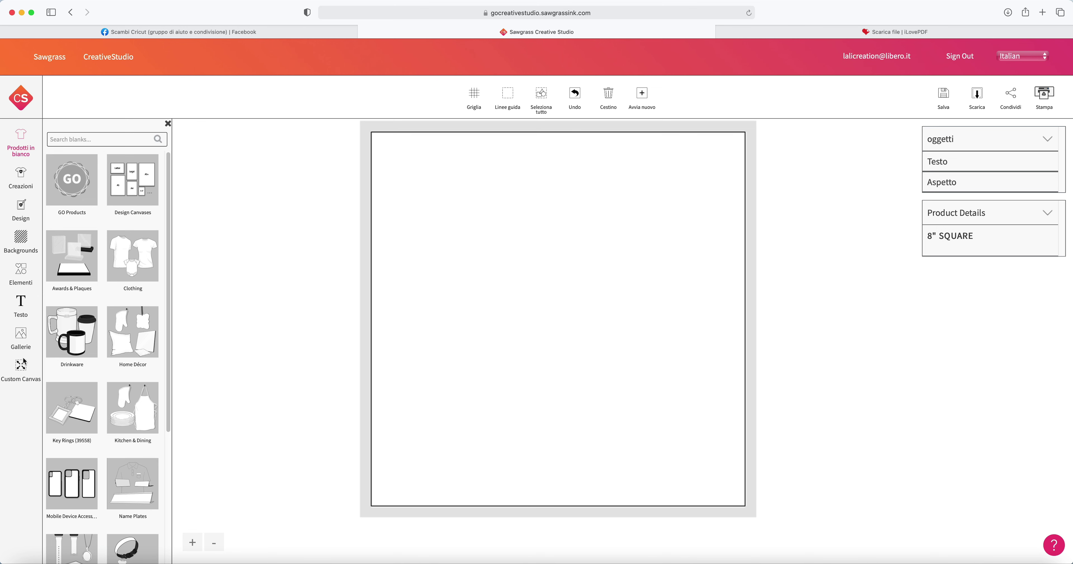
# Step: Create a custom canvas 108 mm wide and 222 mm high
pyautogui.click(21, 369)
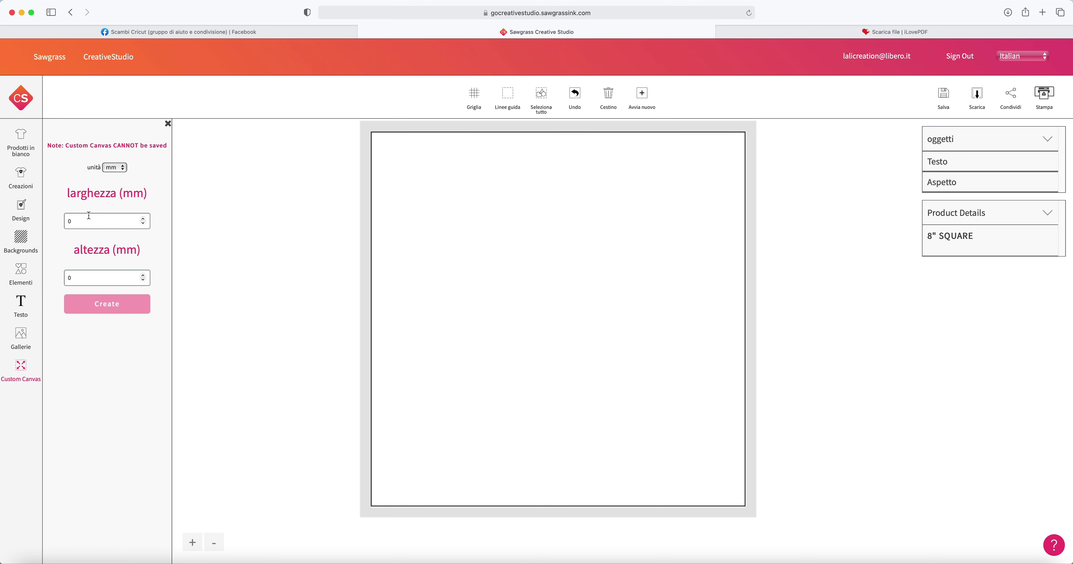
pyautogui.doubleClick(68, 220)
pyautogui.write('108')
pyautogui.press('Tab')
pyautogui.write('222')
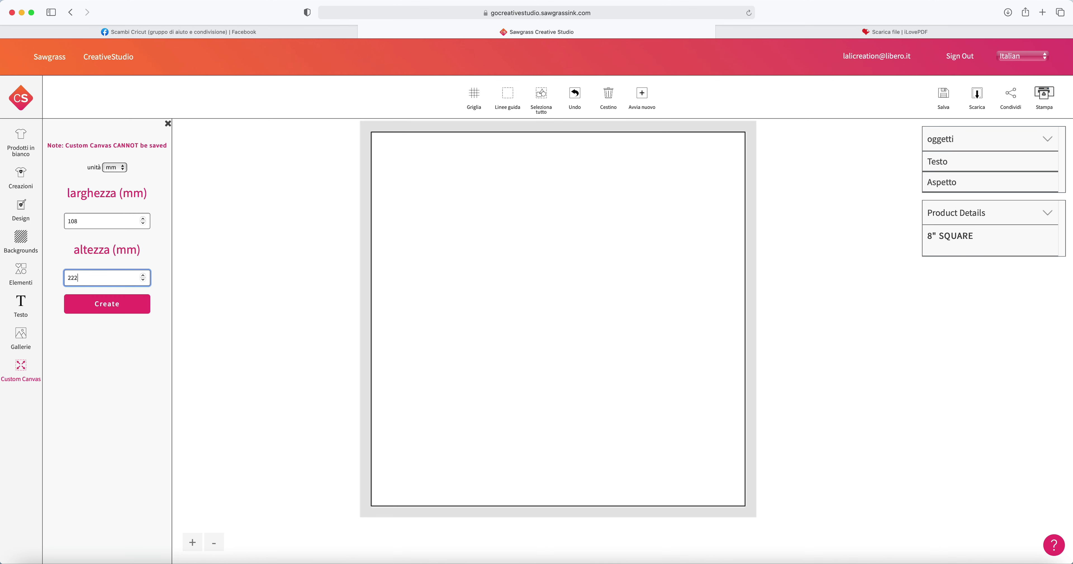
pyautogui.click(118, 310)
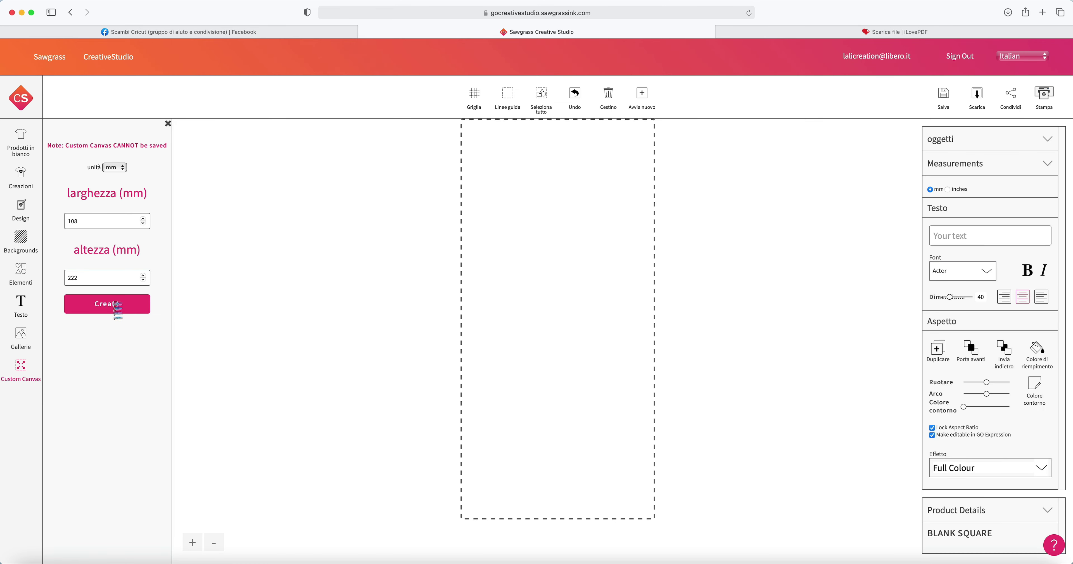
# Step: Insert tazza gnomo1.jpg from My Images and enlarge it to 108 x 222 mm so it fills the canvas
pyautogui.click(20, 341)
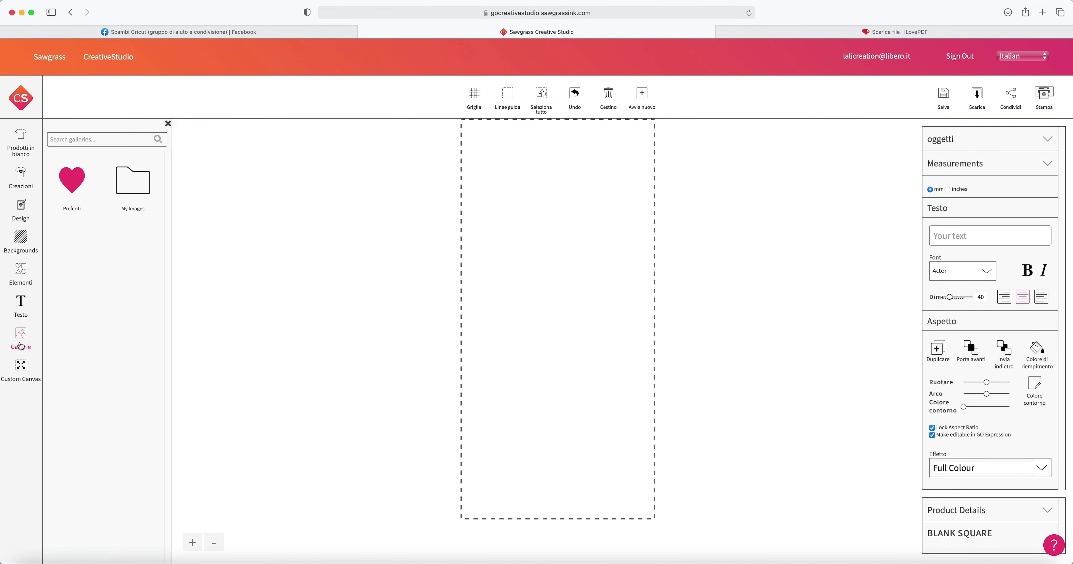
pyautogui.click(131, 184)
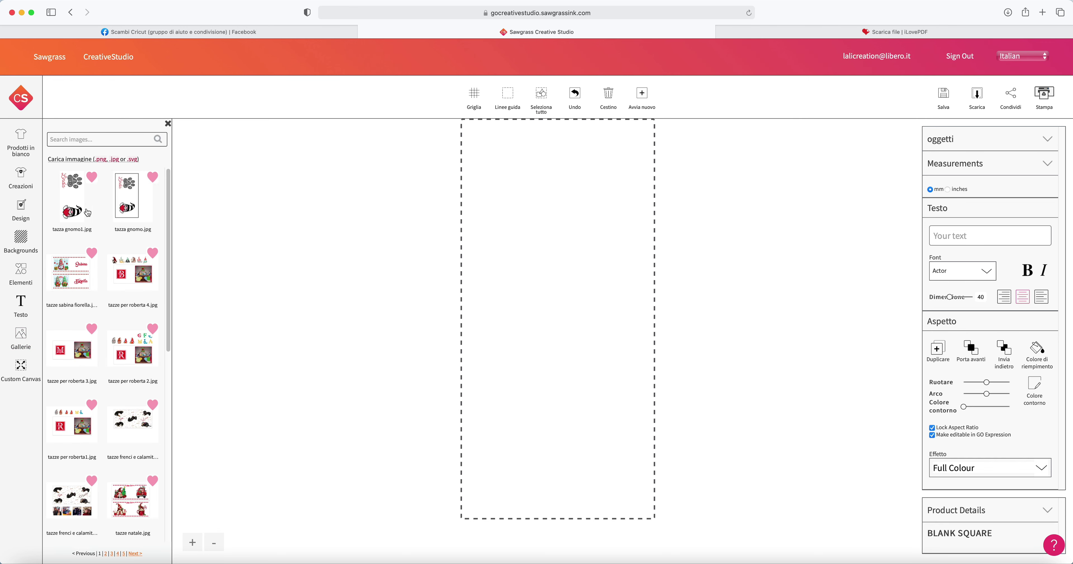
pyautogui.click(71, 201)
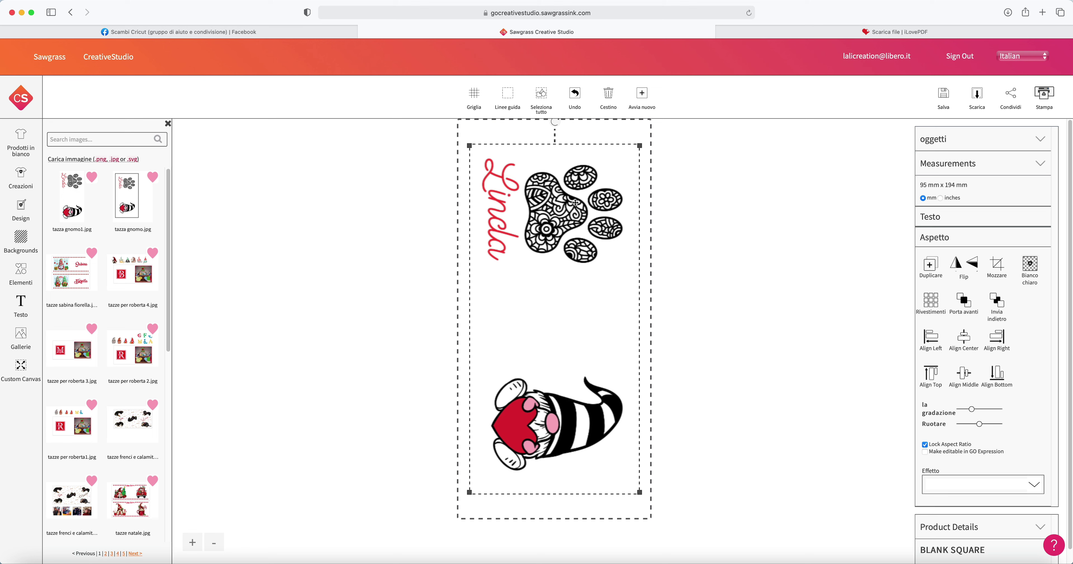
pyautogui.moveTo(470, 146); pyautogui.dragTo(444, 117)
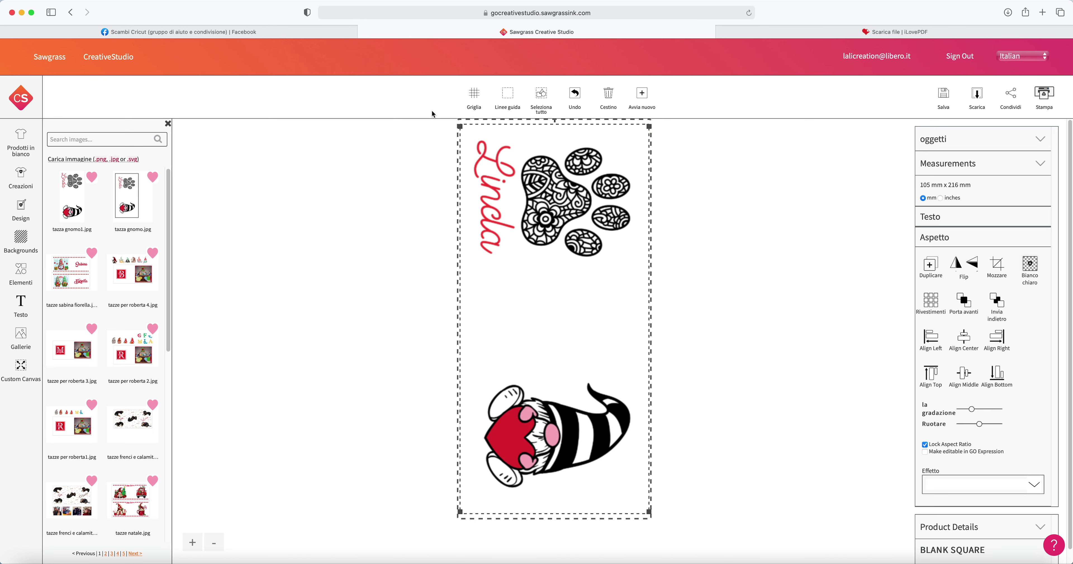
pyautogui.moveTo(446, 115); pyautogui.dragTo(442, 157)
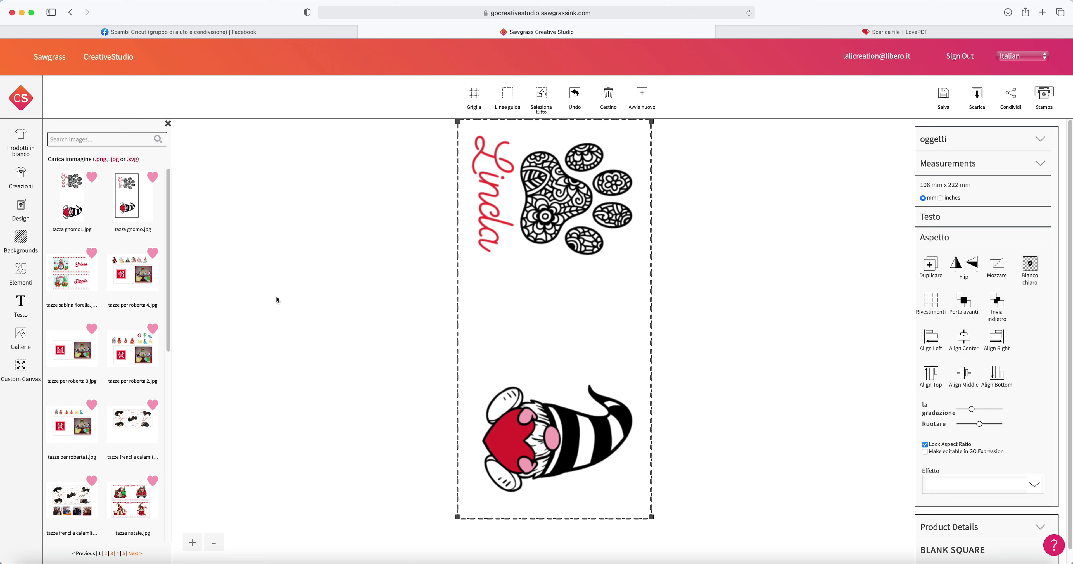
# Step: Create a custom A4-size canvas 210 mm wide and 297 mm high
pyautogui.click(22, 368)
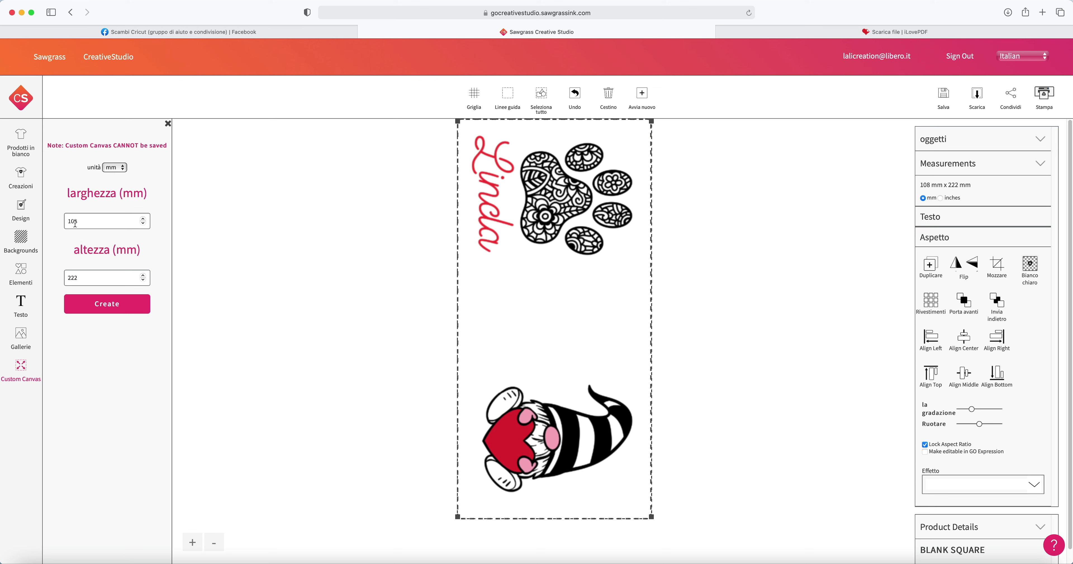
pyautogui.moveTo(92, 225); pyautogui.dragTo(55, 219)
pyautogui.write('210')
pyautogui.press('Tab')
pyautogui.write('297')
pyautogui.click(107, 308)
# Step: Scale the gnome mug design to 108 x 222 mm and place it near the canvas's upper-left corner
pyautogui.moveTo(633, 263); pyautogui.dragTo(576, 253)
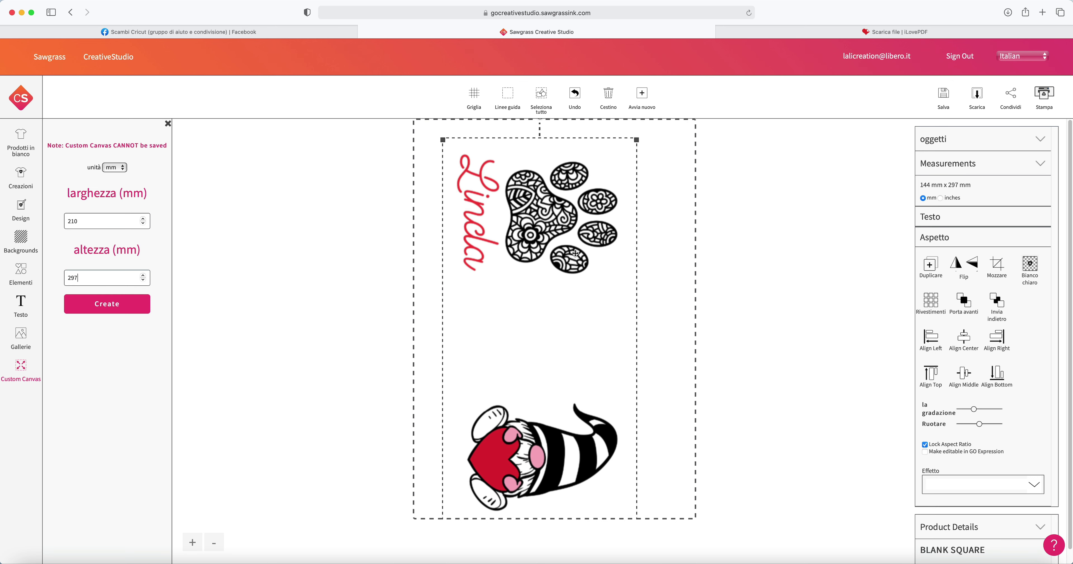
pyautogui.moveTo(444, 142); pyautogui.dragTo(506, 244)
pyautogui.moveTo(568, 262); pyautogui.dragTo(527, 211)
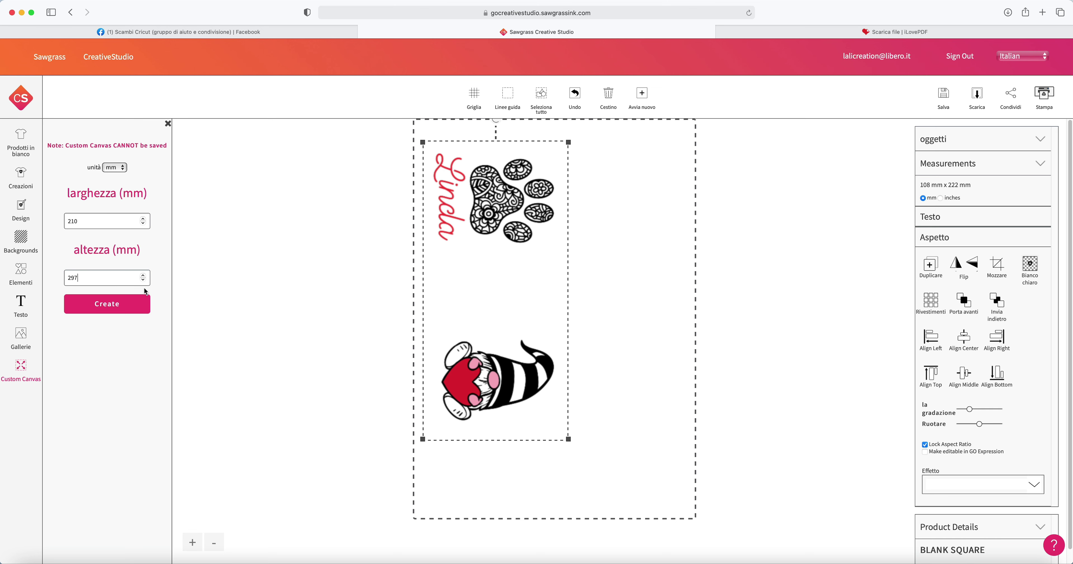
# Step: Insert ginger e babbo.jpg from page 2 of My Images, shrink it to about 77 x 130 mm and place it beside the gnome design
pyautogui.click(26, 339)
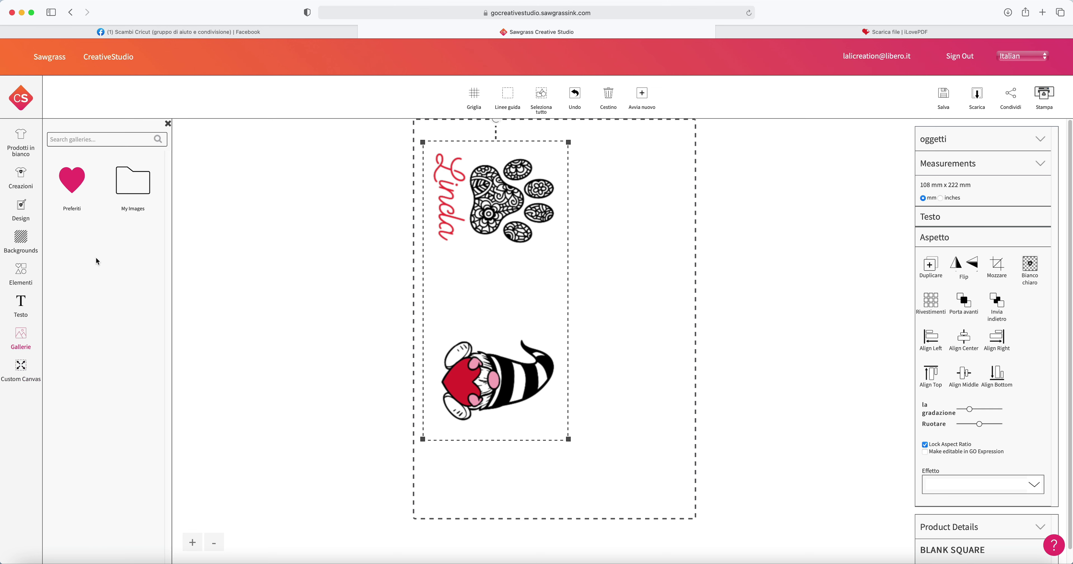
pyautogui.click(133, 181)
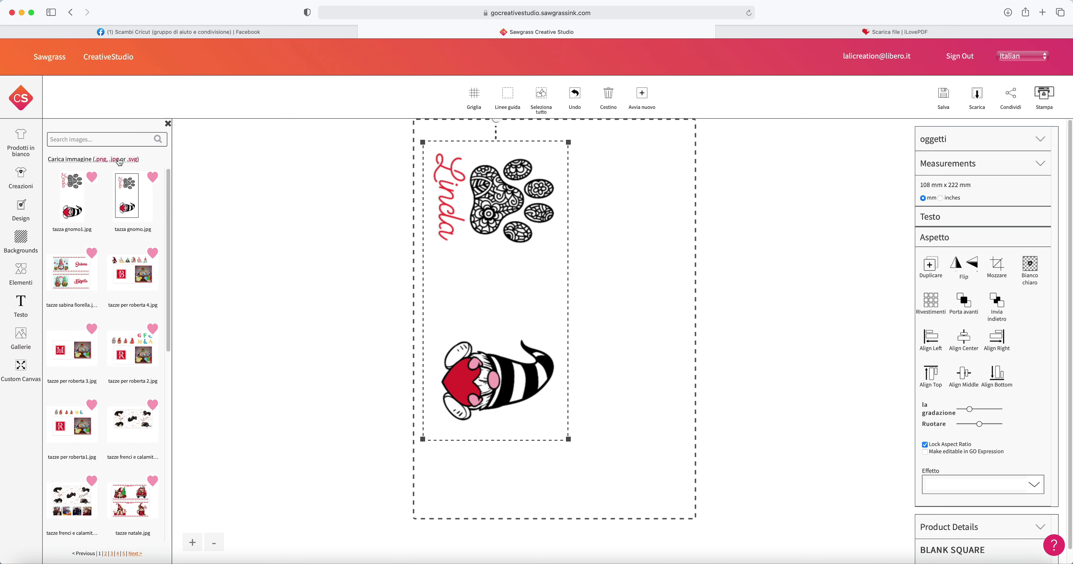
pyautogui.moveTo(165, 308); pyautogui.dragTo(172, 492)
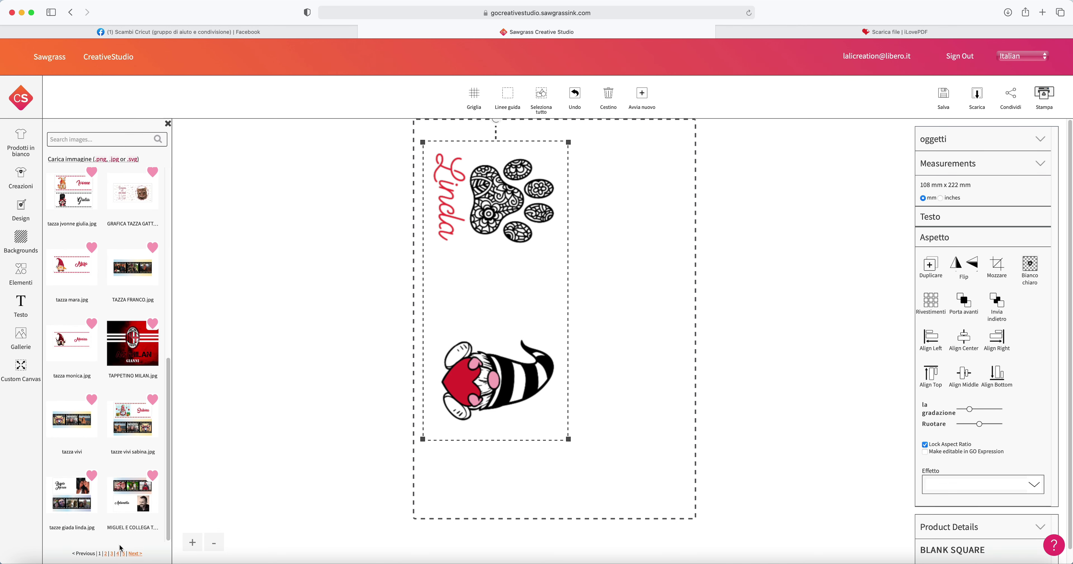
pyautogui.click(106, 553)
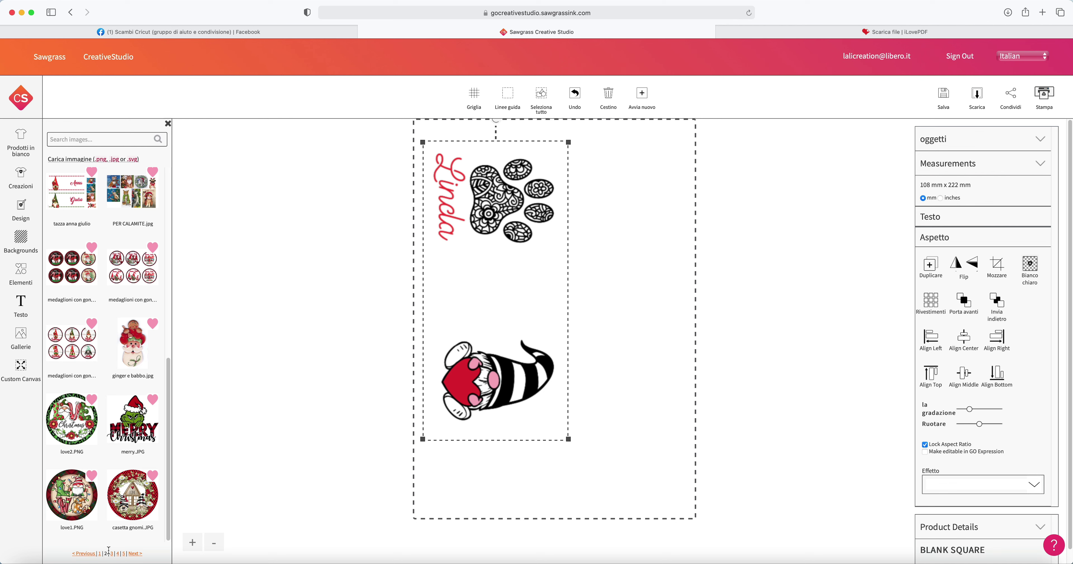
pyautogui.click(136, 354)
pyautogui.moveTo(658, 495); pyautogui.dragTo(607, 408)
pyautogui.moveTo(517, 322); pyautogui.dragTo(601, 243)
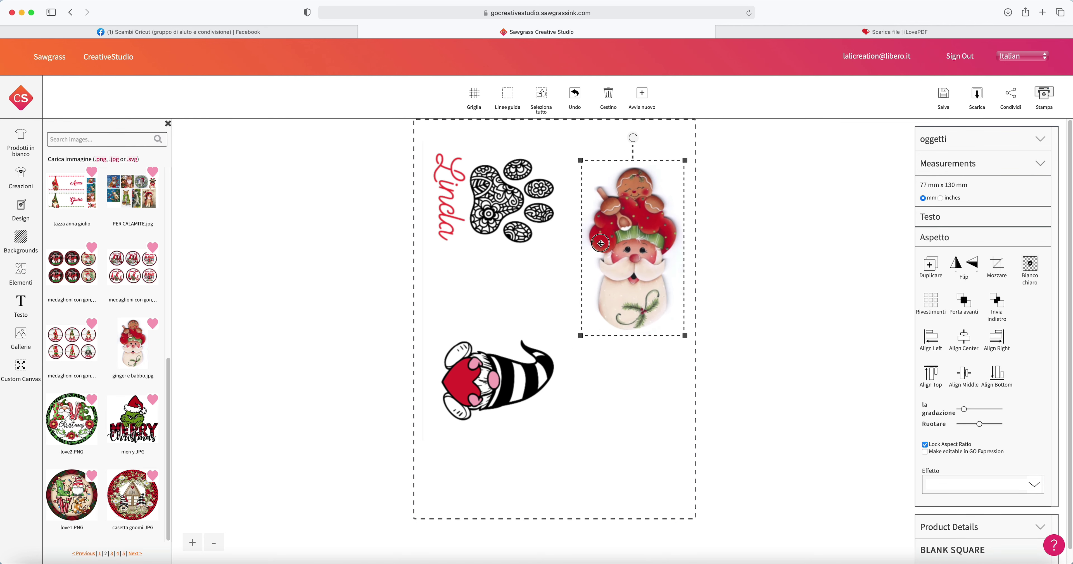
pyautogui.click(515, 377)
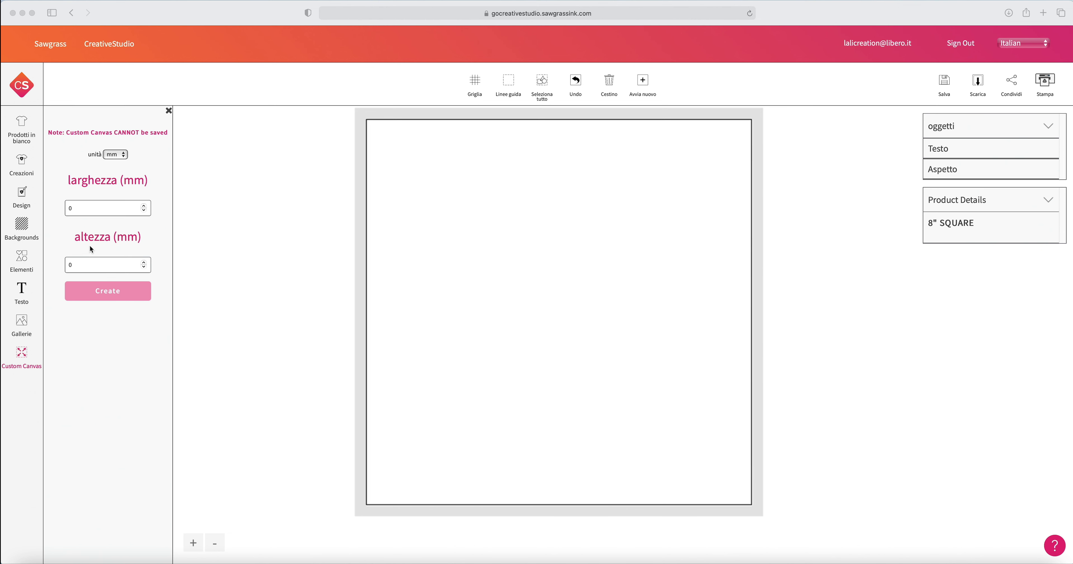
# Step: Create a custom canvas 108 mm wide and 222 mm high for the mug print
pyautogui.click(70, 209)
pyautogui.write('108')
pyautogui.press('Tab')
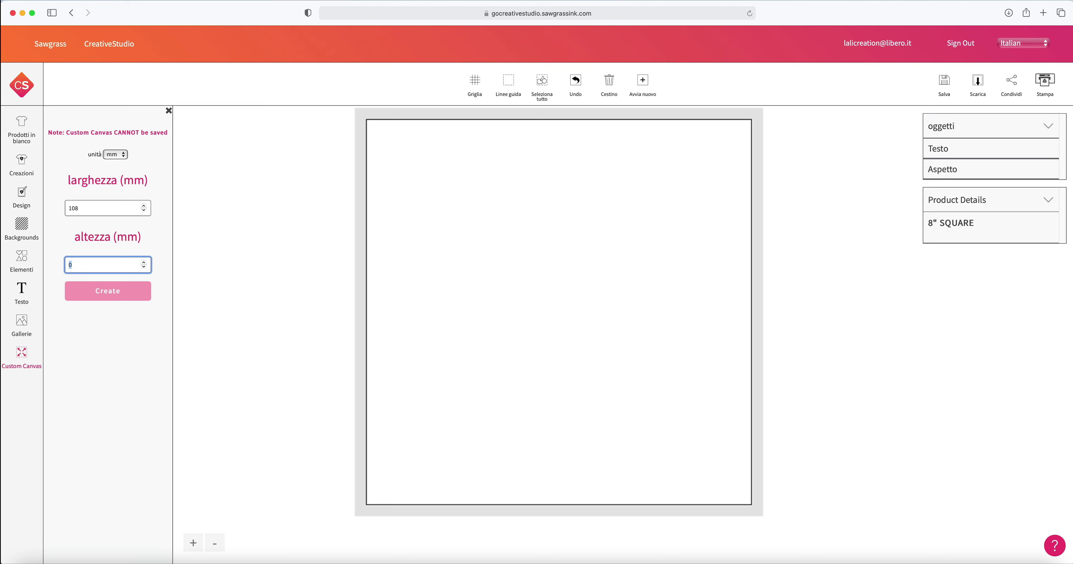
pyautogui.write('222')
pyautogui.click(95, 290)
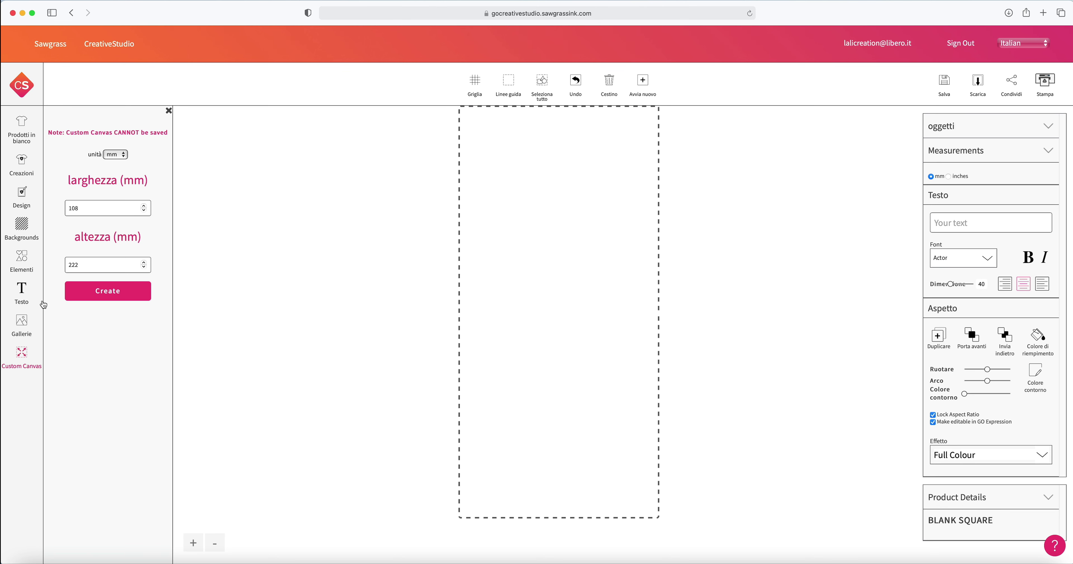
# Step: Insert tazza gnomo_ok.jpg from My Images and enlarge it to about 107 x 222 mm so it fills the canvas
pyautogui.click(23, 327)
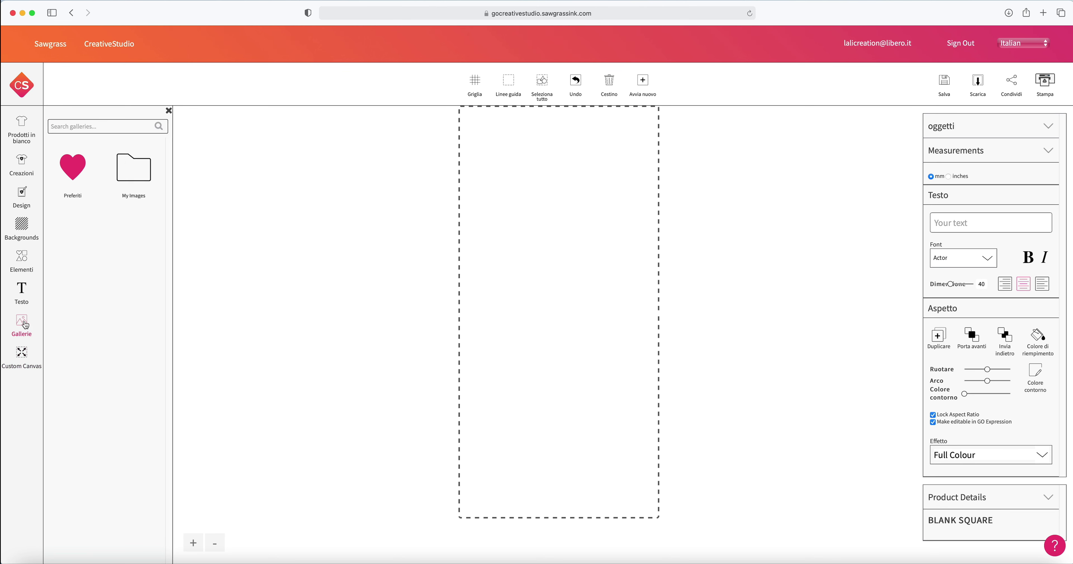
pyautogui.click(129, 177)
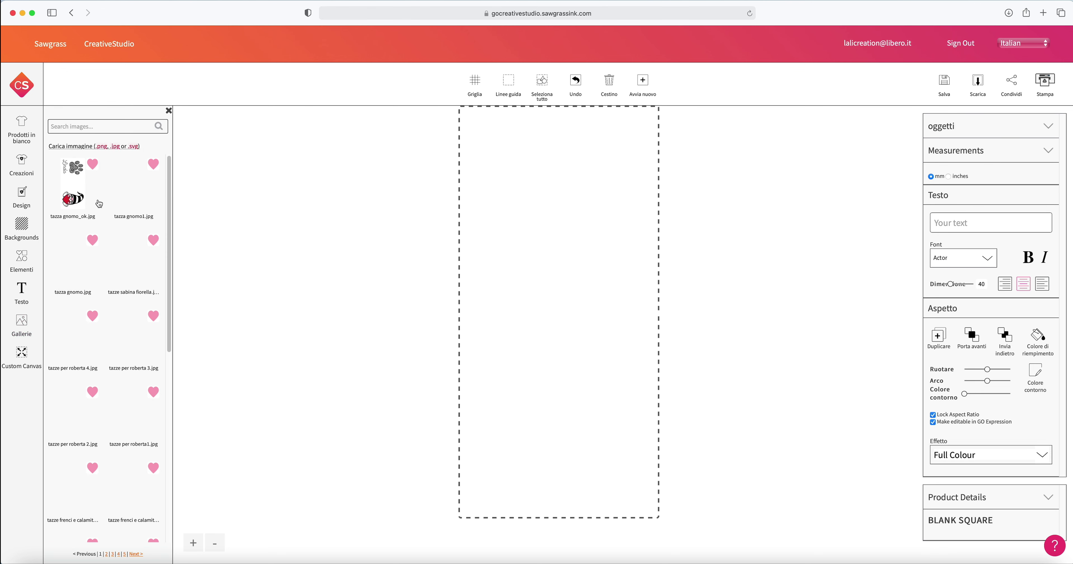
pyautogui.click(73, 187)
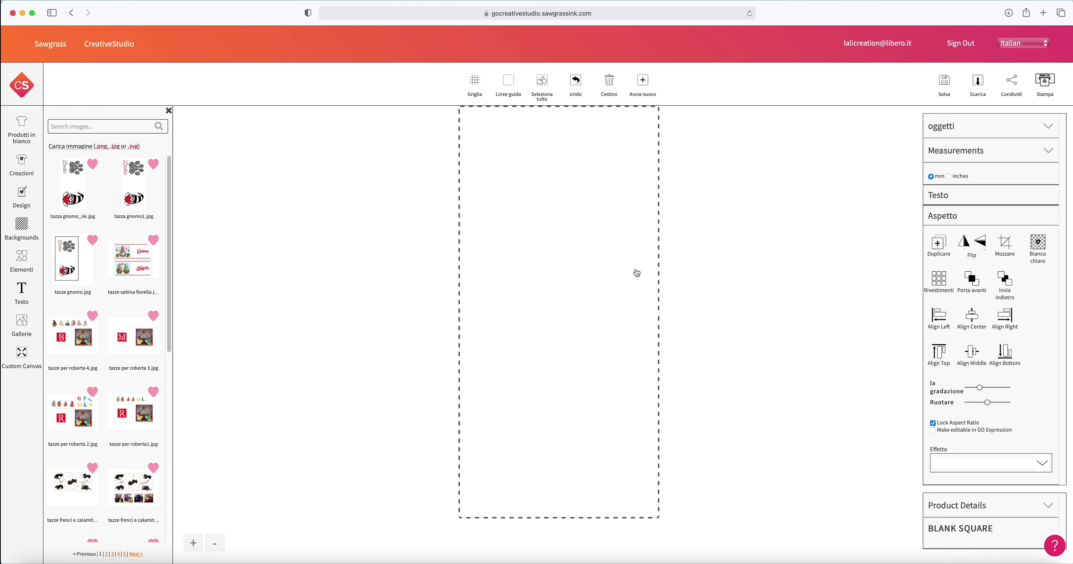
pyautogui.moveTo(469, 135); pyautogui.dragTo(436, 104)
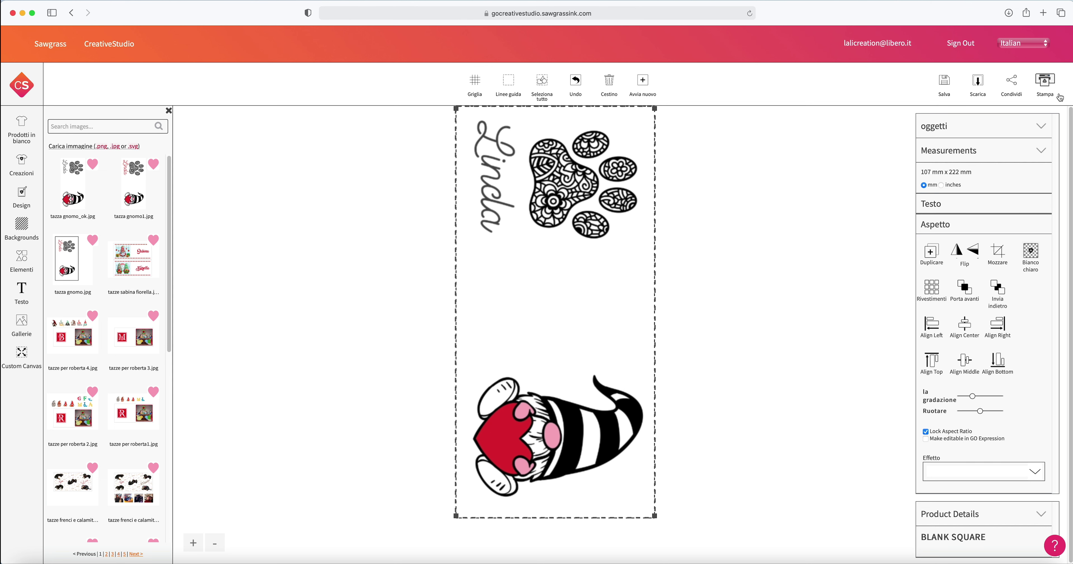
# Step: Configure the print with page size ISO A4, product Ceramic Mug and color mode Vivid
pyautogui.click(1047, 85)
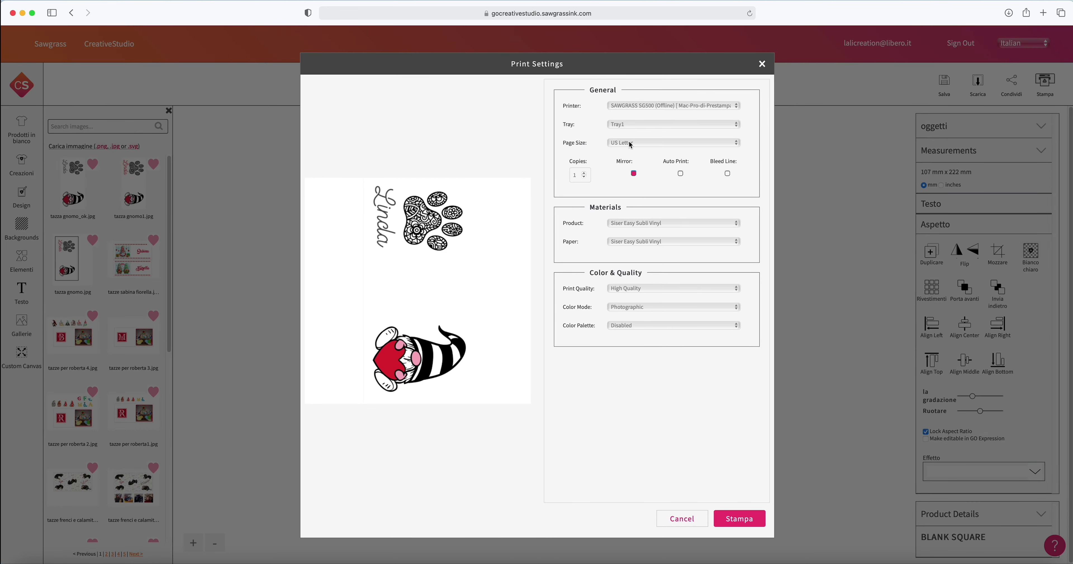
pyautogui.click(631, 143)
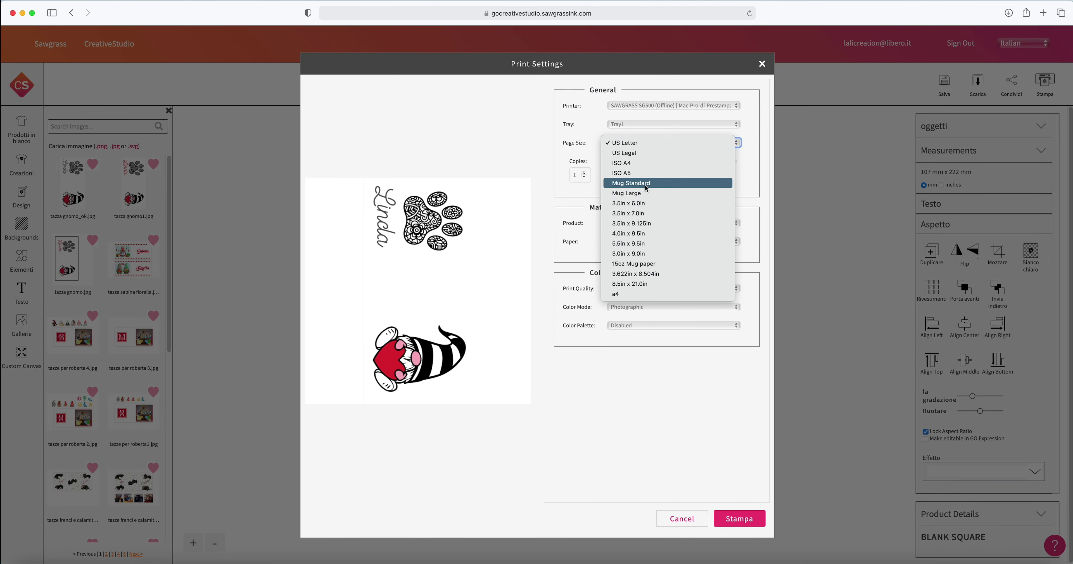
pyautogui.click(629, 163)
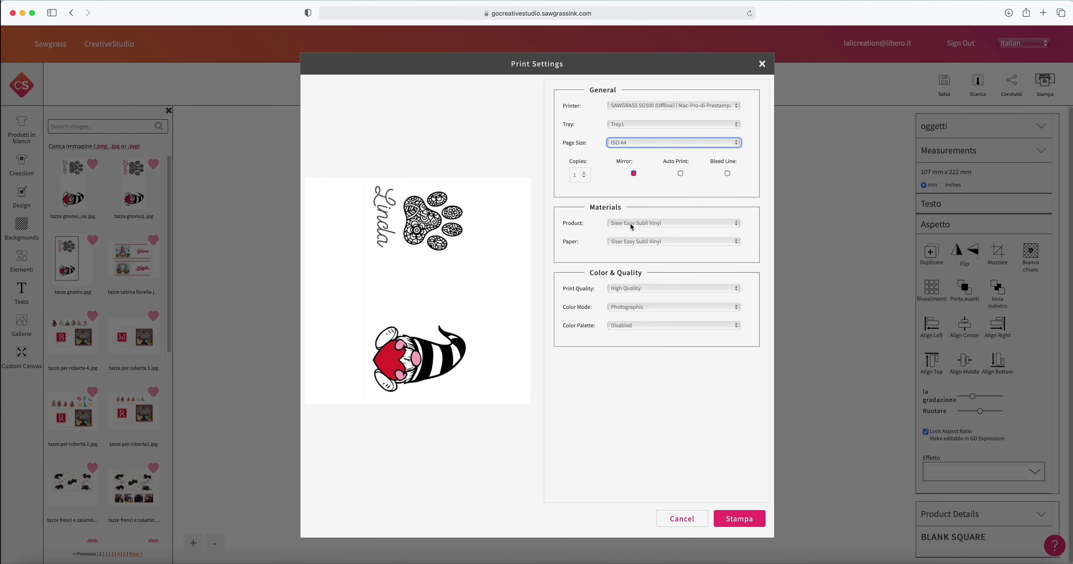
pyautogui.click(630, 226)
pyautogui.click(637, 257)
pyautogui.click(634, 311)
pyautogui.click(694, 319)
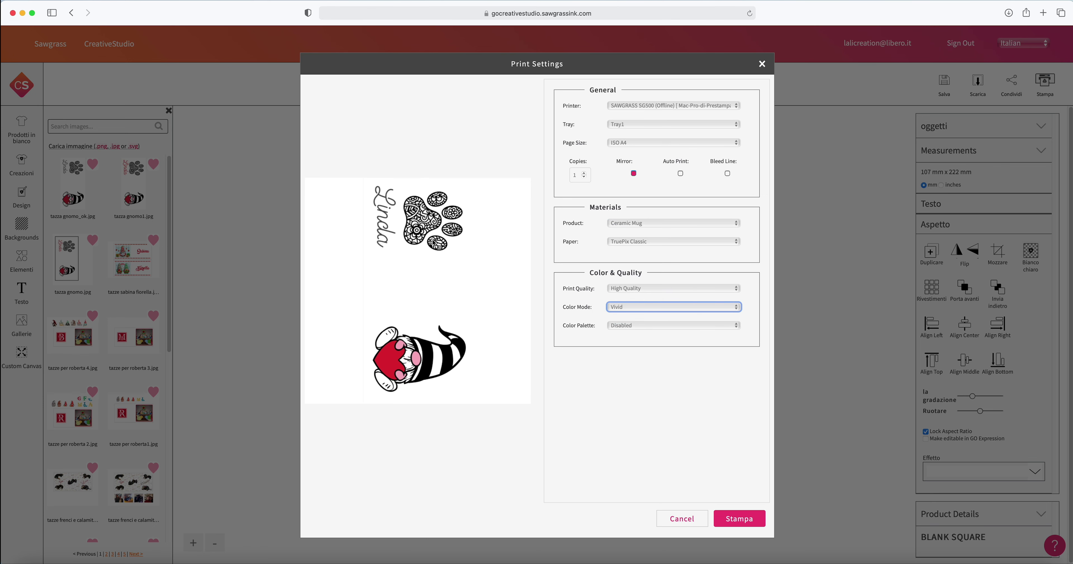
# Step: Send the mug design to print and review the job in Sawgrass Print Manager
pyautogui.click(739, 518)
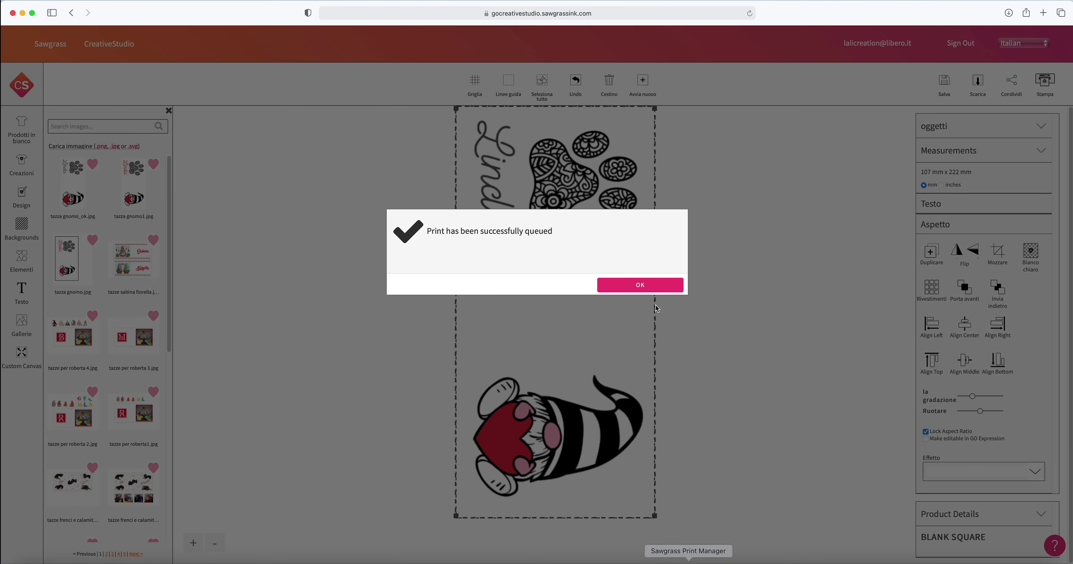
pyautogui.click(654, 286)
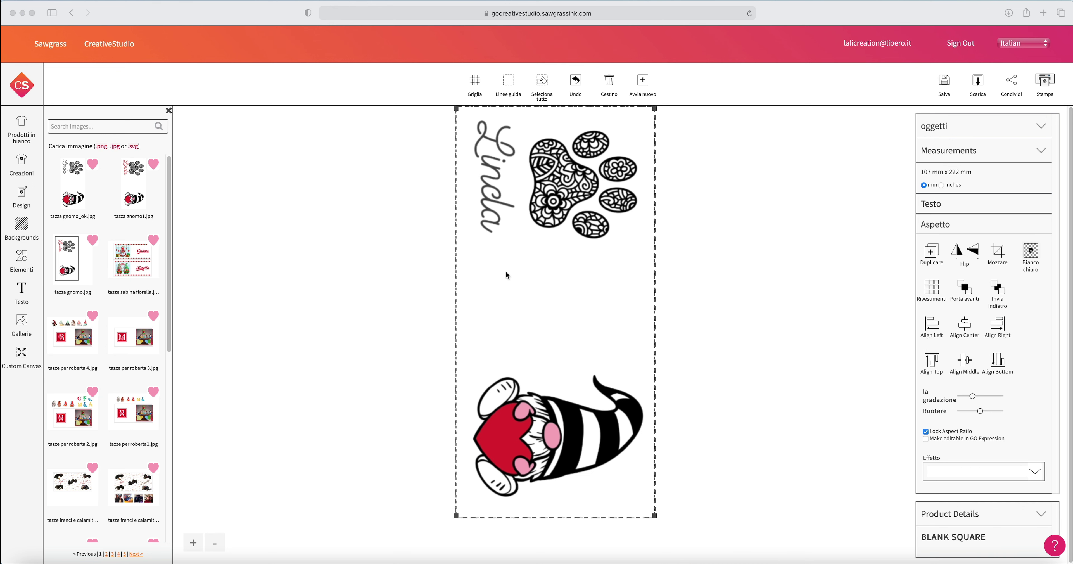
pyautogui.press('super+p')
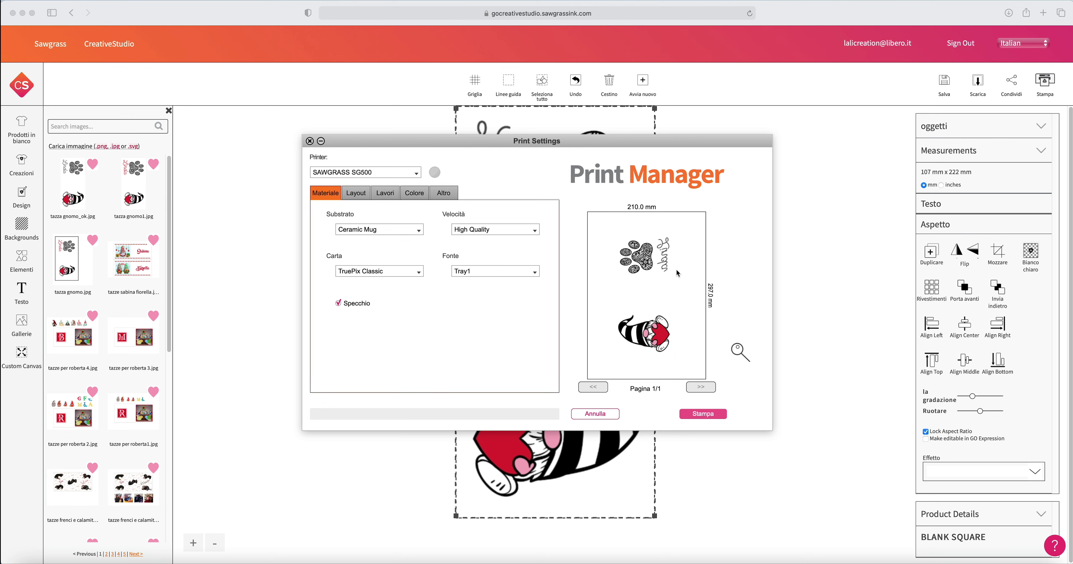
pyautogui.click(813, 281)
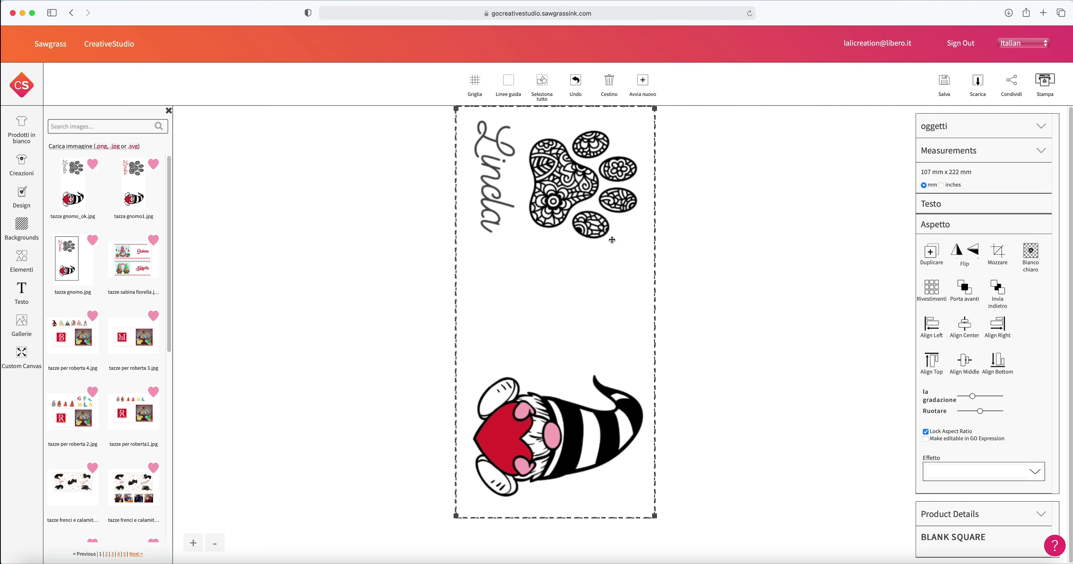
# Step: Delete the current paw and gnome design from the canvas and insert tazza monica.jpg from the uploaded images
pyautogui.click(609, 85)
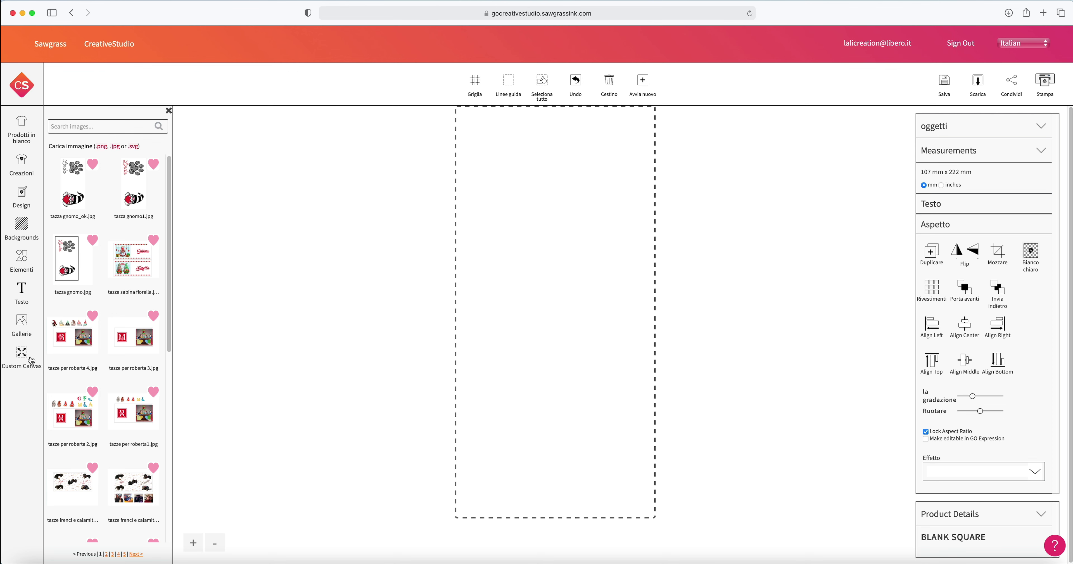
pyautogui.scroll(-10, 125, 372)
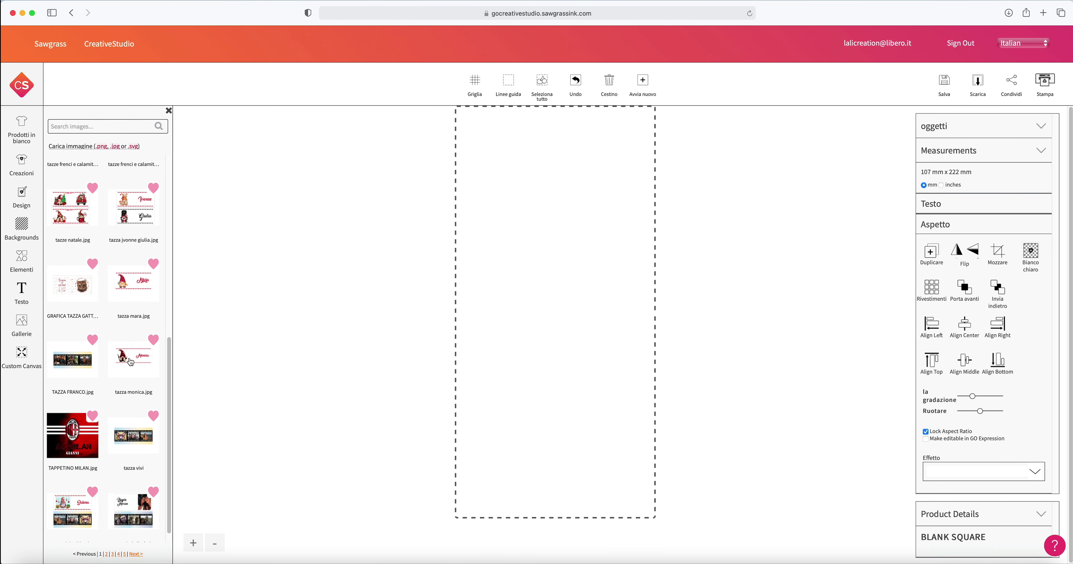
pyautogui.click(125, 364)
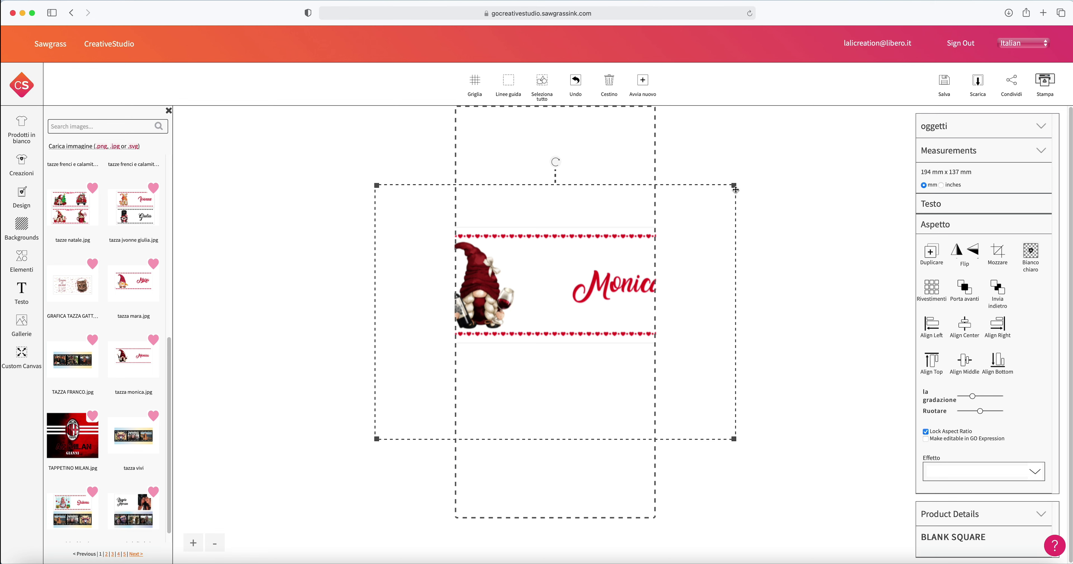
# Step: Rotate the inserted design to run vertically, enlarge it to about 311 x 220 mm and position it within the canvas
pyautogui.moveTo(981, 411); pyautogui.dragTo(969, 416)
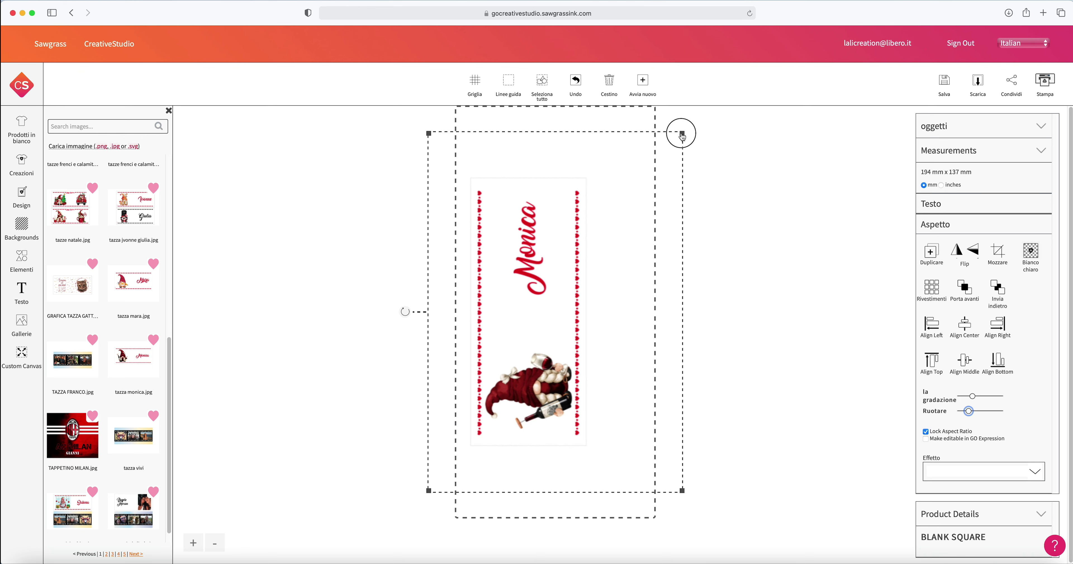
pyautogui.moveTo(682, 134); pyautogui.dragTo(696, 114)
pyautogui.moveTo(761, 74); pyautogui.dragTo(762, 73)
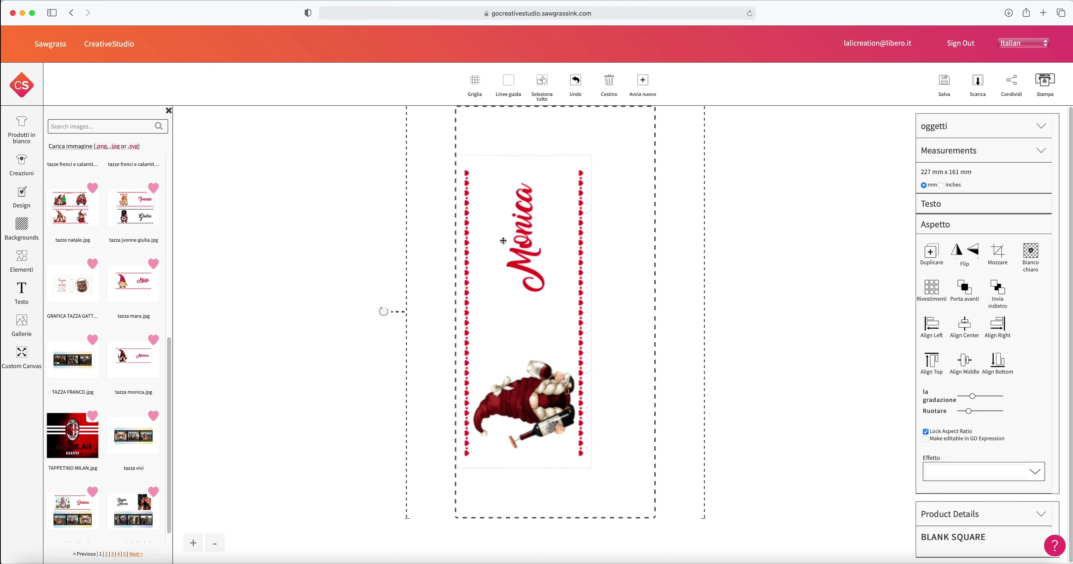
pyautogui.moveTo(973, 396); pyautogui.dragTo(985, 399)
pyautogui.moveTo(580, 359); pyautogui.dragTo(608, 349)
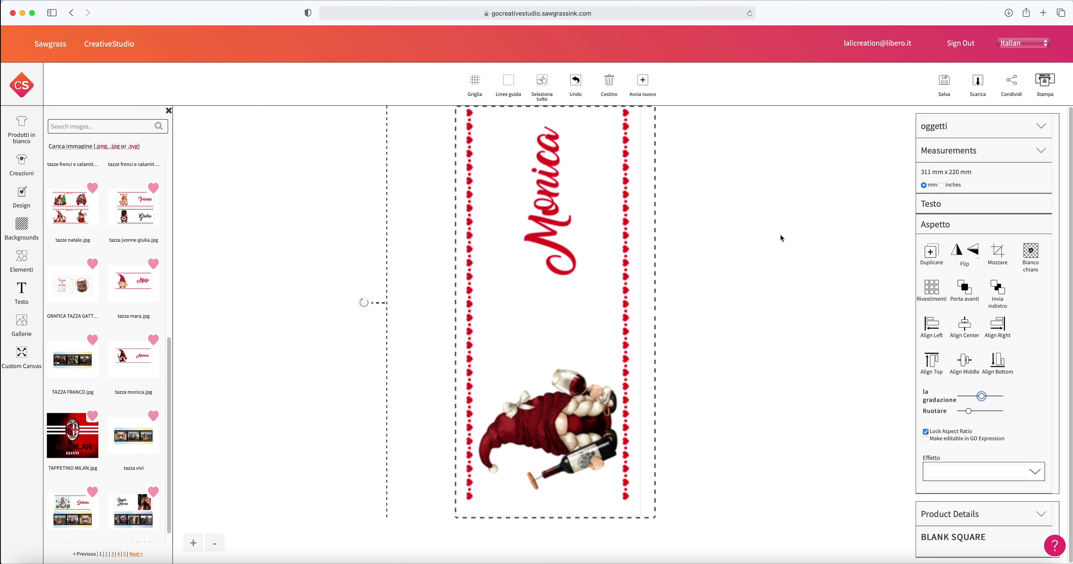
pyautogui.click(771, 238)
# Step: Configure the print of the vertical mug design with product Ceramic Mug and color mode Vivid
pyautogui.click(1047, 83)
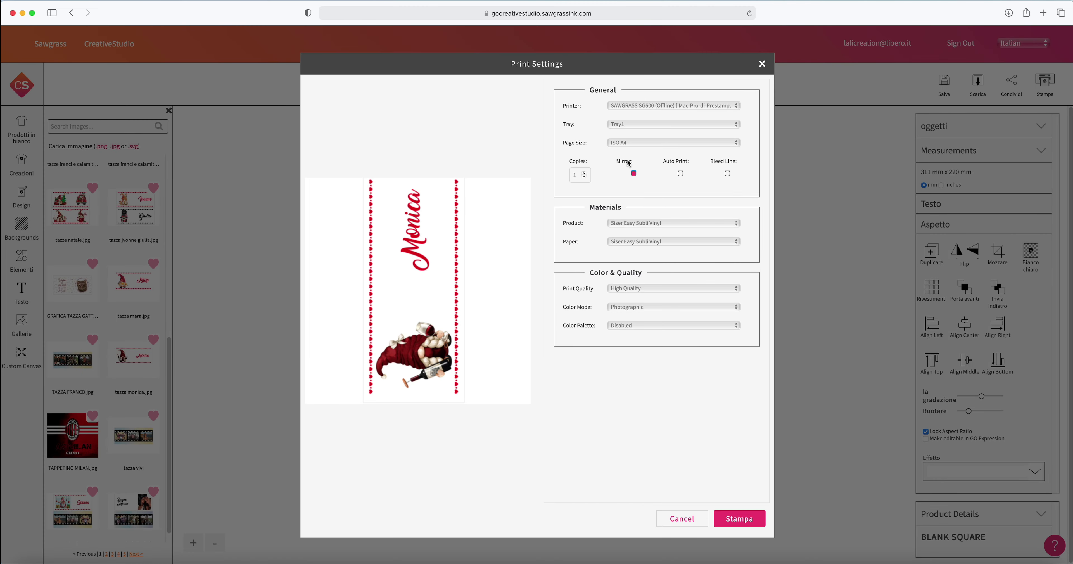
pyautogui.click(629, 225)
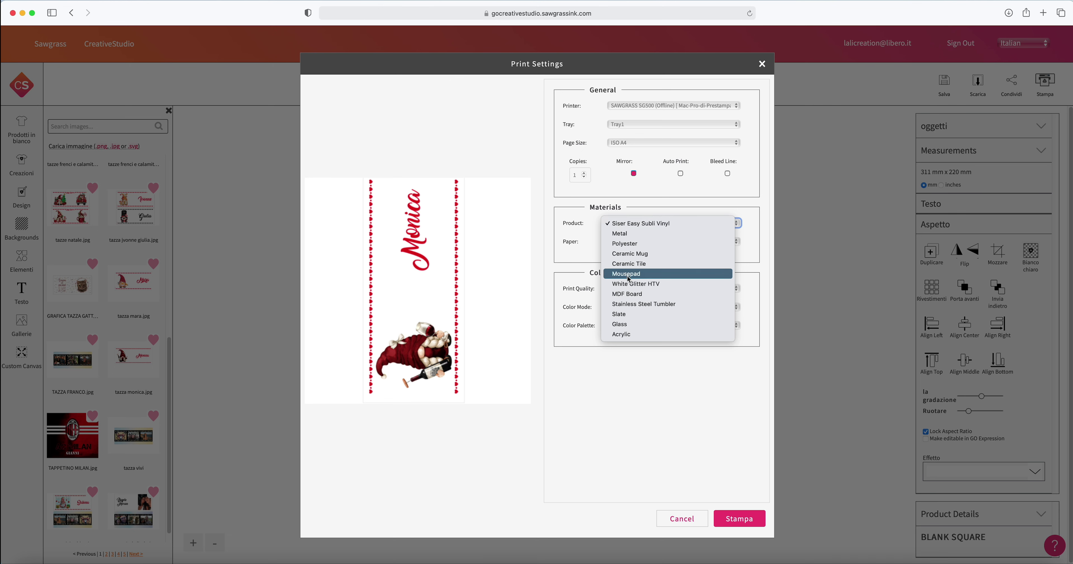
pyautogui.click(633, 258)
pyautogui.click(639, 308)
pyautogui.click(639, 318)
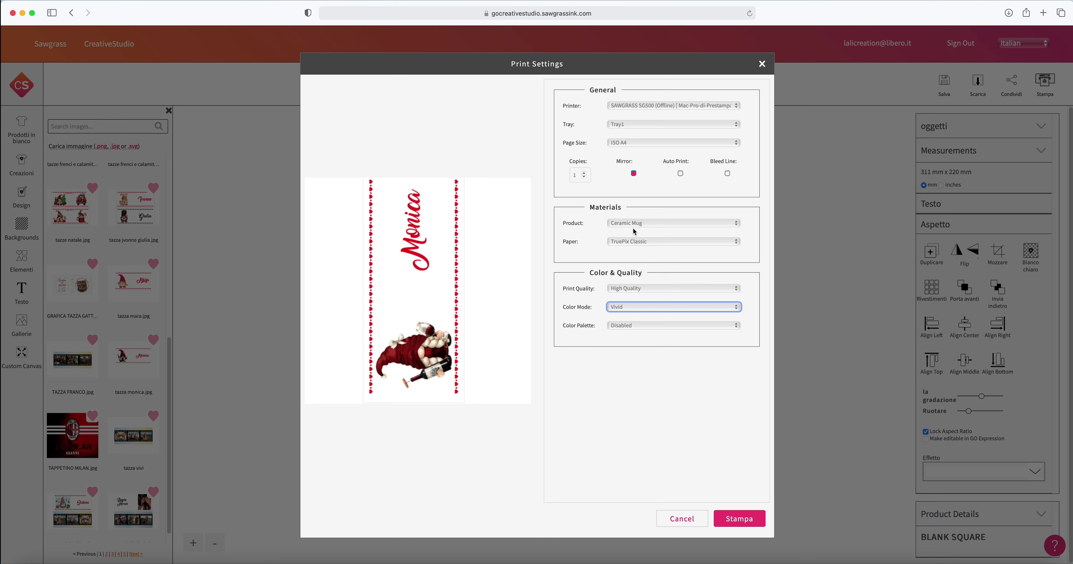
# Step: Send the vertical mug design to print and review the page layout settings in Sawgrass Print Manager
pyautogui.click(740, 519)
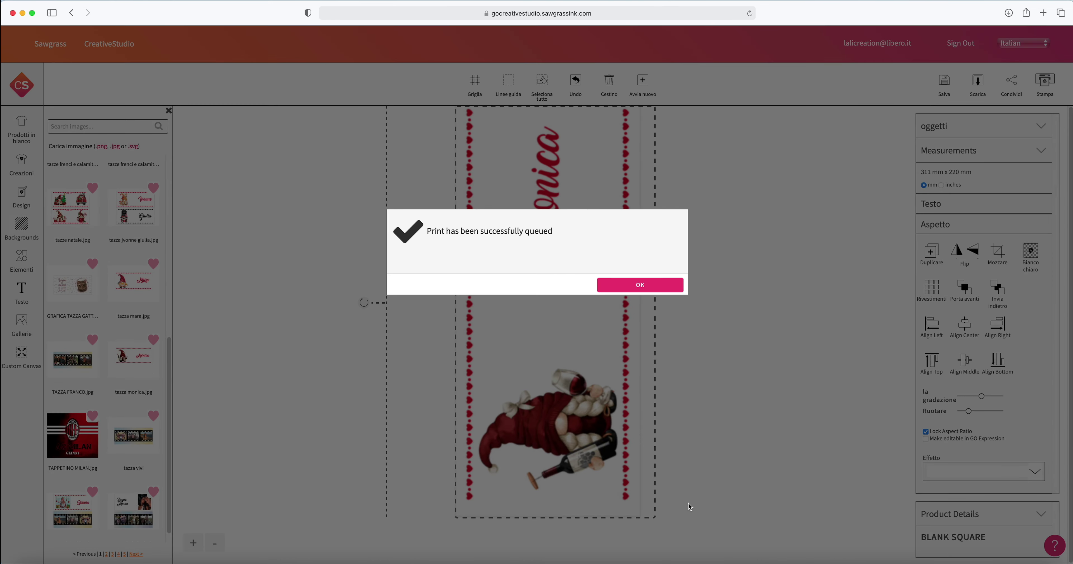
pyautogui.click(639, 285)
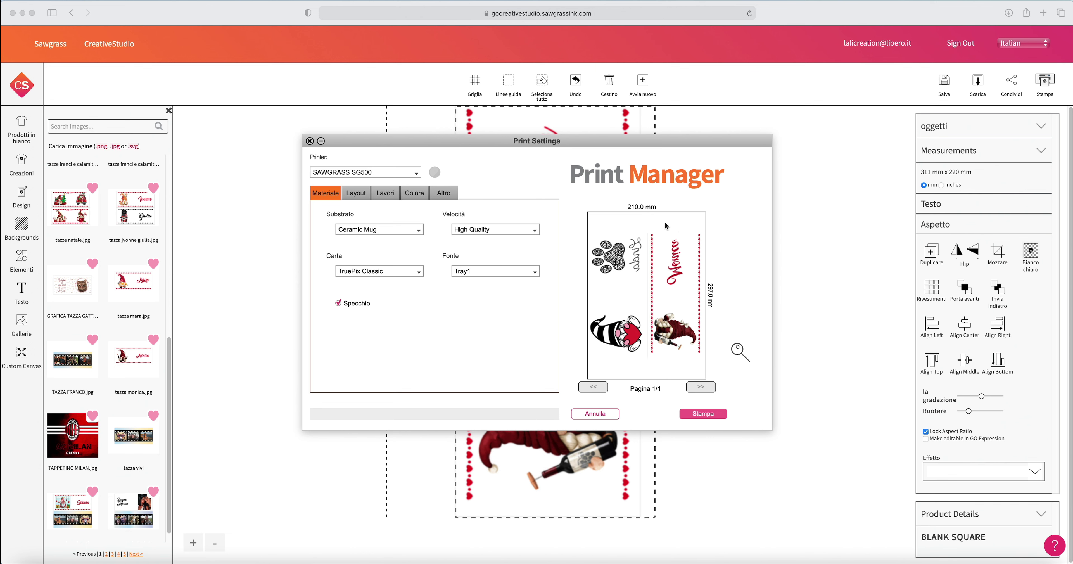
pyautogui.click(357, 194)
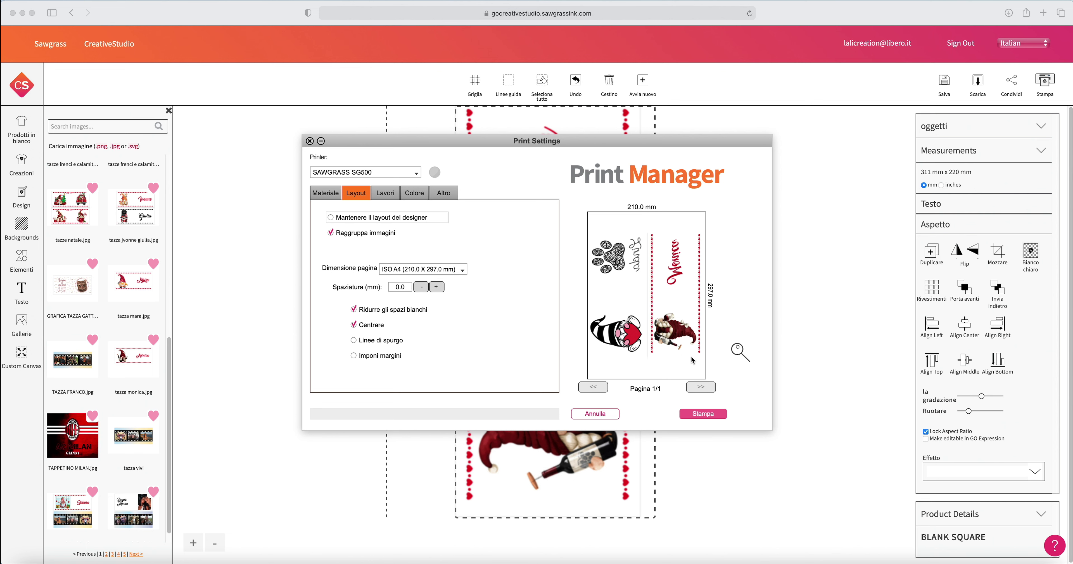
pyautogui.click(730, 449)
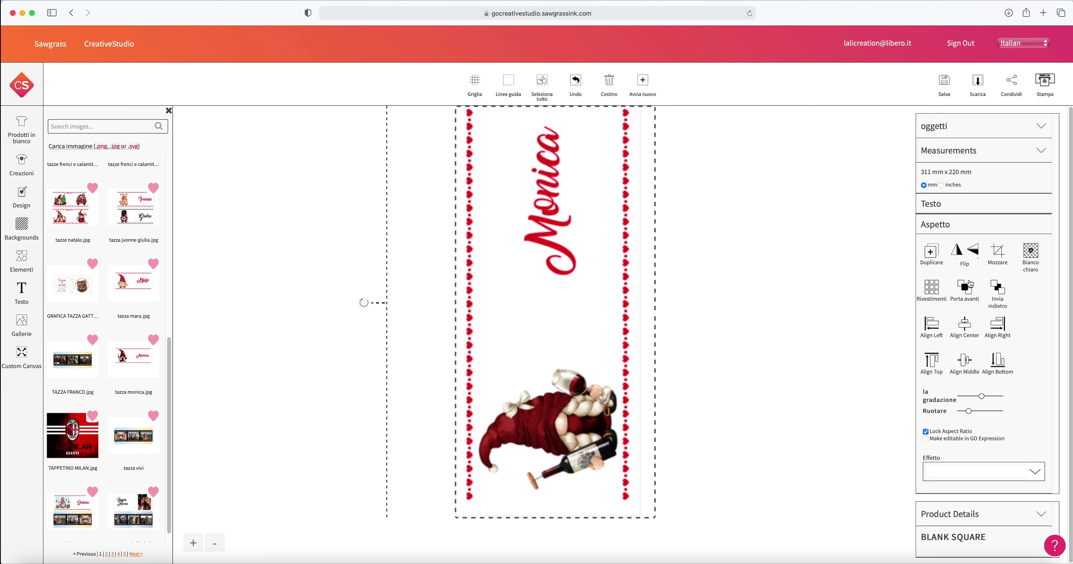
# Step: Crop the design to the gnome with the wine bottle and shrink it to about 78 x 75 mm inside the canvas
pyautogui.click(1001, 254)
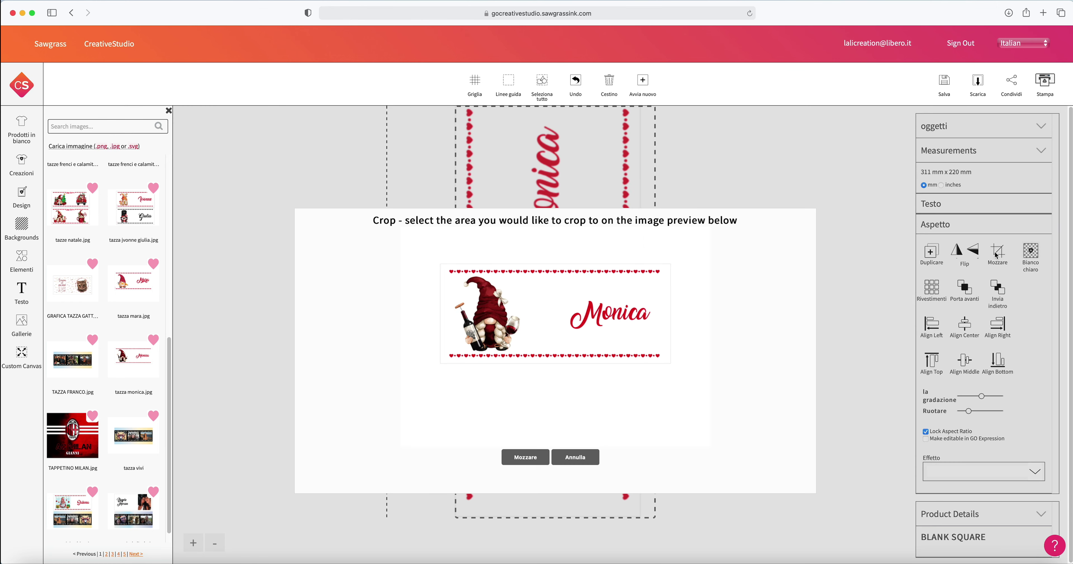
pyautogui.moveTo(445, 269); pyautogui.dragTo(530, 354)
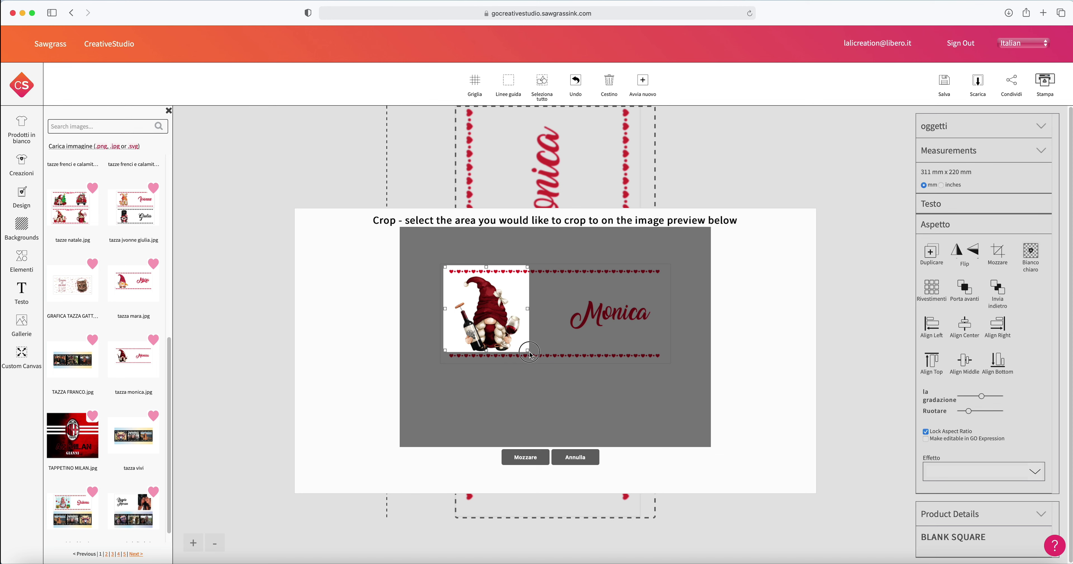
pyautogui.moveTo(445, 267); pyautogui.dragTo(451, 278)
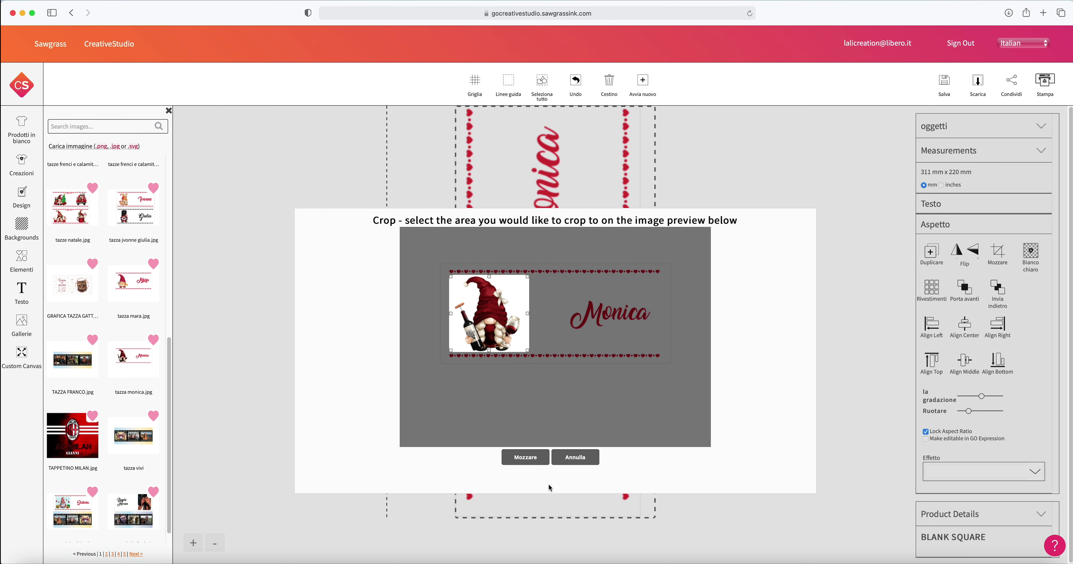
pyautogui.click(526, 458)
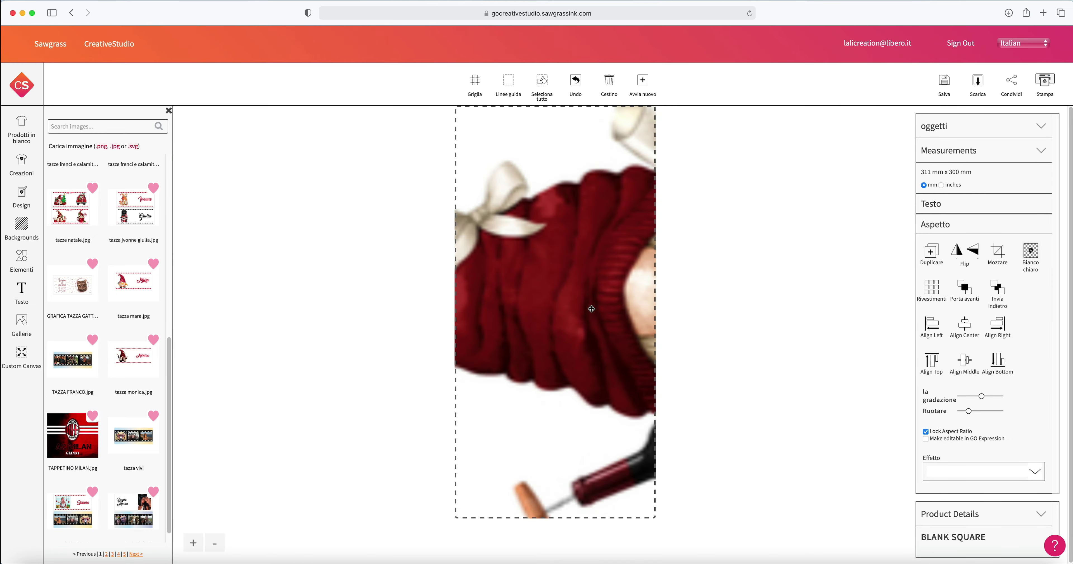
pyautogui.moveTo(980, 398); pyautogui.dragTo(961, 401)
pyautogui.moveTo(587, 319); pyautogui.dragTo(513, 228)
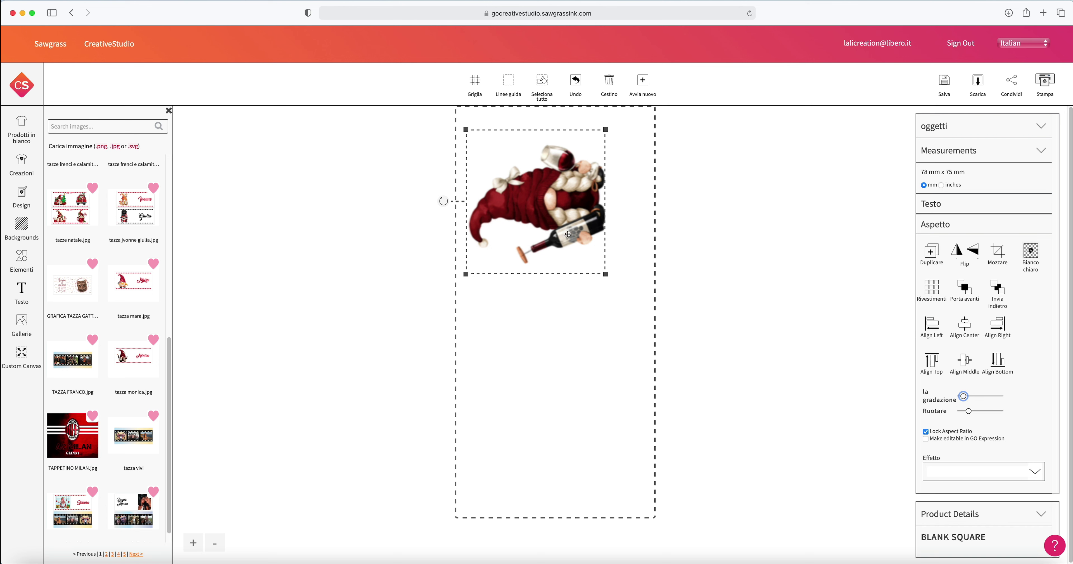
# Step: Create a custom canvas 78 mm wide and 75 mm high for the cropped gnome
pyautogui.click(19, 357)
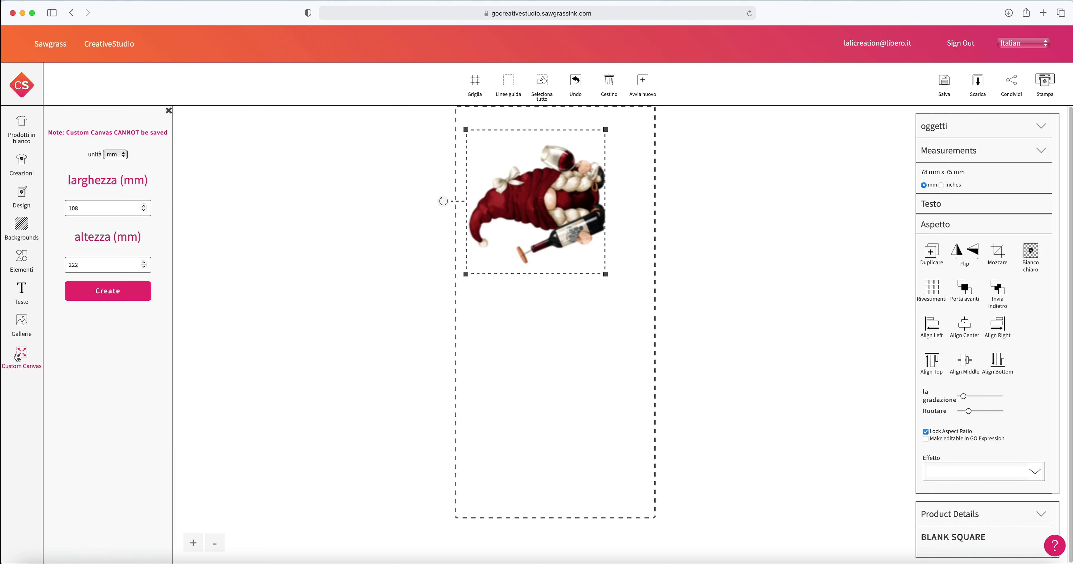
pyautogui.moveTo(89, 207); pyautogui.dragTo(63, 206)
pyautogui.write('78')
pyautogui.press('Tab')
pyautogui.write('75')
pyautogui.click(76, 295)
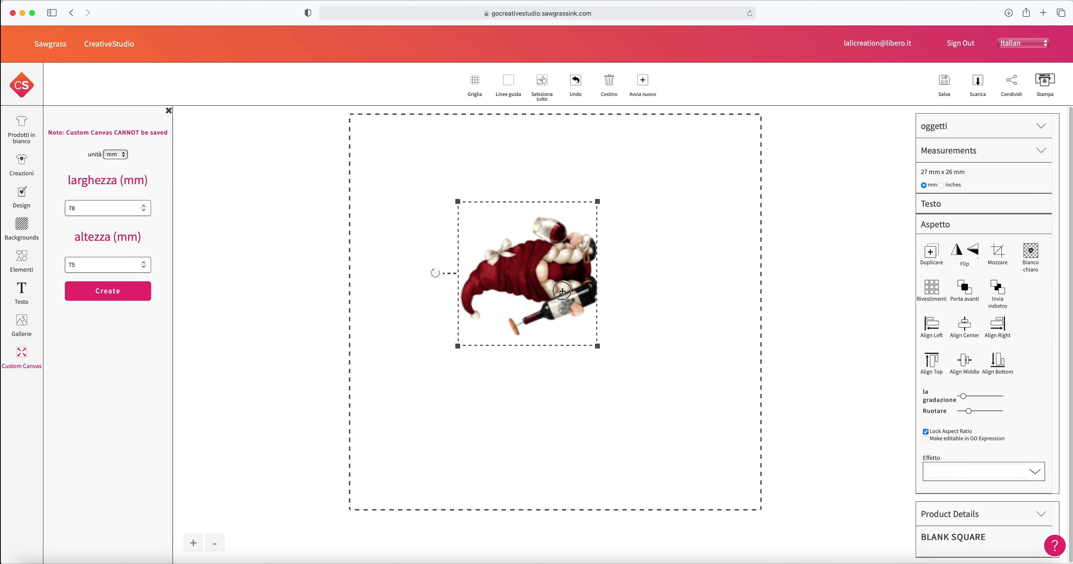
# Step: Enlarge the cropped gnome to about 82 x 79 mm and position it so it fills the canvas
pyautogui.moveTo(563, 284); pyautogui.dragTo(535, 396)
pyautogui.moveTo(570, 306); pyautogui.dragTo(787, 148)
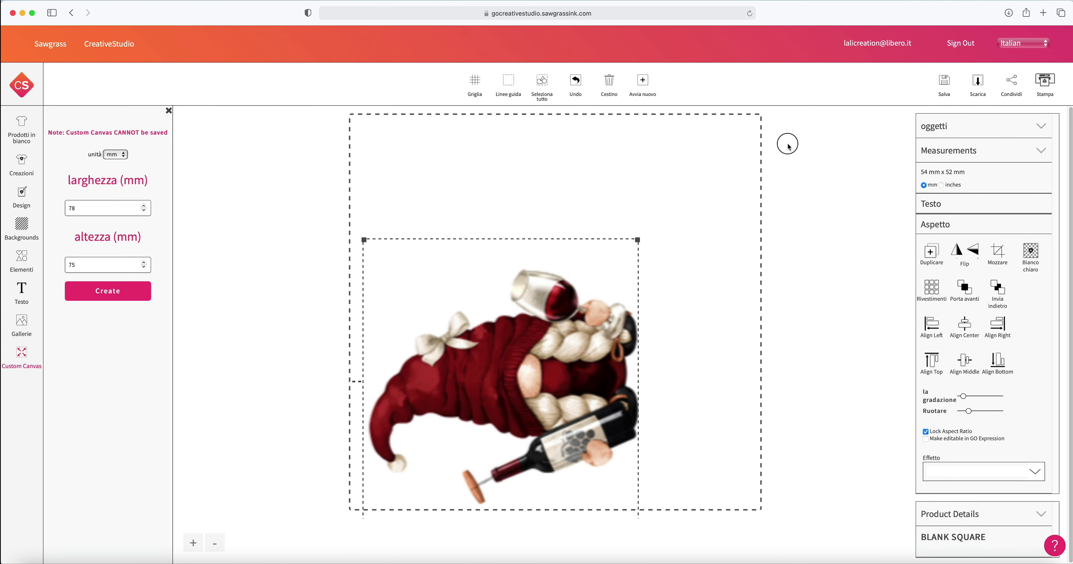
pyautogui.moveTo(618, 286); pyautogui.dragTo(603, 155)
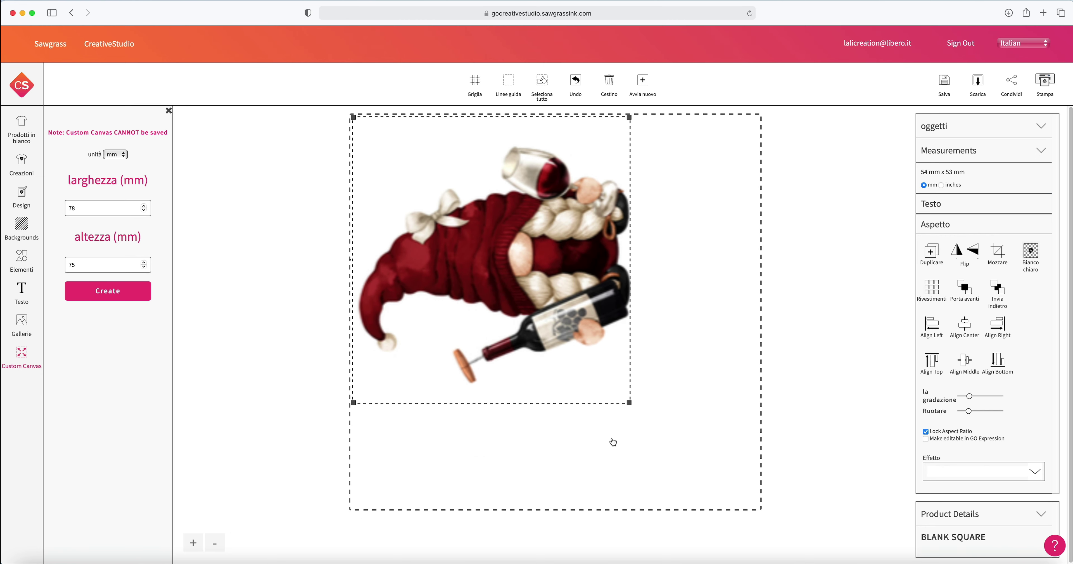
pyautogui.moveTo(629, 403); pyautogui.dragTo(724, 472)
pyautogui.moveTo(367, 114); pyautogui.dragTo(355, 113)
pyautogui.moveTo(581, 286)
pyautogui.mouseDown()
pyautogui.moveTo(558, 283)
pyautogui.moveTo(568, 286)
pyautogui.mouseUp()
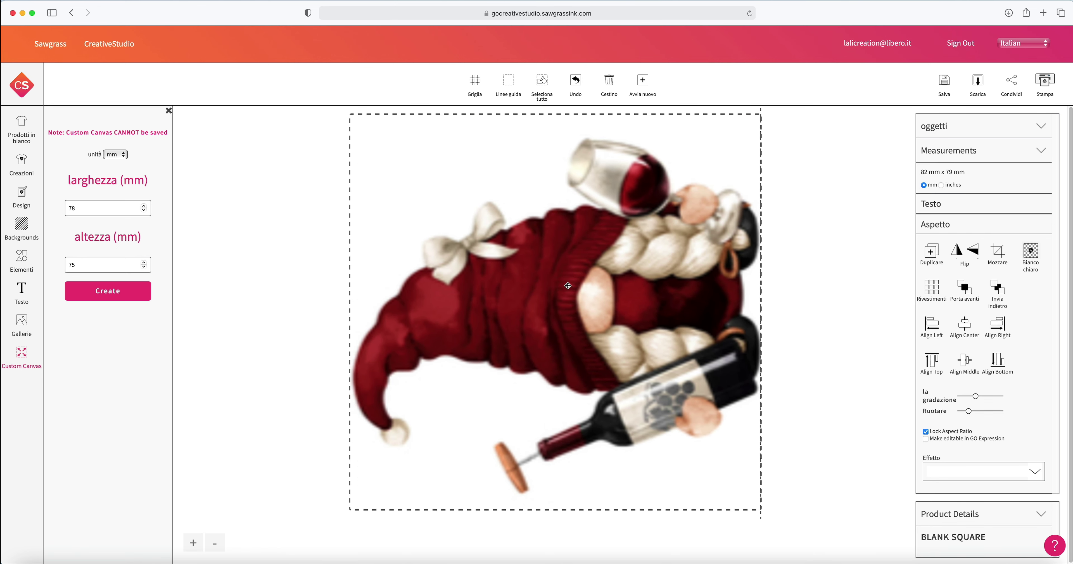
pyautogui.click(708, 207)
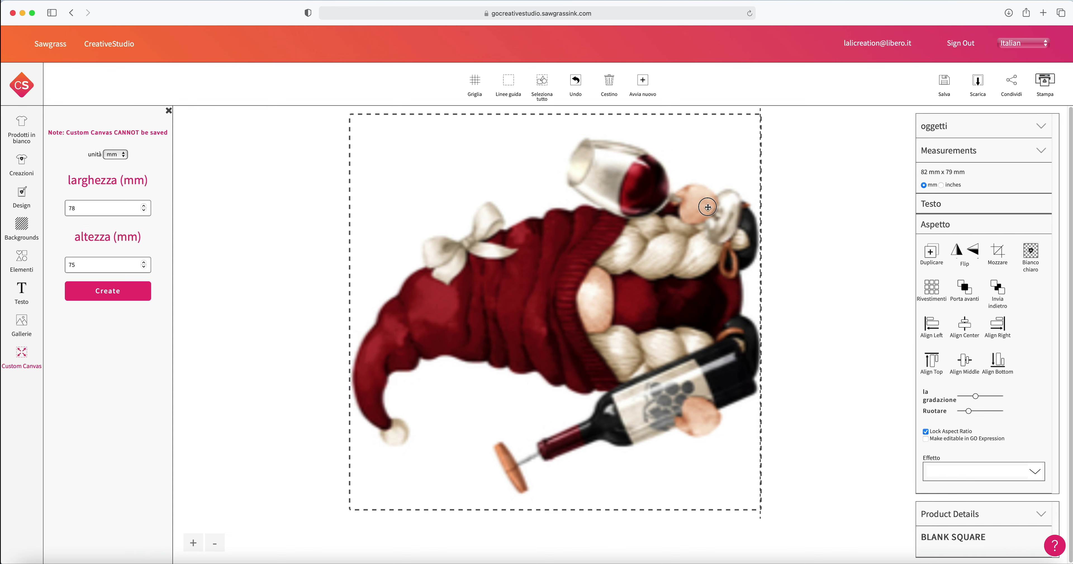
# Step: Configure the print of the cropped gnome with product Ceramic Mug and color mode Vivid
pyautogui.click(1050, 85)
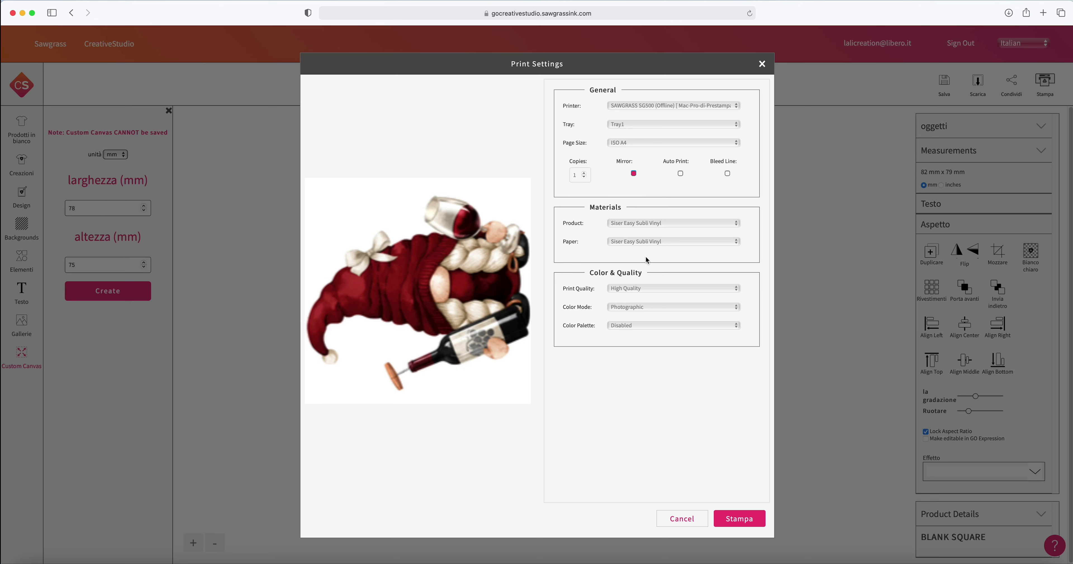
pyautogui.click(634, 223)
pyautogui.click(629, 256)
pyautogui.click(635, 309)
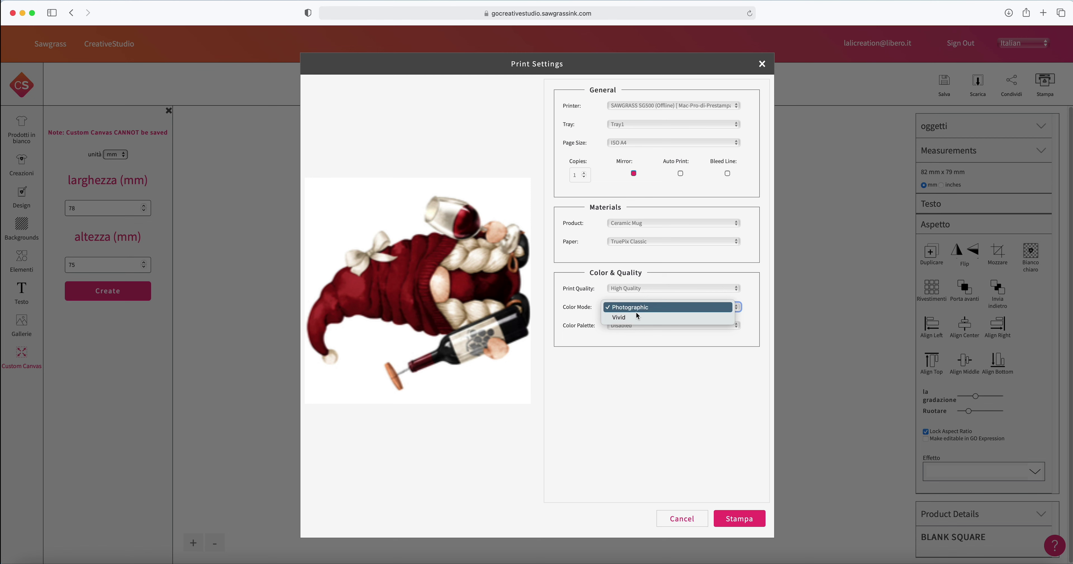
pyautogui.click(632, 320)
# Step: Send the cropped gnome to print and review the pages of grouped jobs in Sawgrass Print Manager
pyautogui.click(665, 517)
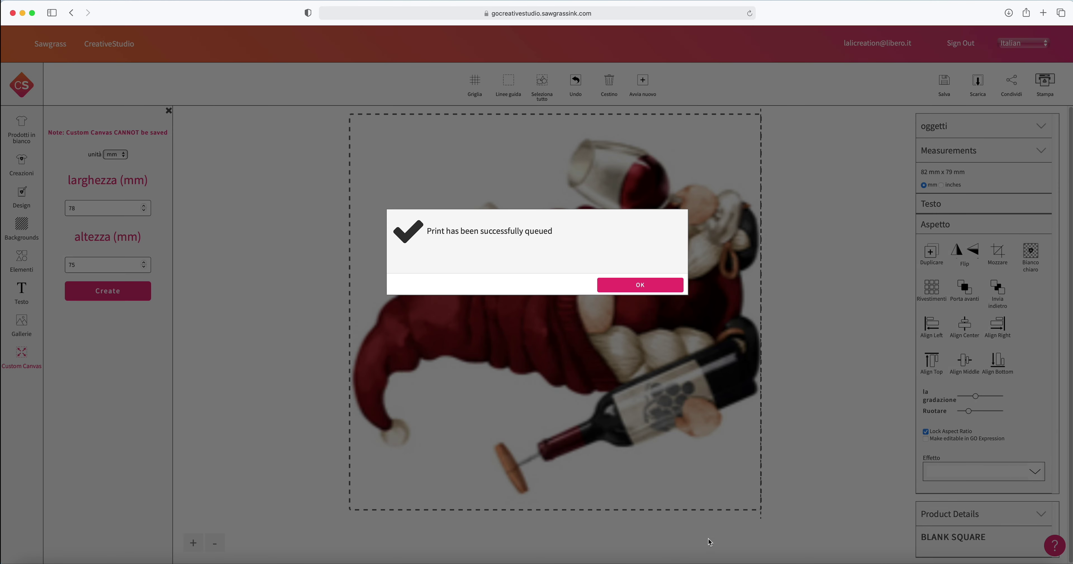
pyautogui.click(625, 288)
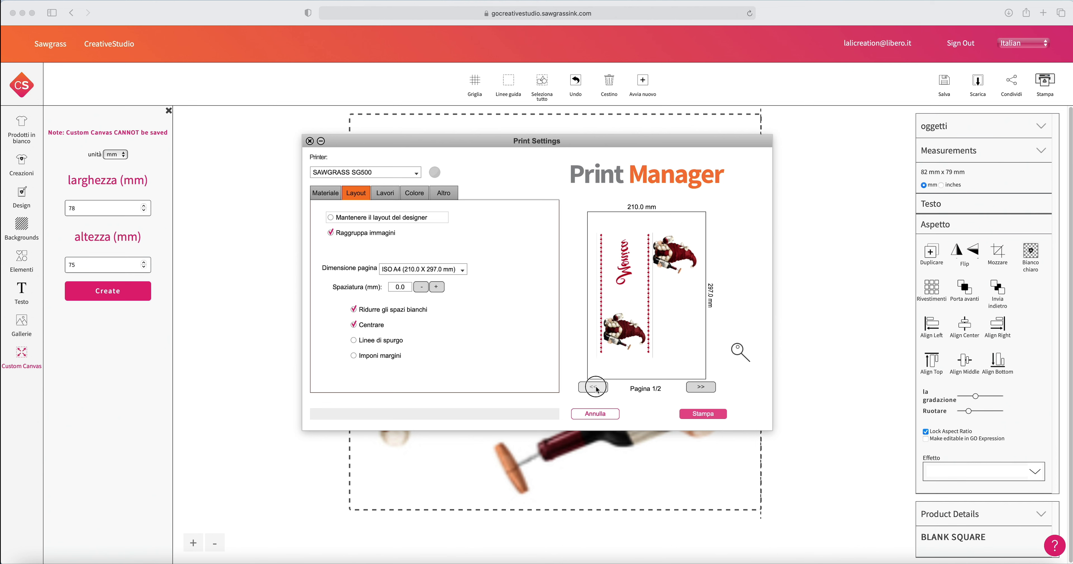
pyautogui.click(700, 388)
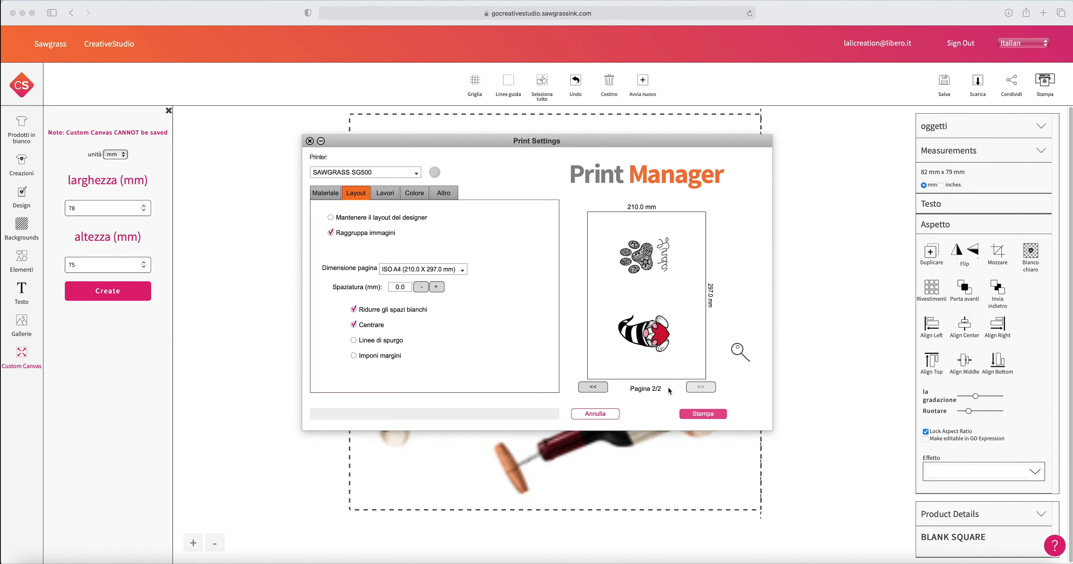
pyautogui.click(598, 389)
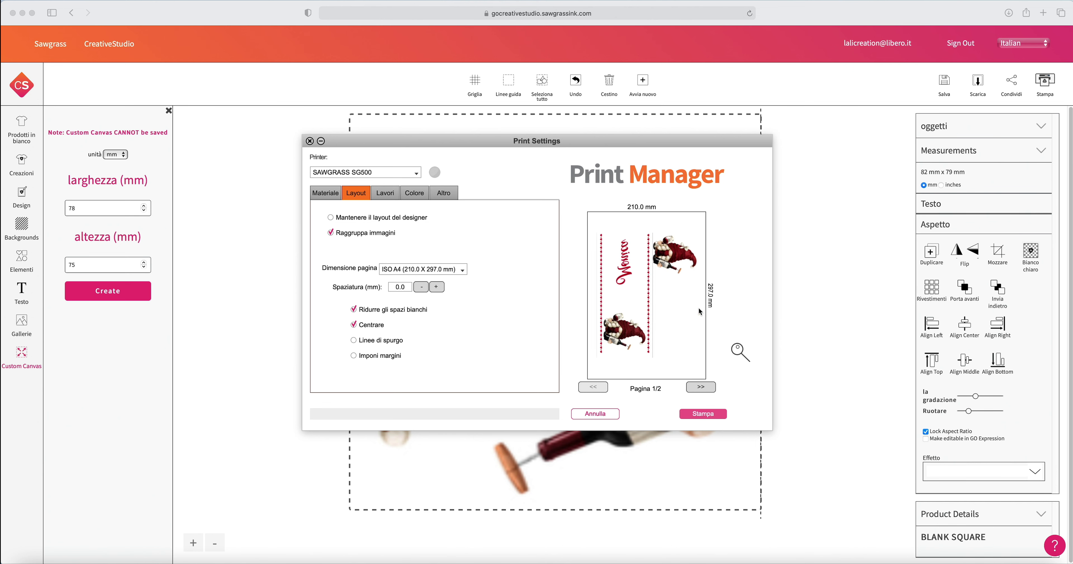
pyautogui.click(736, 451)
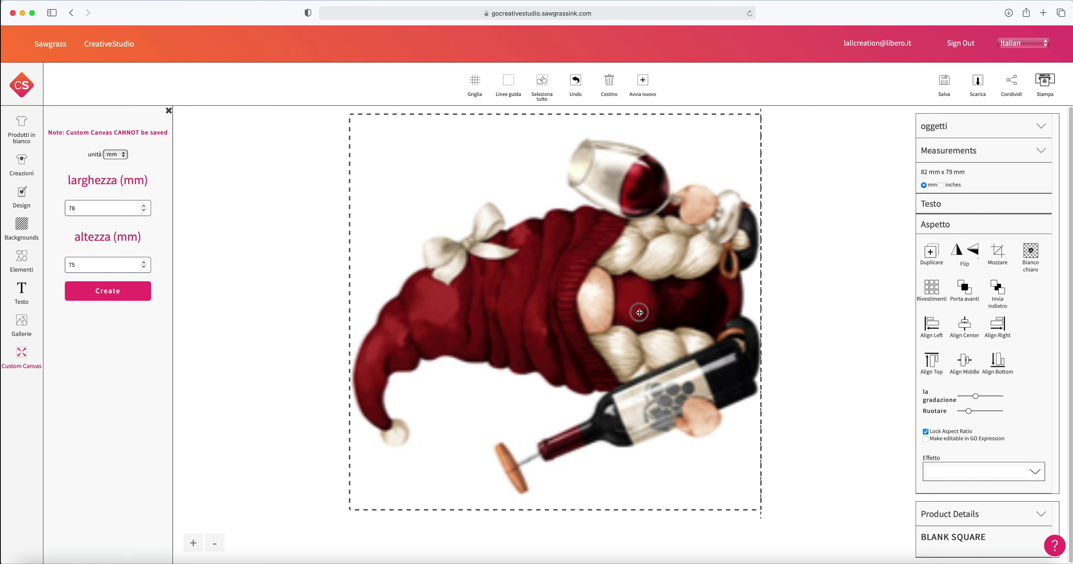
# Step: Shrink the gnome to about 48 x 46 mm and create a custom canvas 48 mm wide and 48 mm high
pyautogui.moveTo(975, 395); pyautogui.dragTo(967, 396)
pyautogui.doubleClick(85, 208)
pyautogui.write('45')
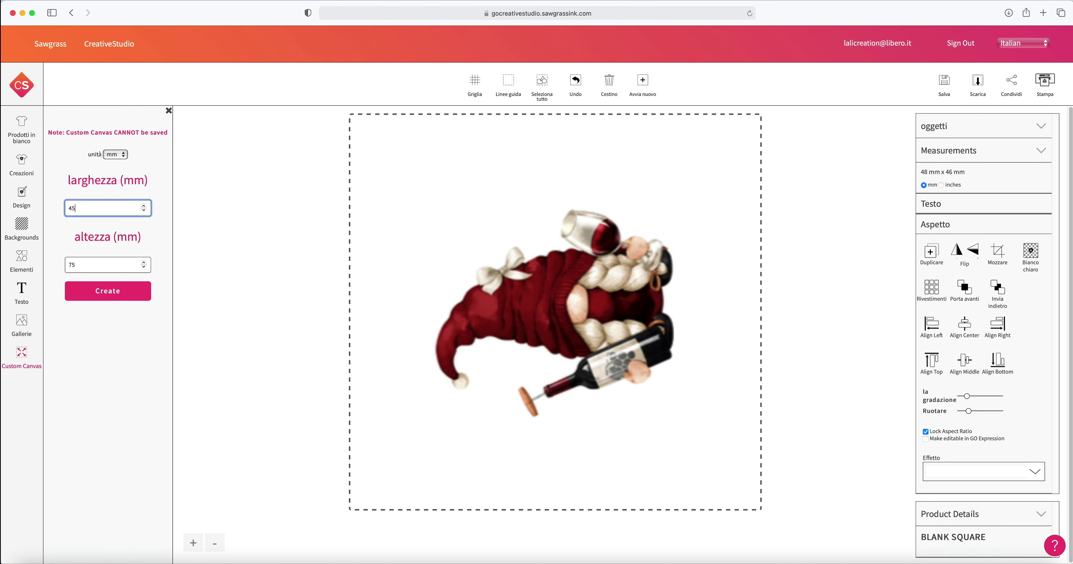
pyautogui.press('BackSpace')
pyautogui.write('8')
pyautogui.press('Tab')
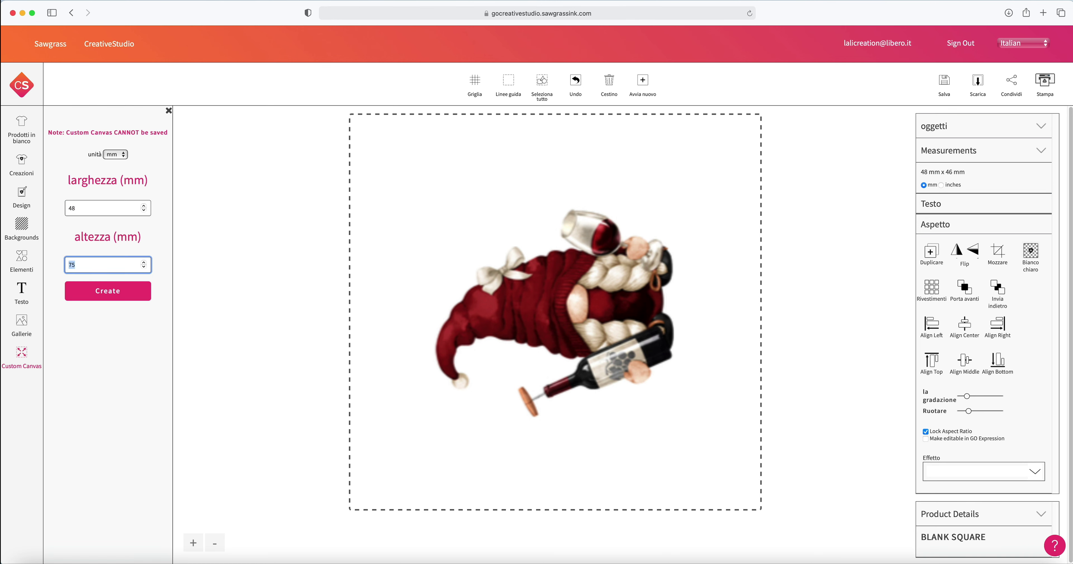
pyautogui.write('48')
pyautogui.click(125, 293)
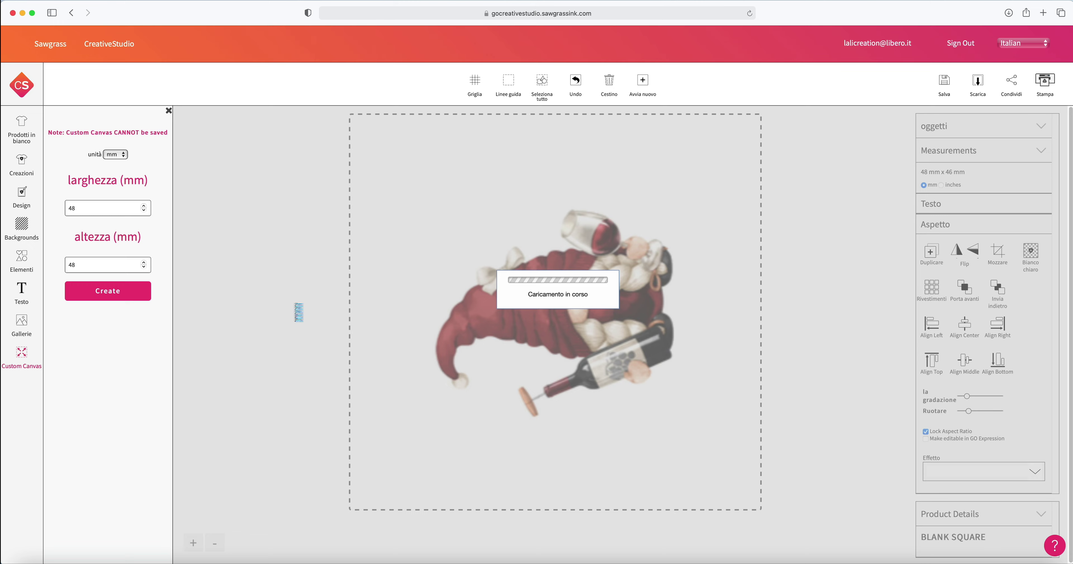
pyautogui.click(621, 315)
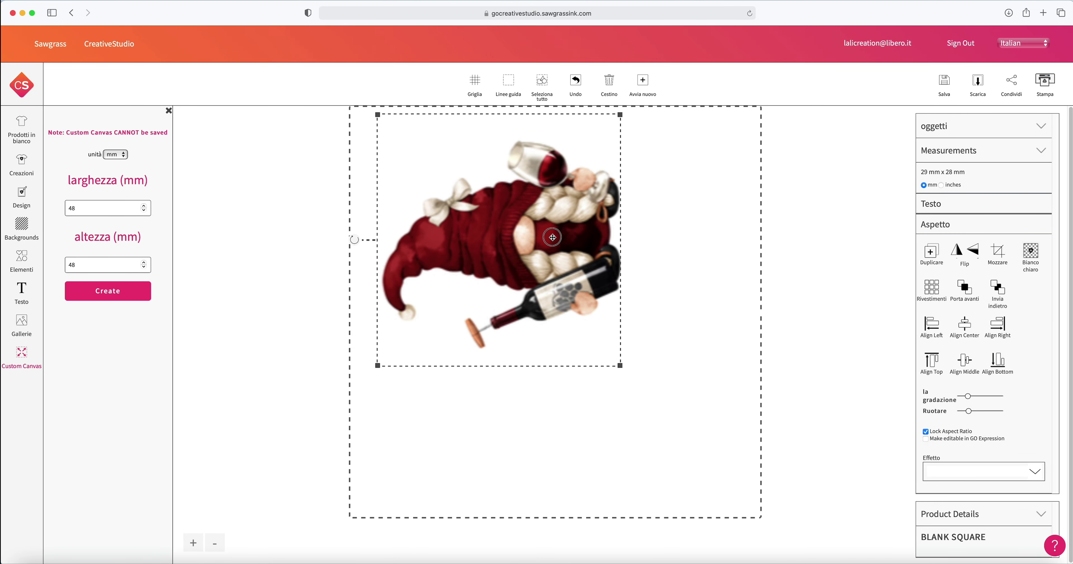
# Step: Enlarge the gnome to about 47 x 45 mm and position it so it fills the 48 mm square canvas
pyautogui.moveTo(623, 367); pyautogui.dragTo(738, 508)
pyautogui.moveTo(662, 419); pyautogui.dragTo(671, 421)
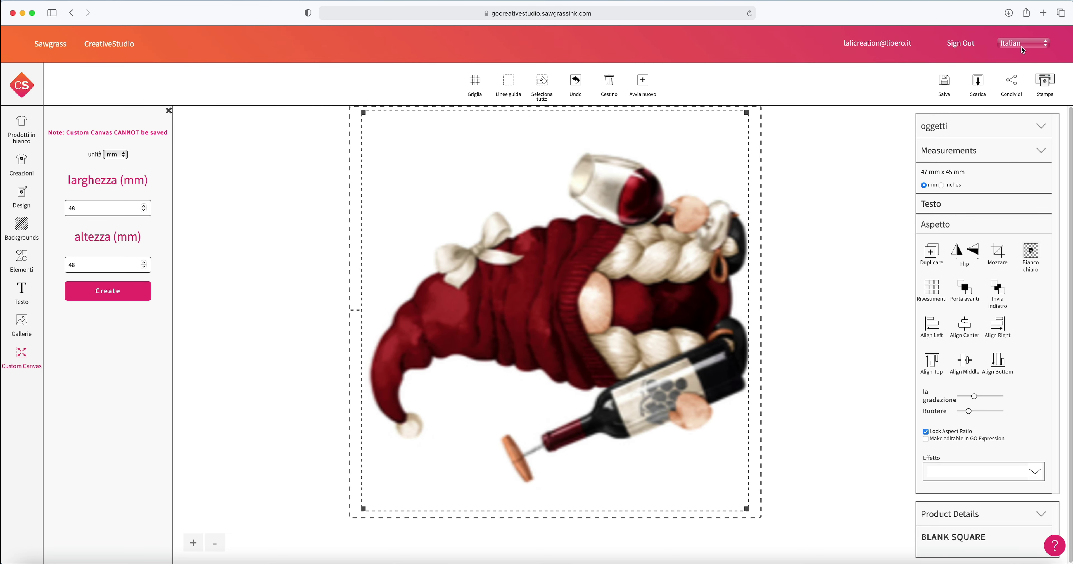
# Step: Send the gnome to print with product Ceramic Mug and color mode Vivid
pyautogui.click(1035, 87)
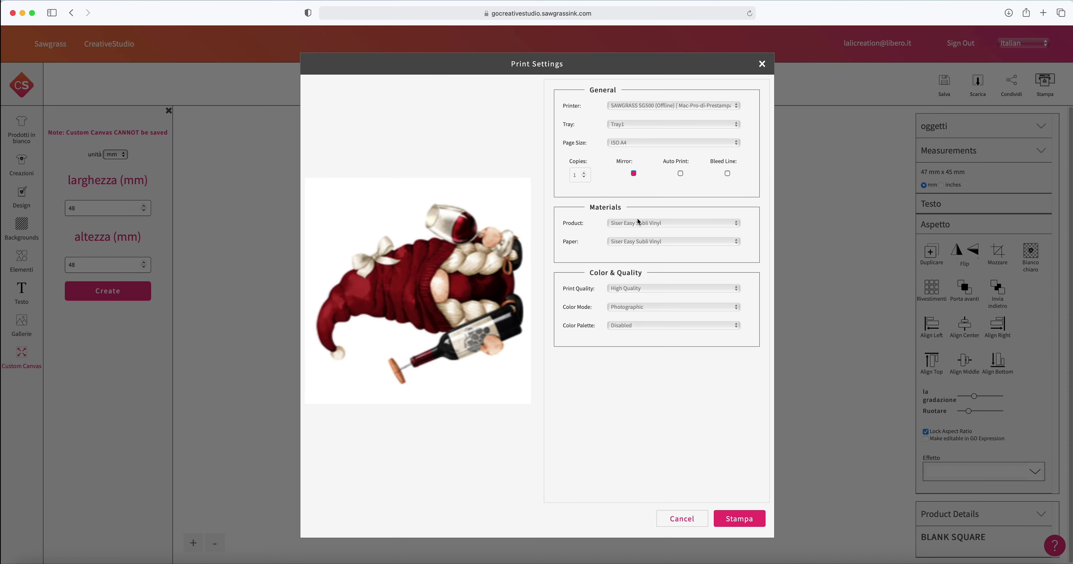
pyautogui.click(642, 224)
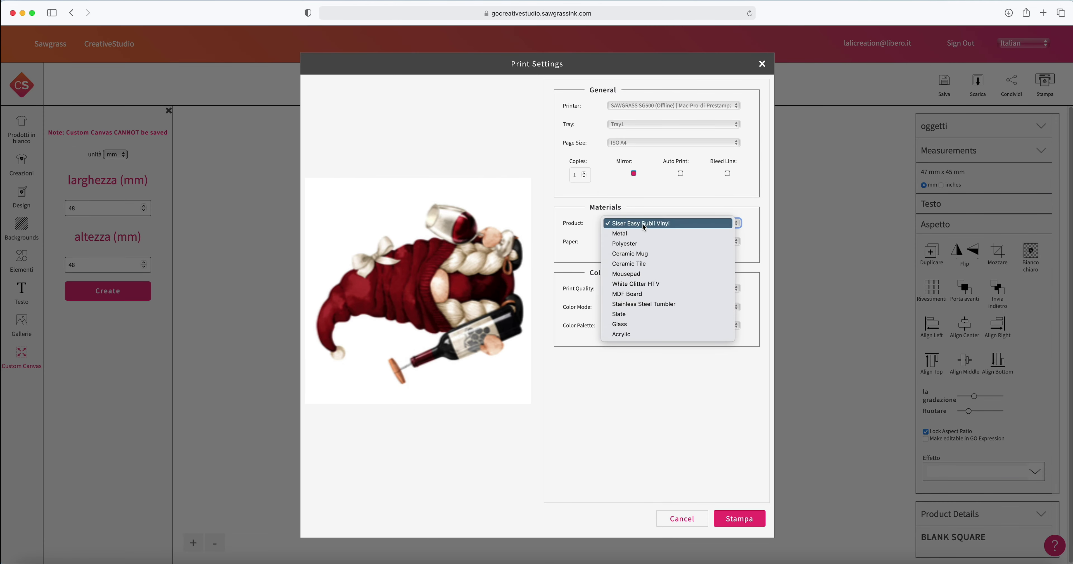
pyautogui.click(641, 256)
pyautogui.click(631, 307)
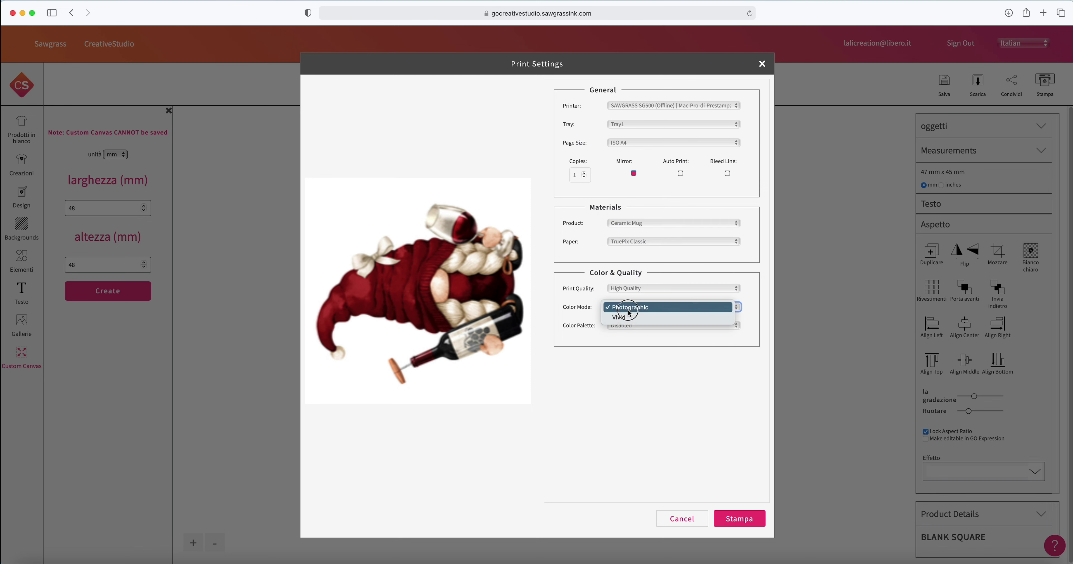
pyautogui.click(621, 322)
pyautogui.click(730, 521)
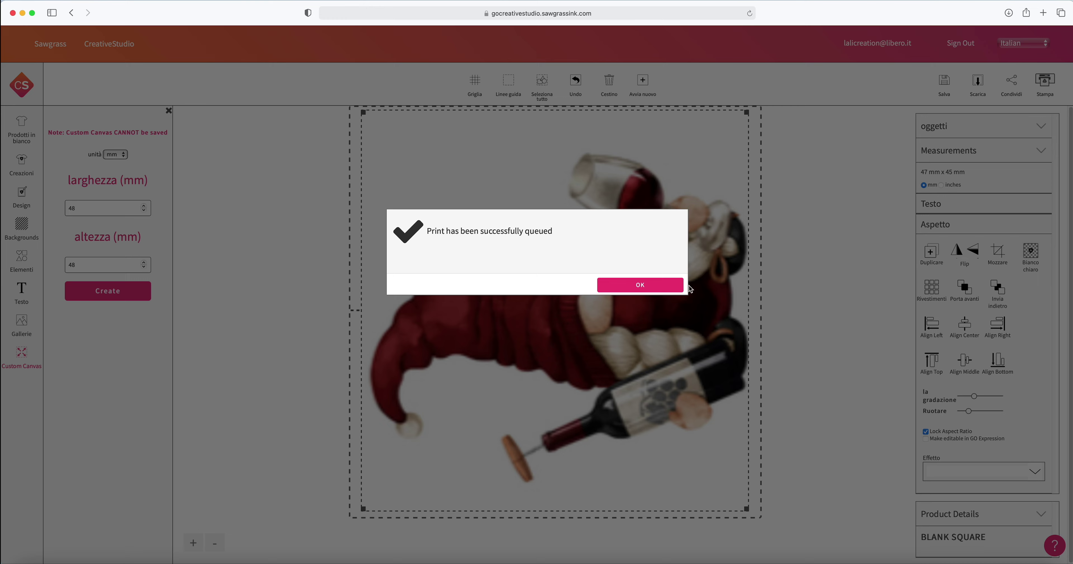
pyautogui.click(667, 285)
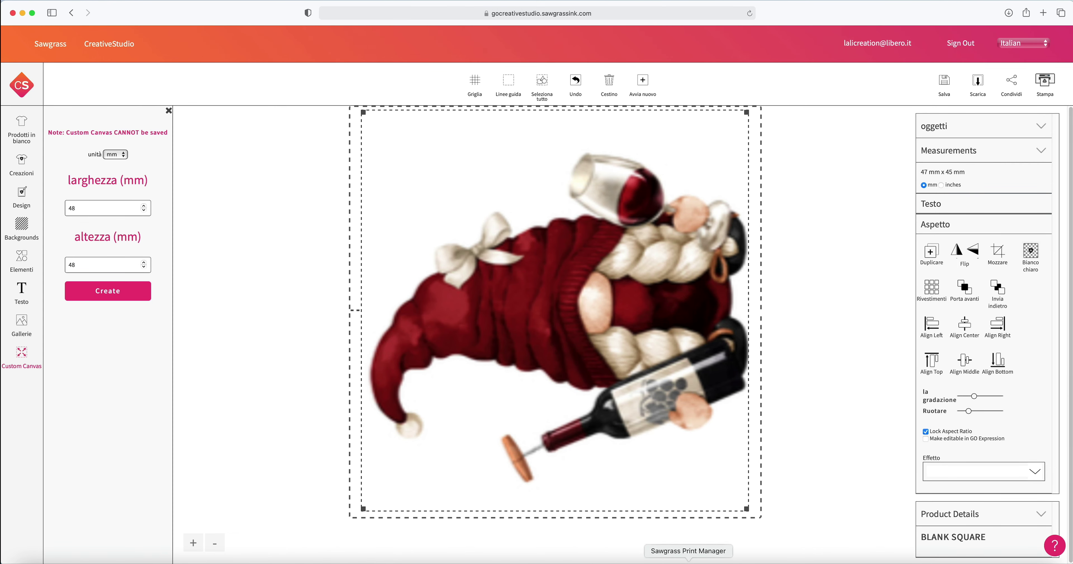
# Step: Switch to Sawgrass Print Manager, go through the queued jobs and remove the 922 x 886 gnome job
pyautogui.click(688, 563)
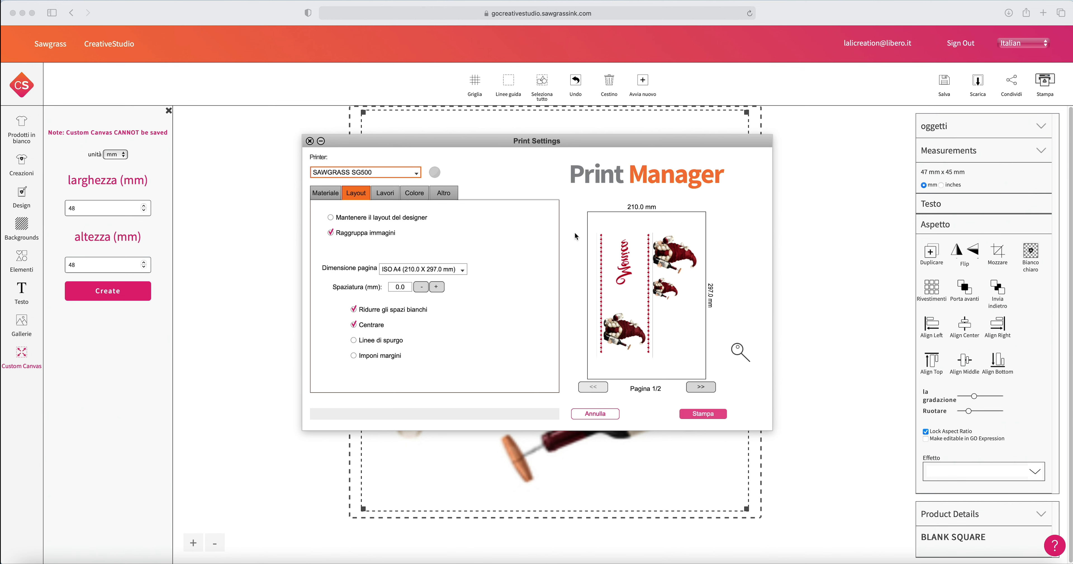
pyautogui.click(396, 197)
pyautogui.click(428, 226)
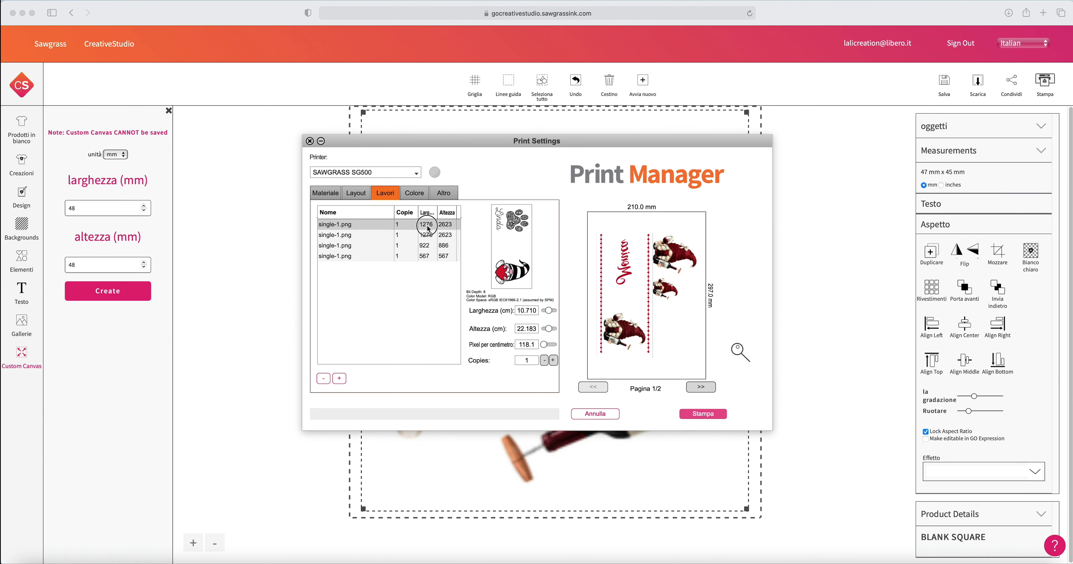
pyautogui.click(429, 236)
pyautogui.click(427, 246)
pyautogui.click(426, 257)
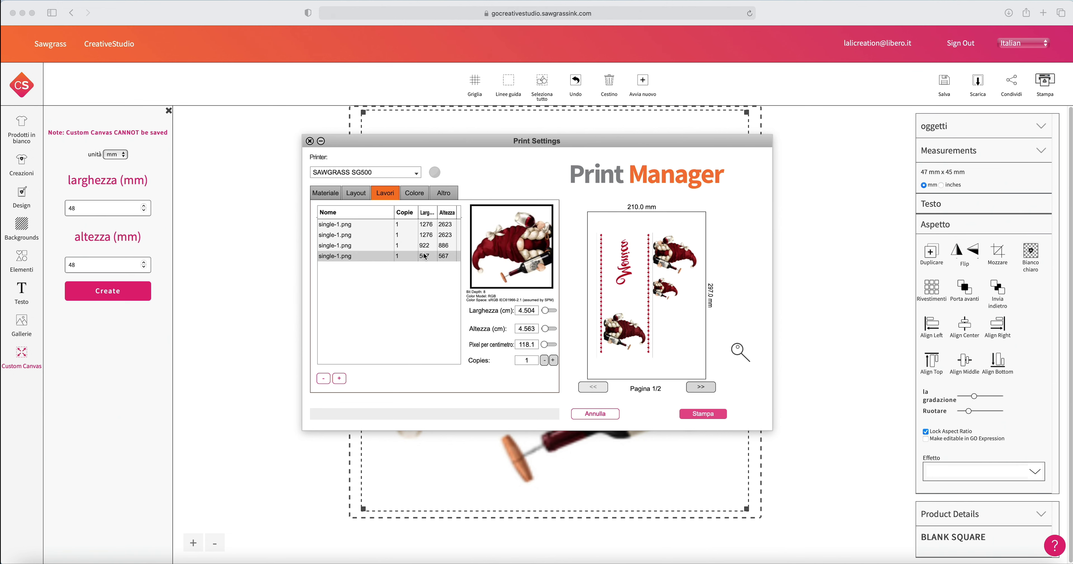
pyautogui.click(426, 247)
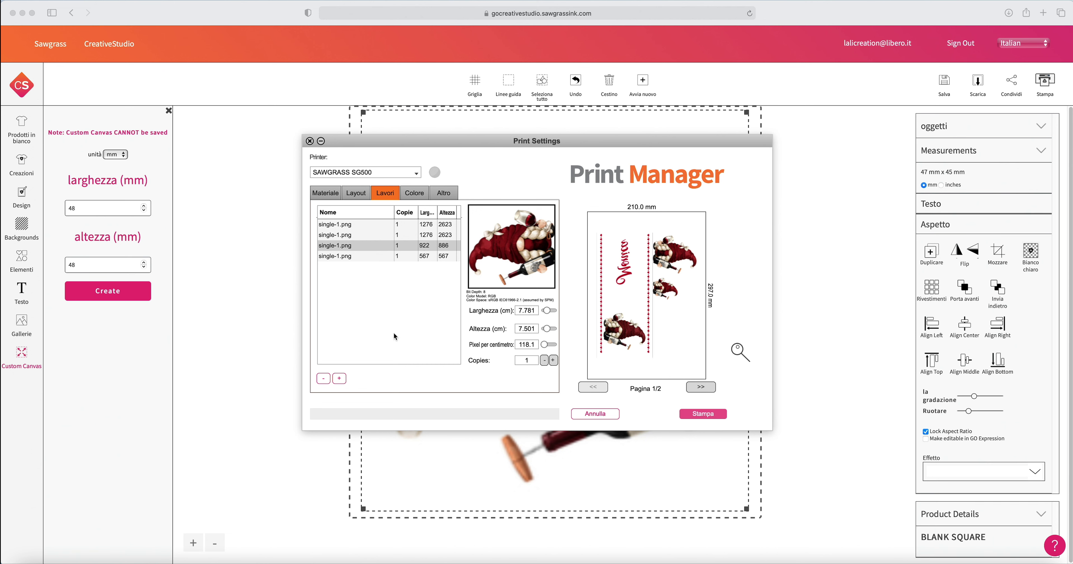
pyautogui.click(327, 378)
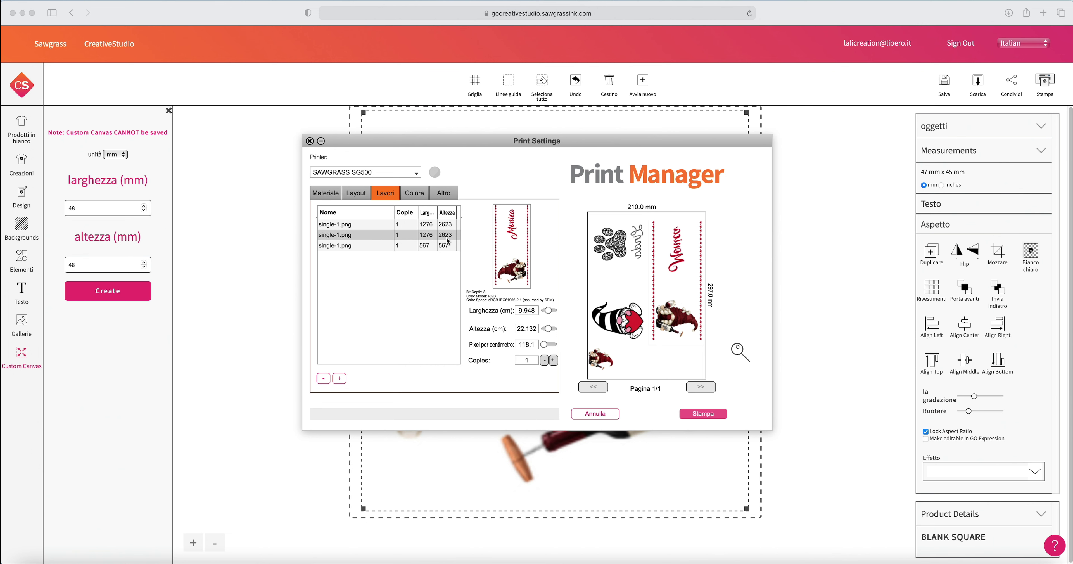
# Step: Check the width and height of each remaining print job, then return to Creative Studio
pyautogui.click(379, 225)
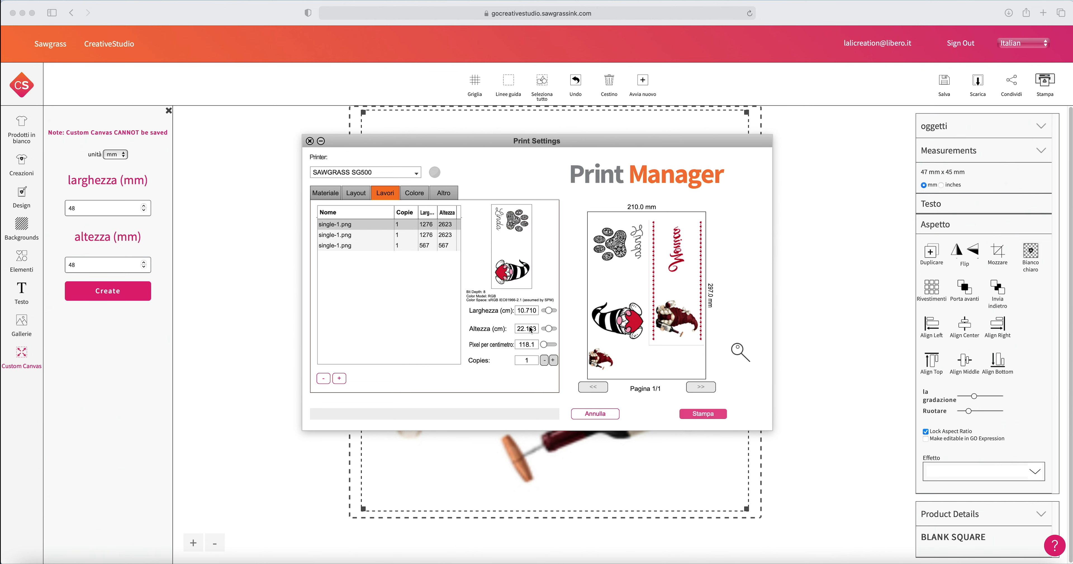
pyautogui.click(410, 236)
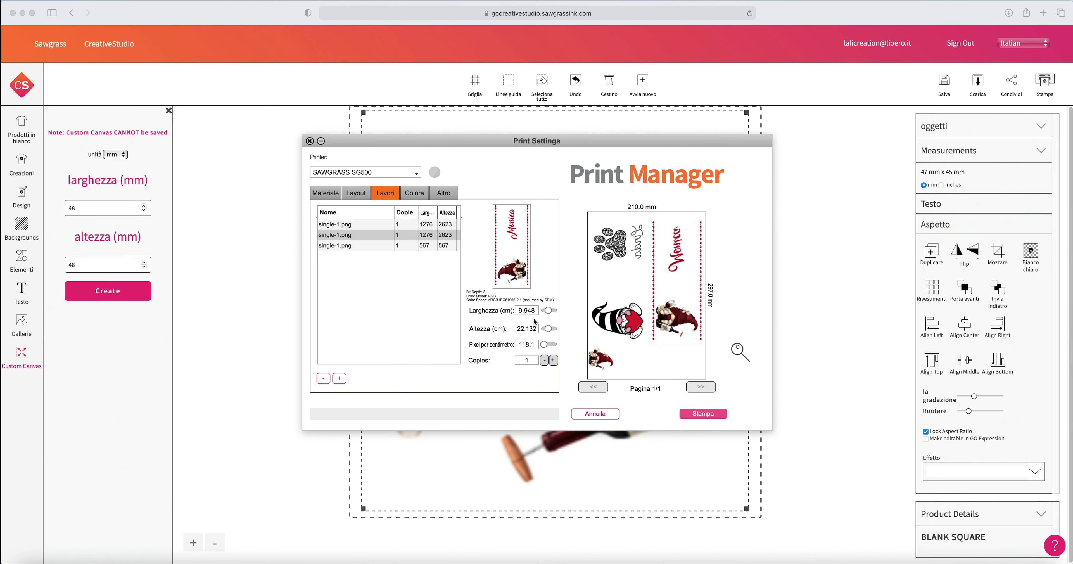
pyautogui.click(359, 247)
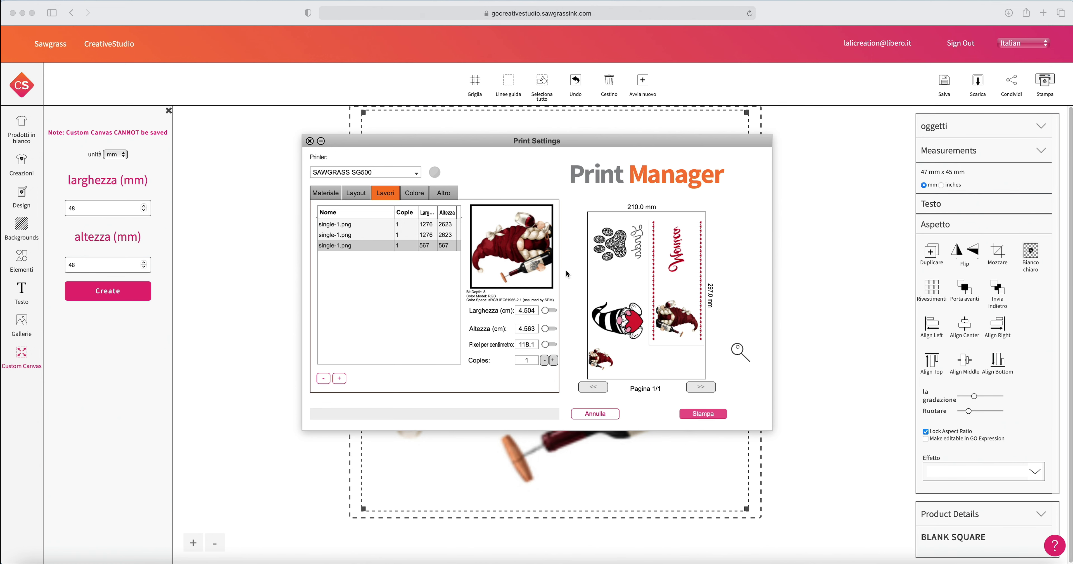
pyautogui.click(787, 353)
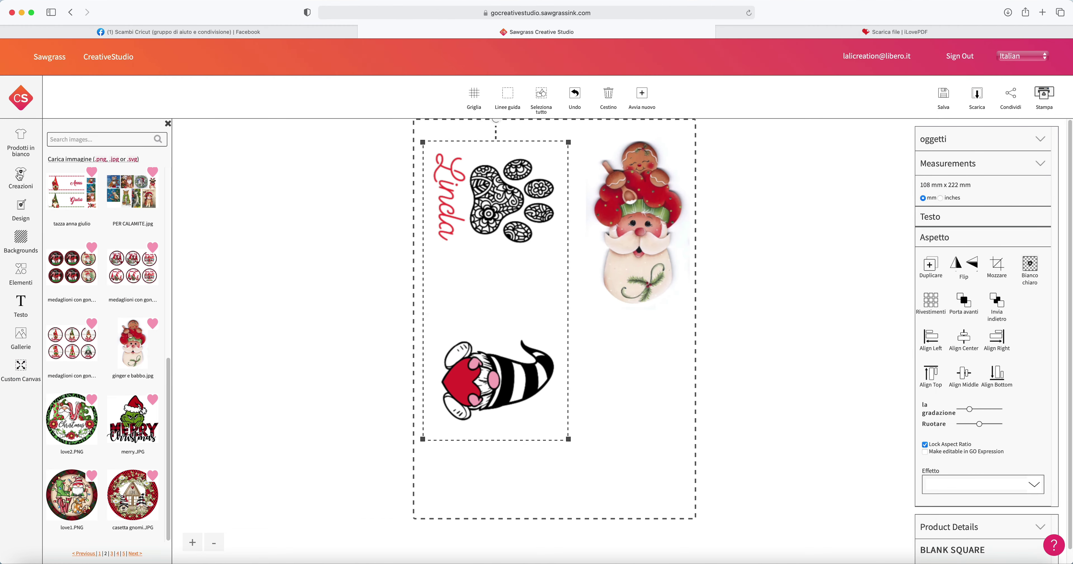
# Step: Start a new design on the 30cm x 21cm Landscape blank
pyautogui.click(19, 141)
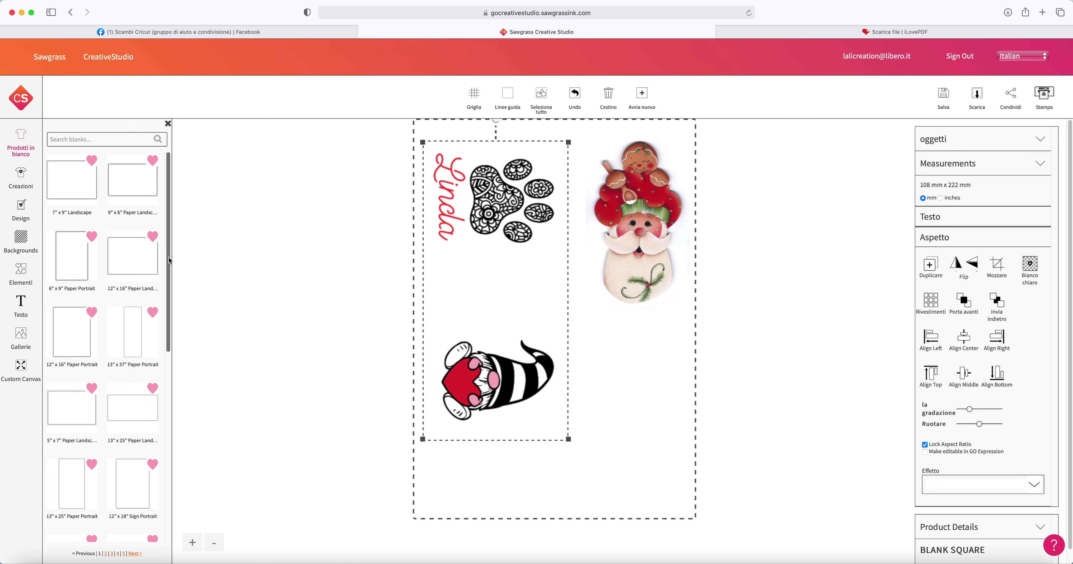
pyautogui.moveTo(169, 290); pyautogui.dragTo(168, 480)
pyautogui.click(66, 267)
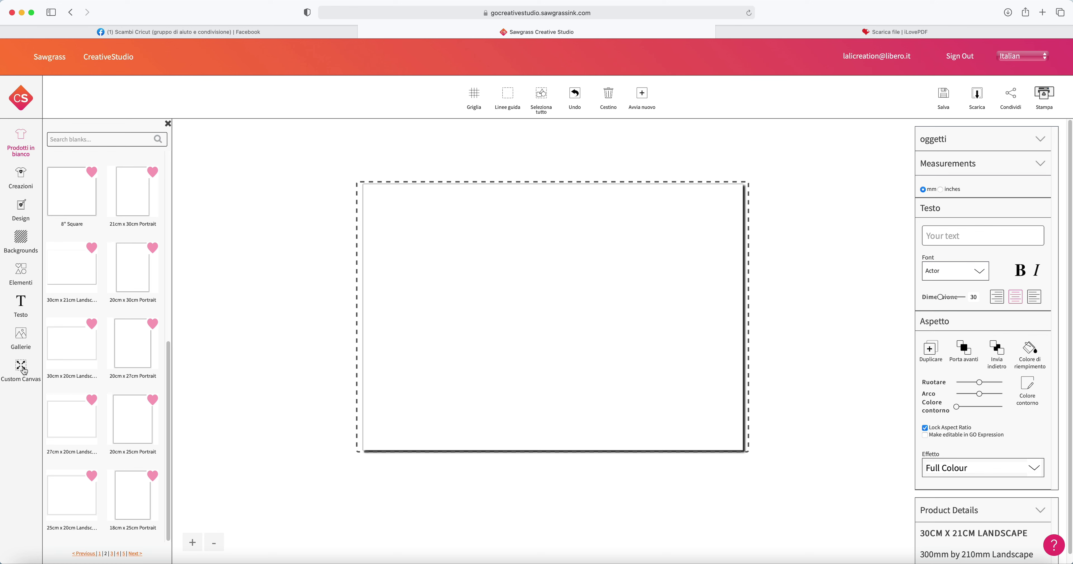
# Step: Insert the uploaded image tazza gnomo1.jpg from the image gallery and place it over the middle of the blank
pyautogui.click(21, 342)
pyautogui.click(136, 184)
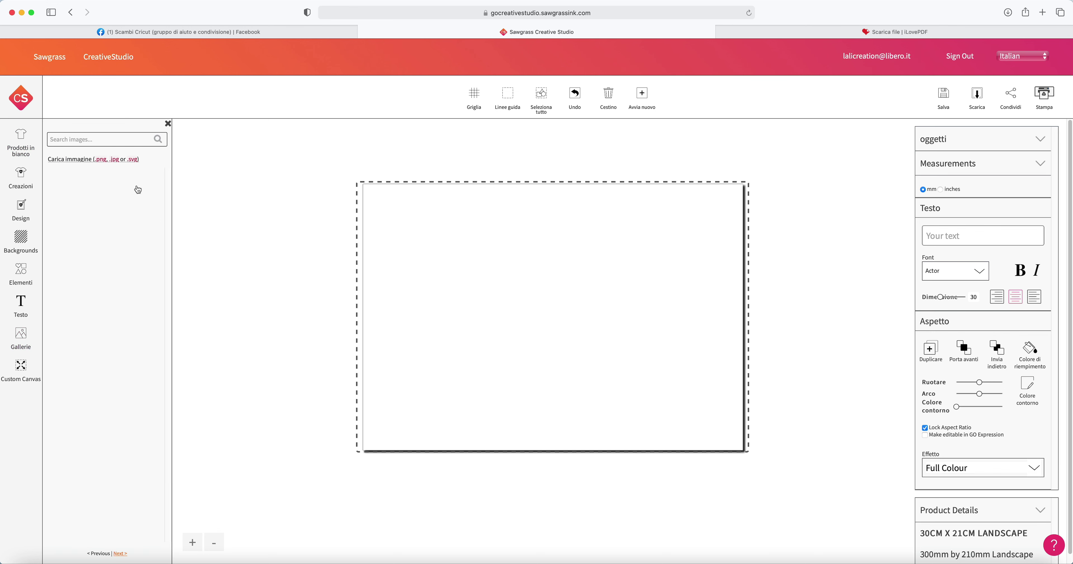
pyautogui.click(72, 199)
pyautogui.moveTo(606, 283); pyautogui.dragTo(584, 280)
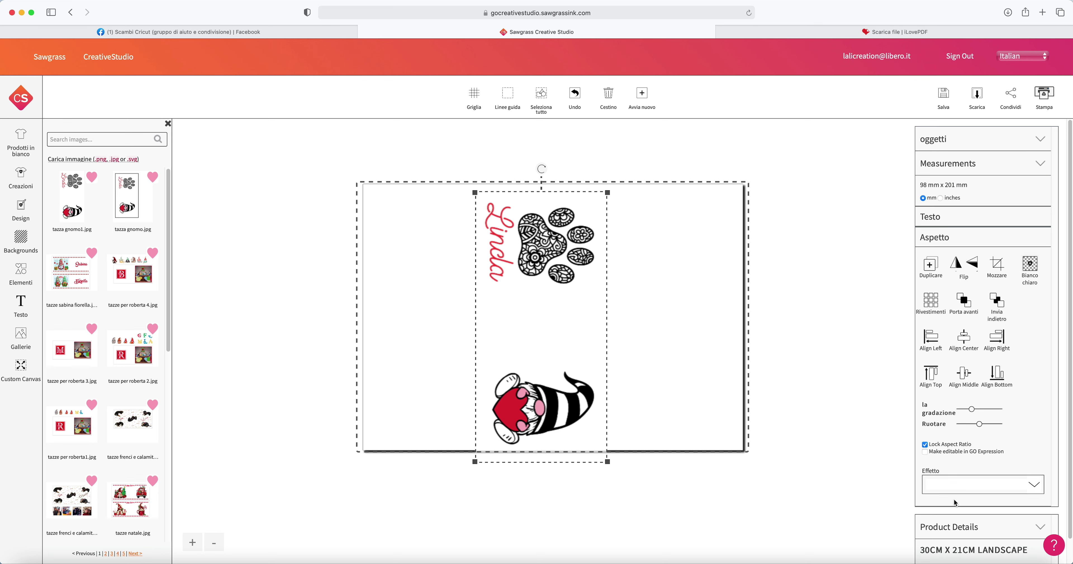
# Step: Rotate the mug design upright, enlarge it to about 108 x 222 mm and place it in the blank's upper-left area
pyautogui.moveTo(980, 425); pyautogui.dragTo(972, 430)
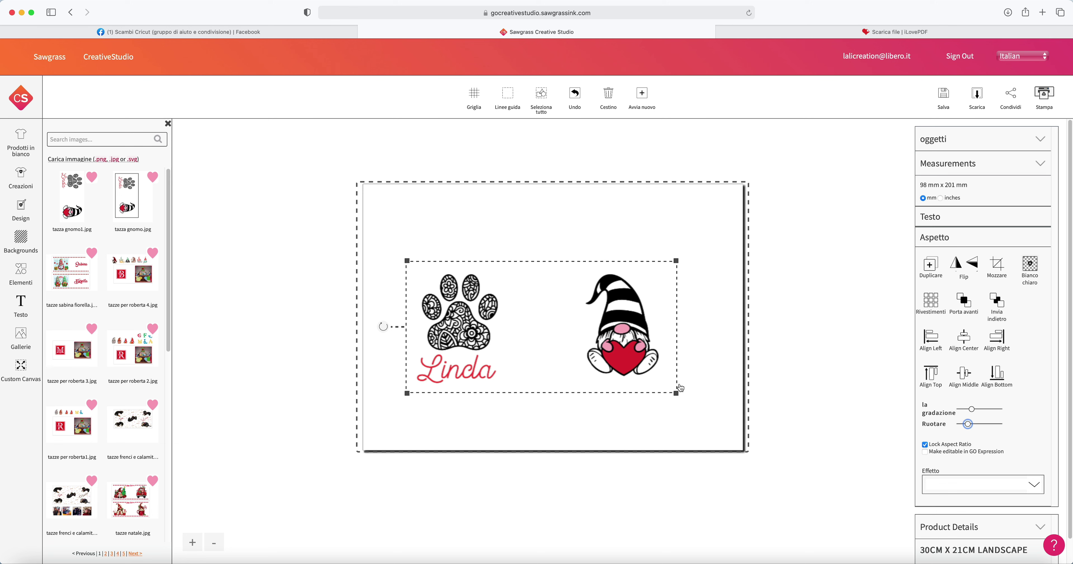
pyautogui.moveTo(677, 394); pyautogui.dragTo(710, 426)
pyautogui.moveTo(600, 316); pyautogui.dragTo(581, 256)
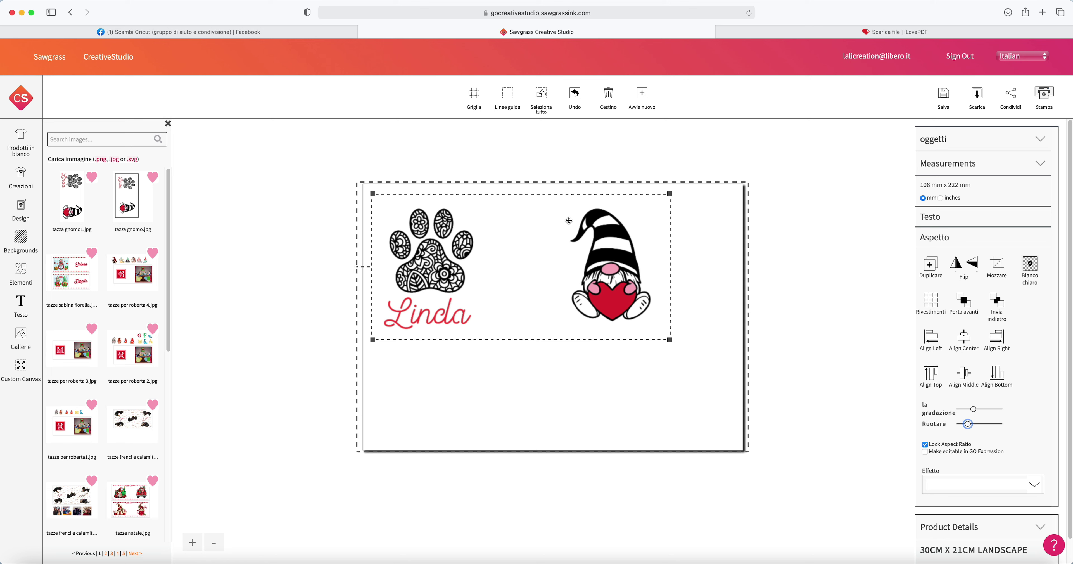
# Step: View the options for saving the design and look through the Backgrounds and Elements libraries
pyautogui.click(949, 97)
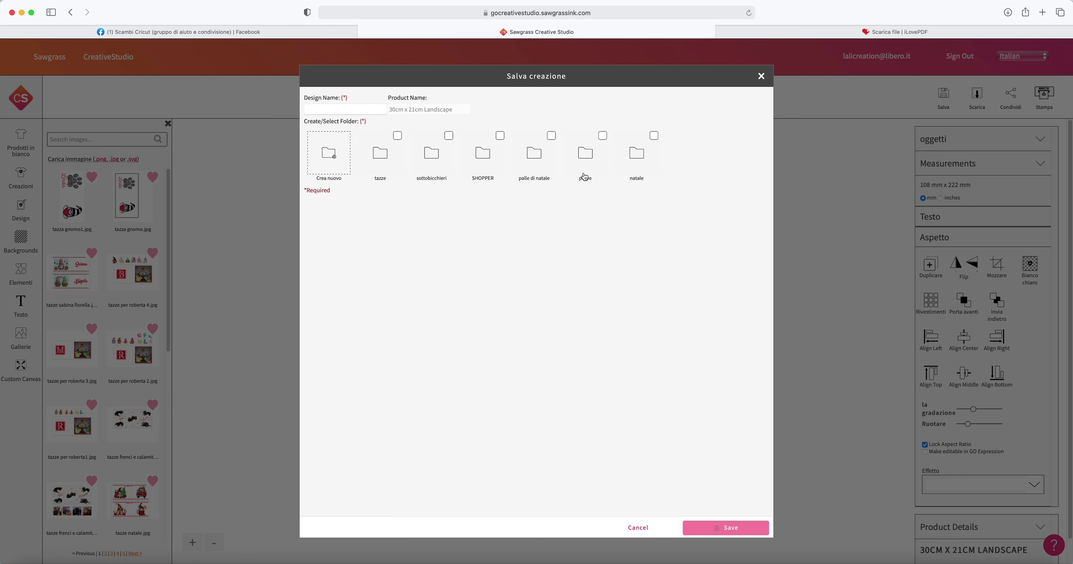
pyautogui.click(761, 77)
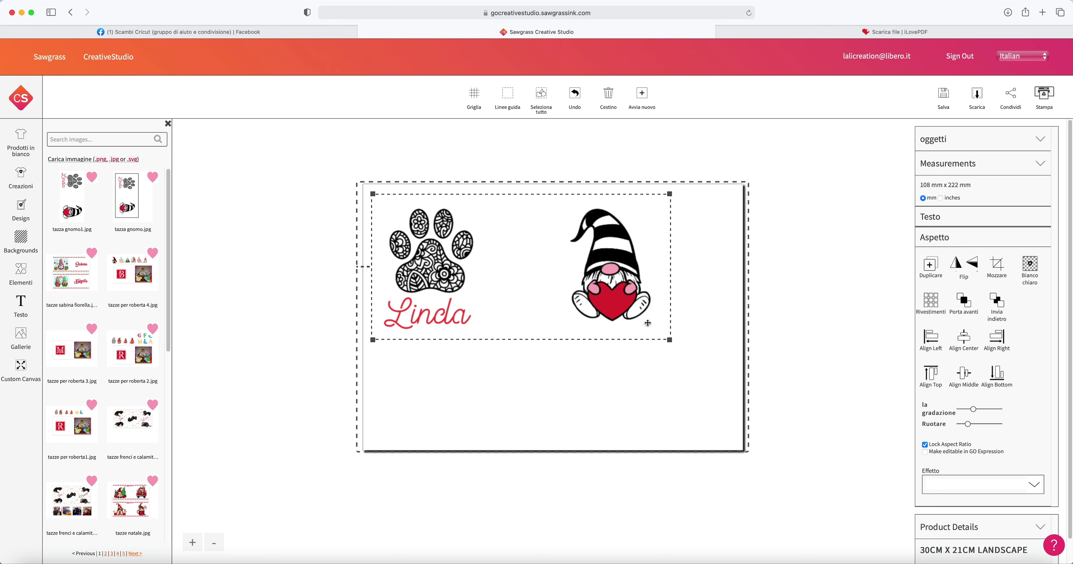
pyautogui.click(22, 238)
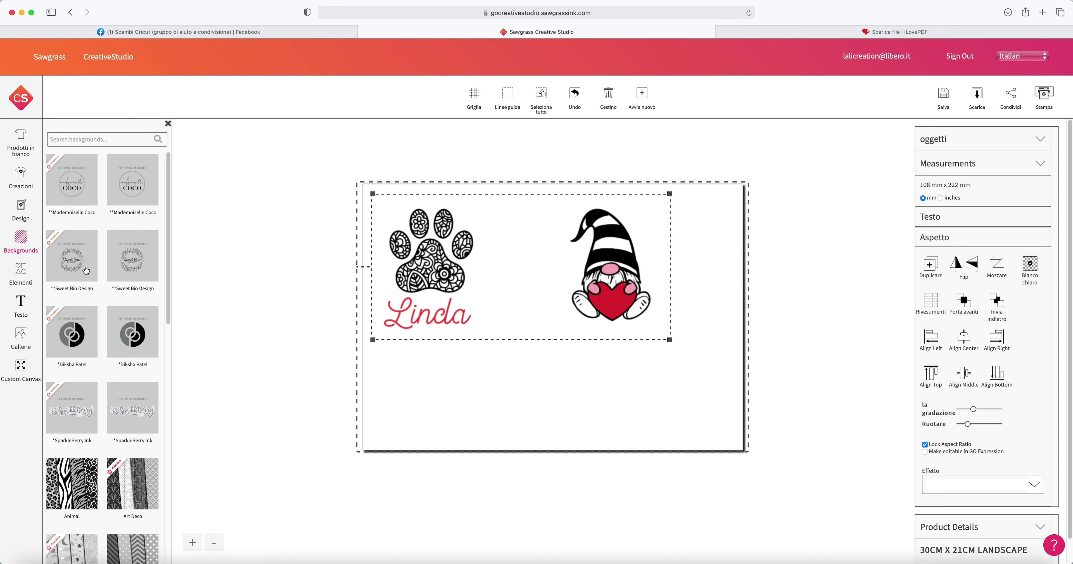
pyautogui.click(21, 269)
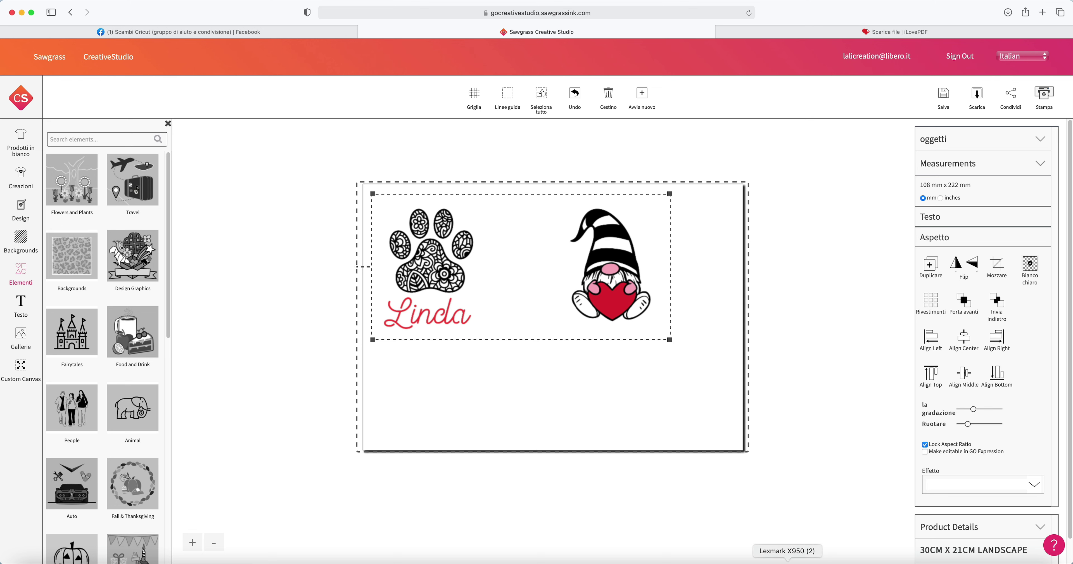
# Step: Switch to Cricut Design Space, cancel the pending cut and undo the flattening of the mug design's layers
pyautogui.click(608, 560)
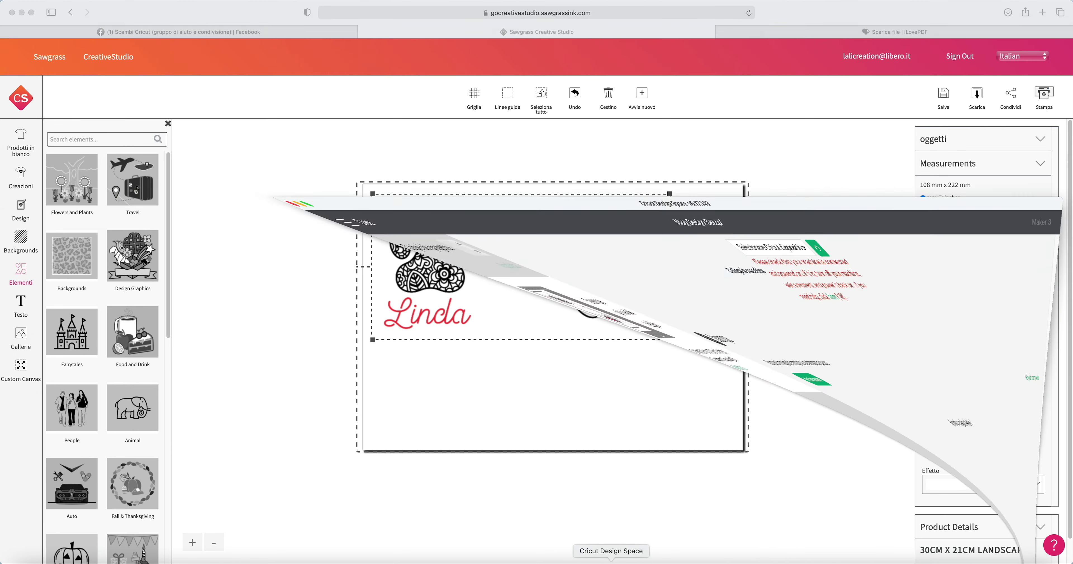
pyautogui.click(1032, 551)
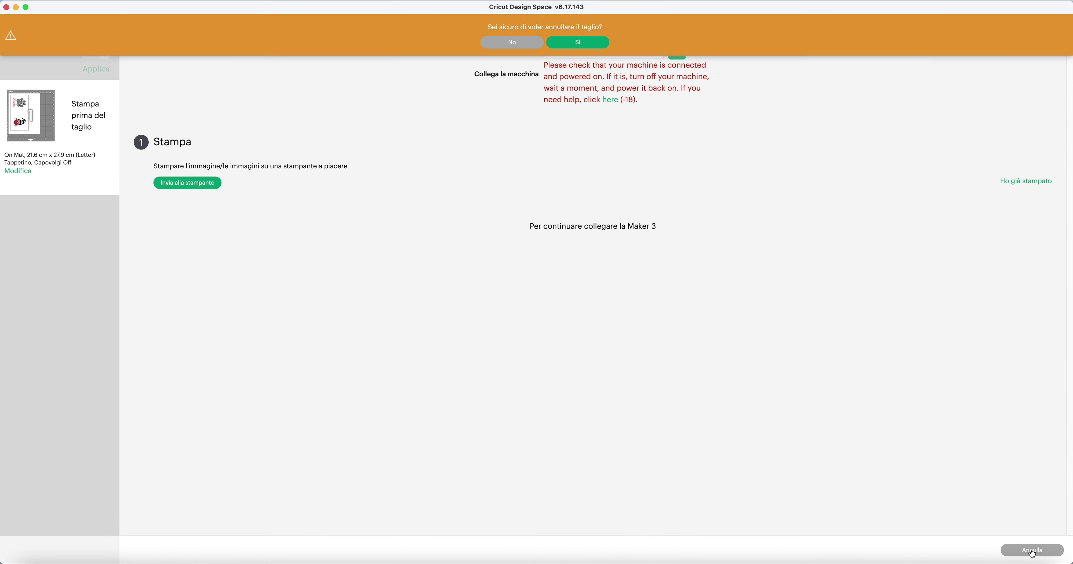
pyautogui.click(573, 42)
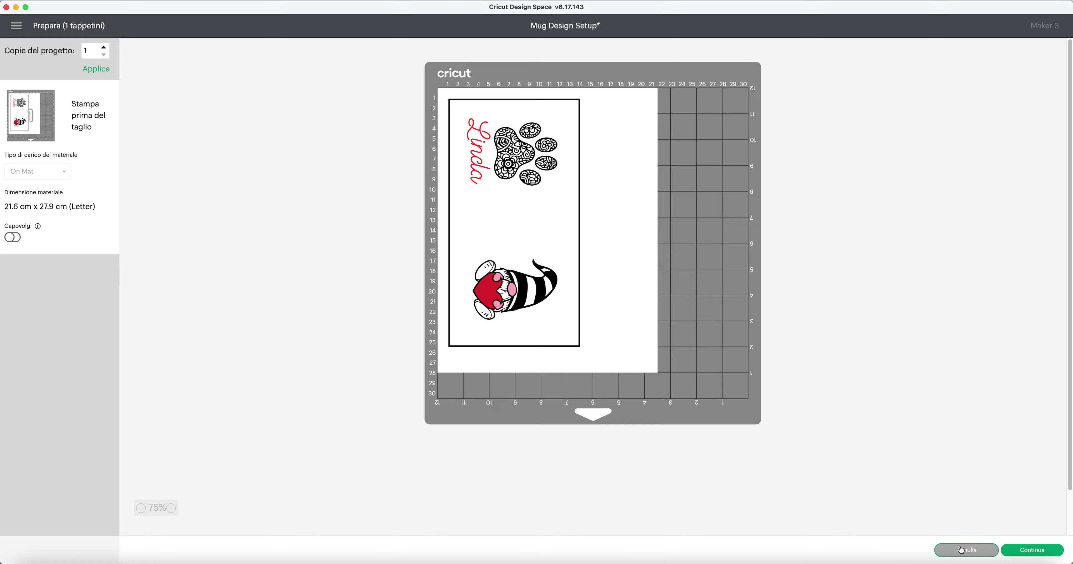
pyautogui.click(977, 549)
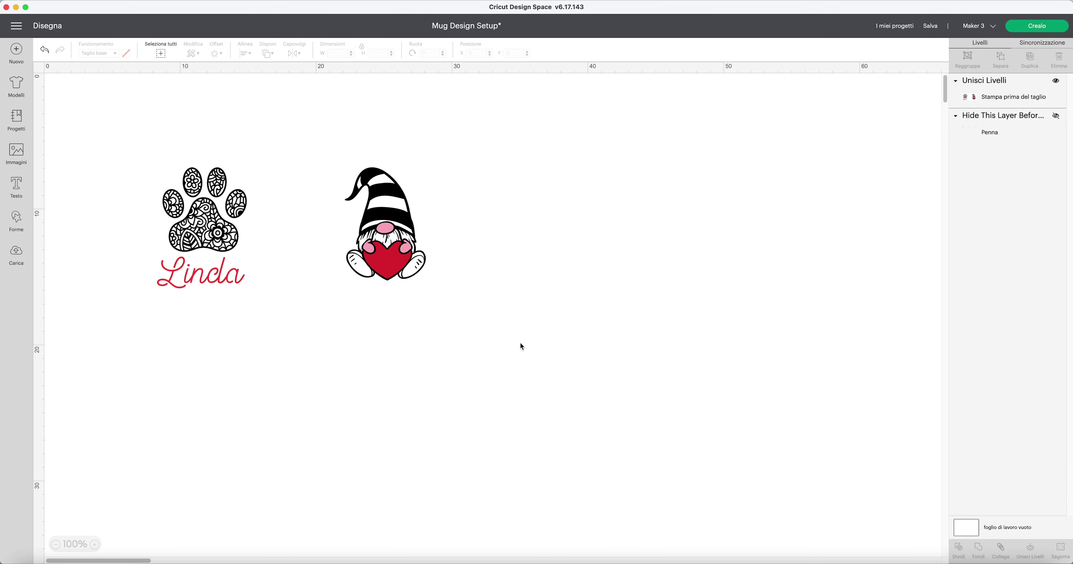
pyautogui.click(44, 50)
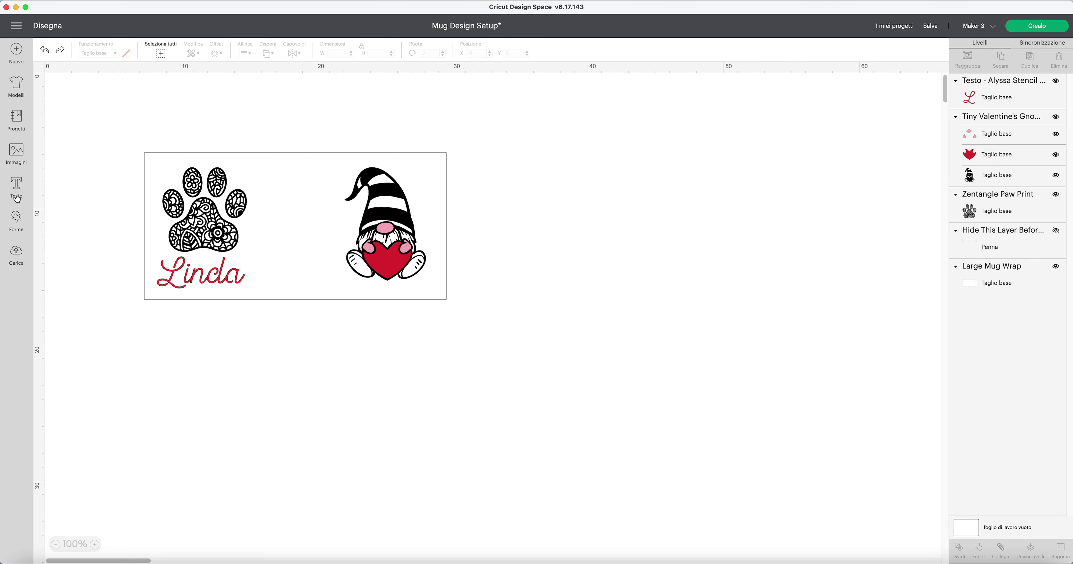
# Step: Search the project library for "mug" and filter the projects to the Gratis category
pyautogui.click(16, 116)
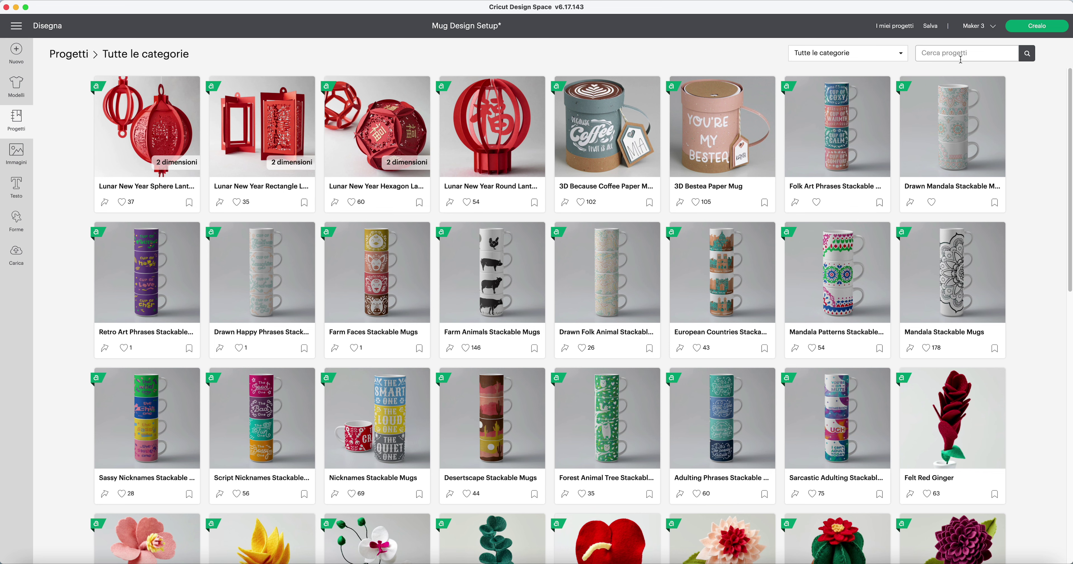
pyautogui.click(947, 52)
pyautogui.write('mug')
pyautogui.press('Return')
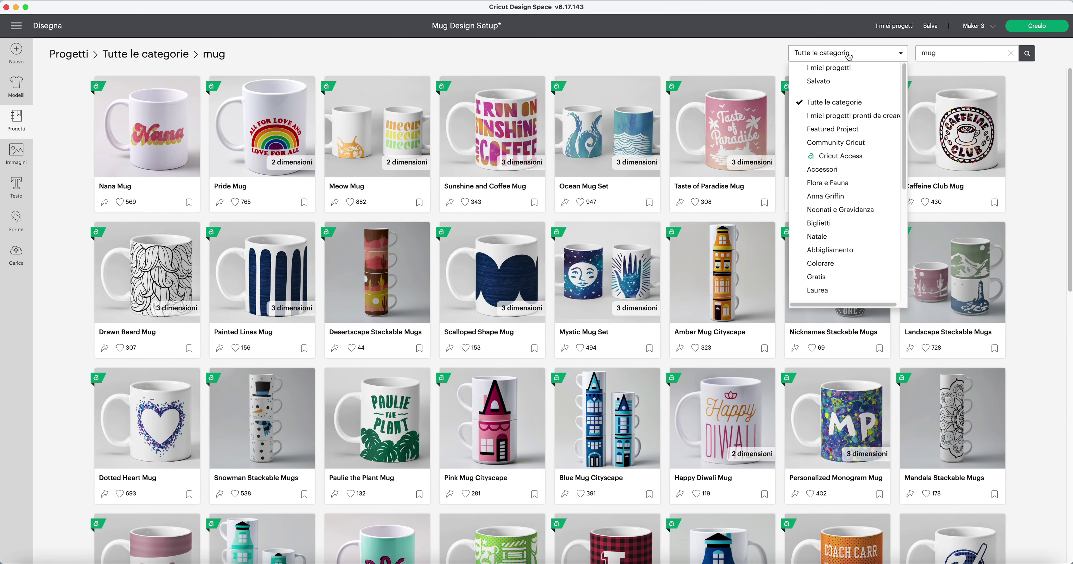
pyautogui.click(949, 54)
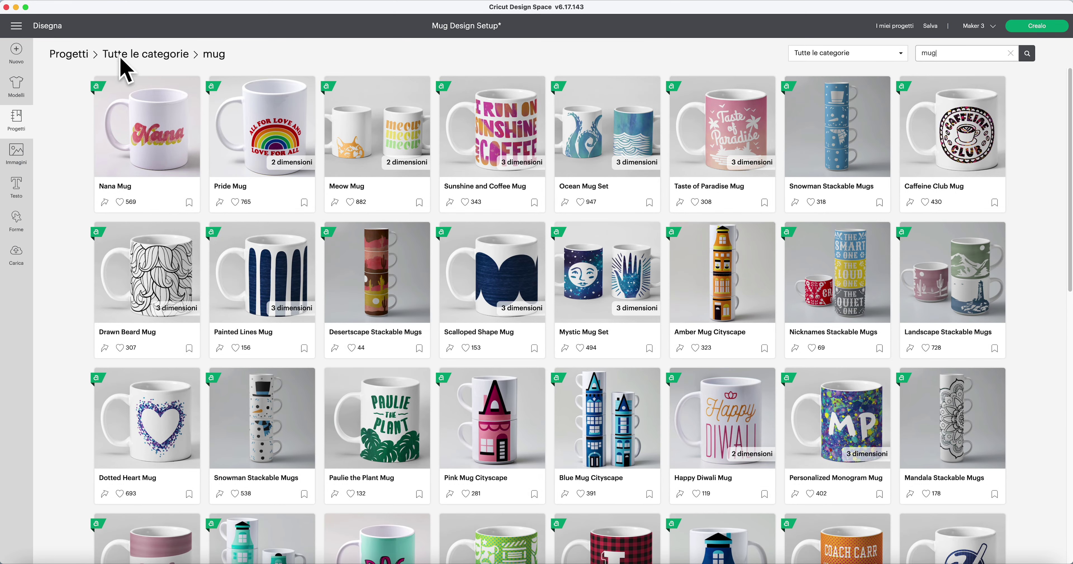
pyautogui.click(871, 57)
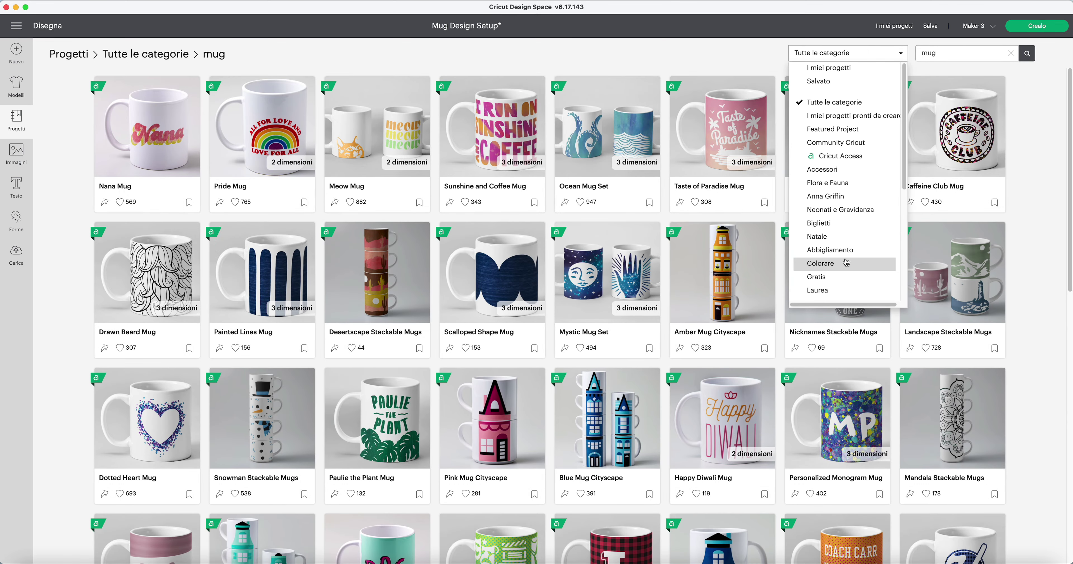
pyautogui.click(836, 277)
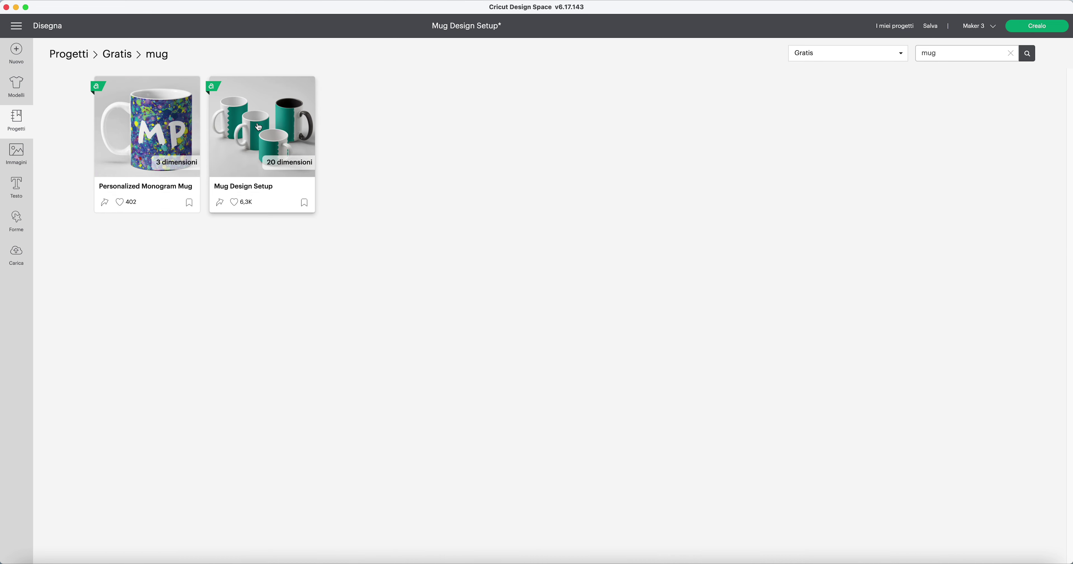
# Step: Open the Mug Design Setup project for customizing in the large straight-edge 15 oz/425 ml size and delete the outer wrap outline
pyautogui.click(258, 127)
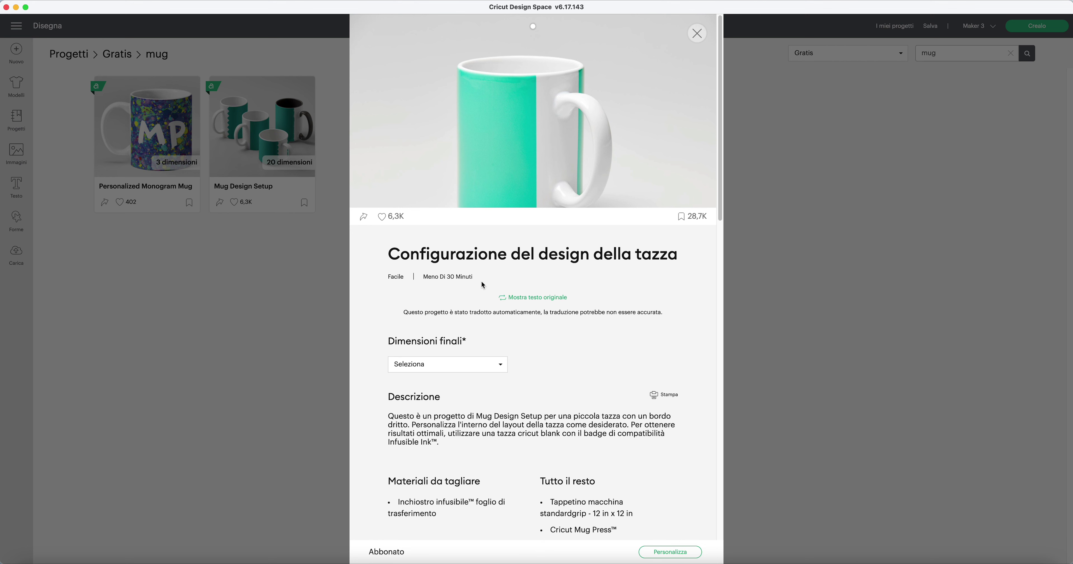
pyautogui.click(468, 369)
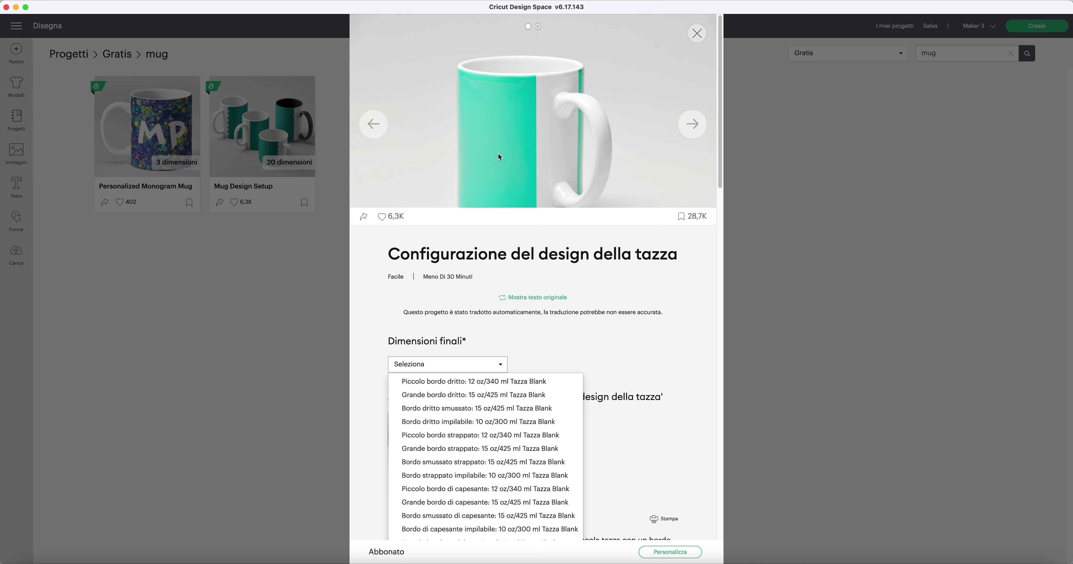
pyautogui.click(480, 395)
pyautogui.click(661, 555)
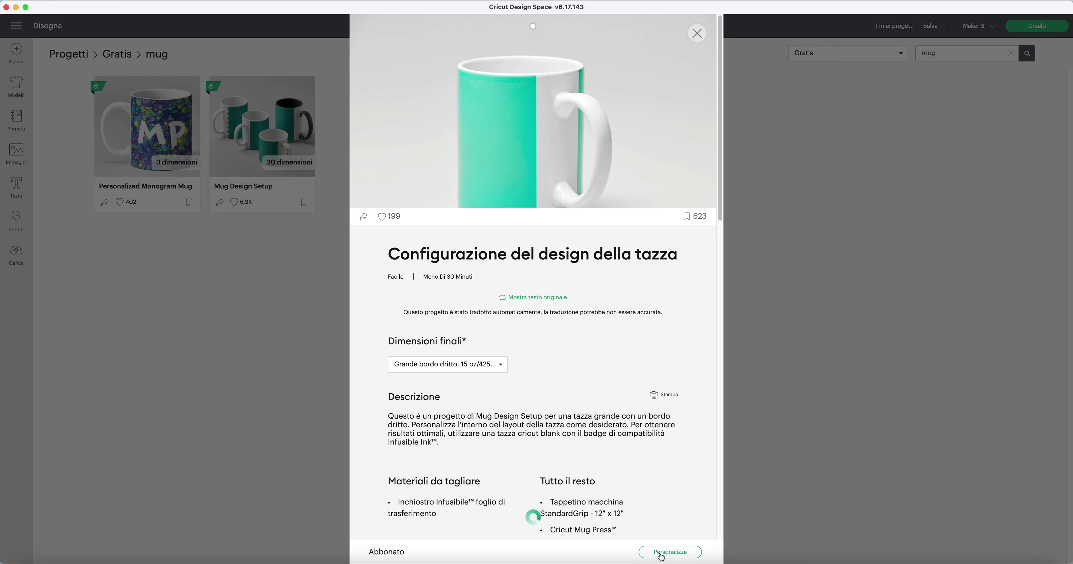
pyautogui.click(545, 42)
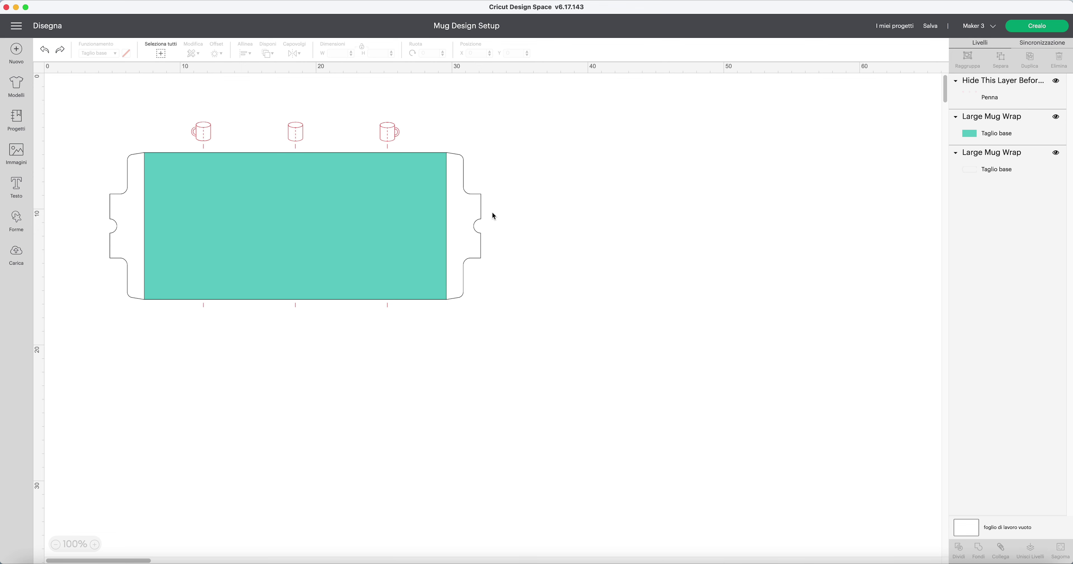
pyautogui.click(471, 195)
pyautogui.press('Delete')
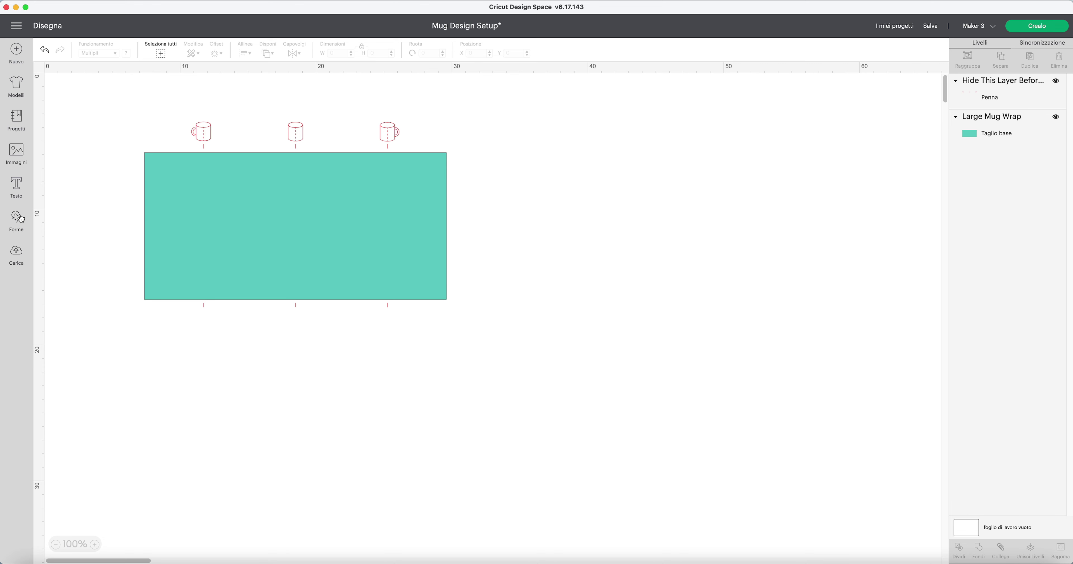
# Step: Add the striped-hat gnome holding a heart and the zentangle paw print from the image library to the canvas
pyautogui.click(16, 152)
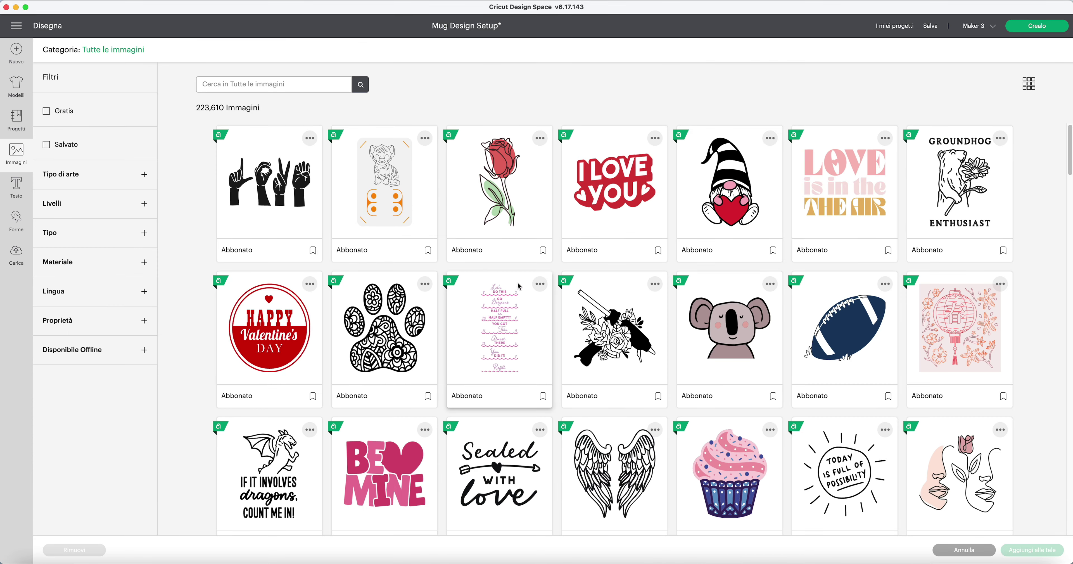
pyautogui.click(734, 204)
pyautogui.click(433, 369)
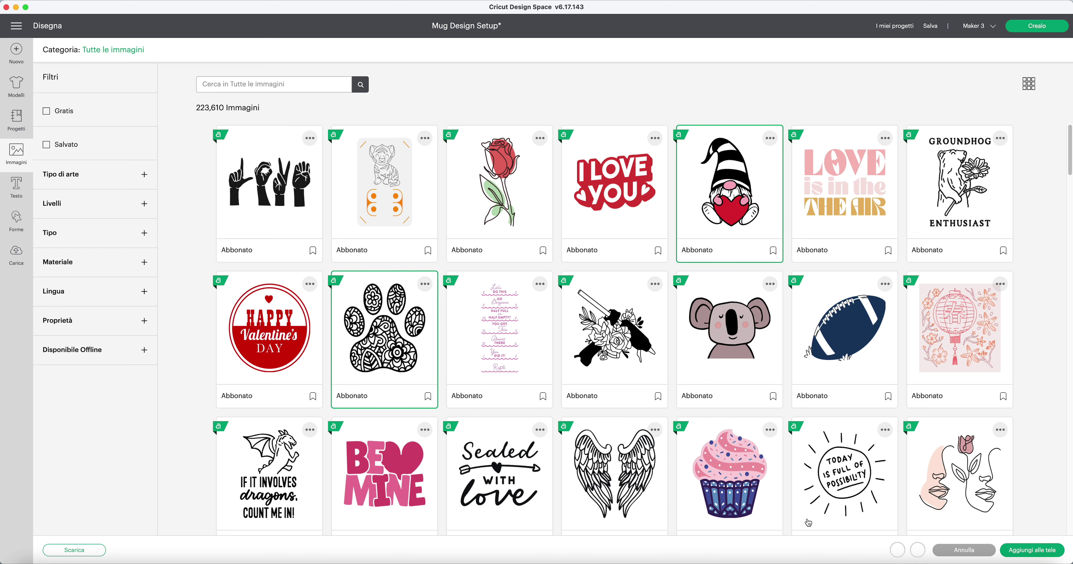
pyautogui.click(1033, 550)
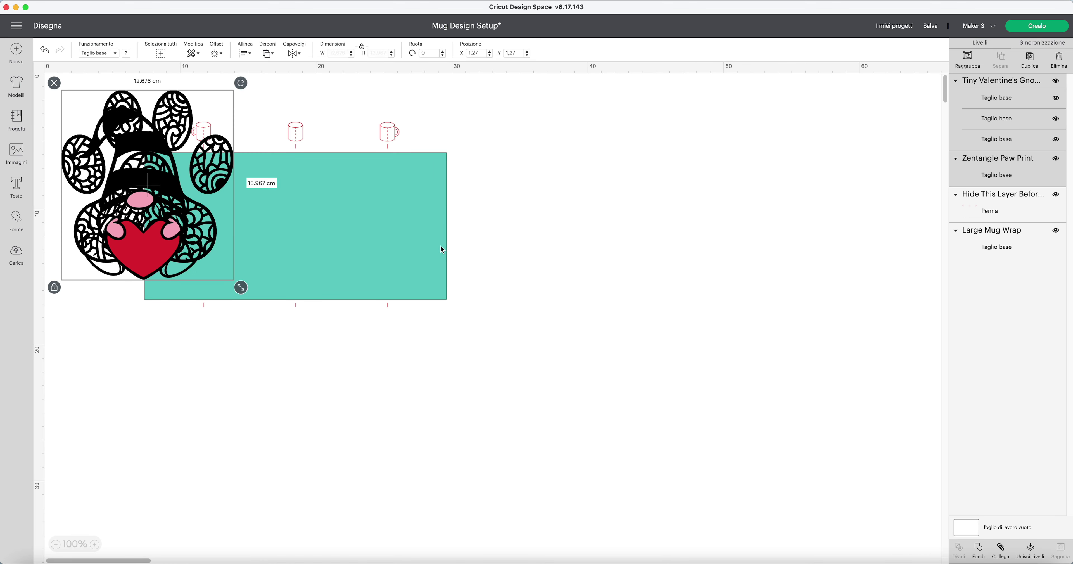
# Step: Shrink the paw print to about 5.8 cm and the gnome to about 6.6 x 9.2 cm, placing them under the left and right mug guides
pyautogui.click(254, 339)
pyautogui.click(186, 256)
pyautogui.moveTo(186, 256); pyautogui.dragTo(657, 340)
pyautogui.moveTo(181, 216); pyautogui.dragTo(304, 326)
pyautogui.moveTo(346, 385); pyautogui.dragTo(254, 276)
pyautogui.moveTo(220, 239); pyautogui.dragTo(196, 207)
pyautogui.moveTo(570, 326); pyautogui.dragTo(386, 299)
pyautogui.moveTo(456, 338); pyautogui.dragTo(442, 294)
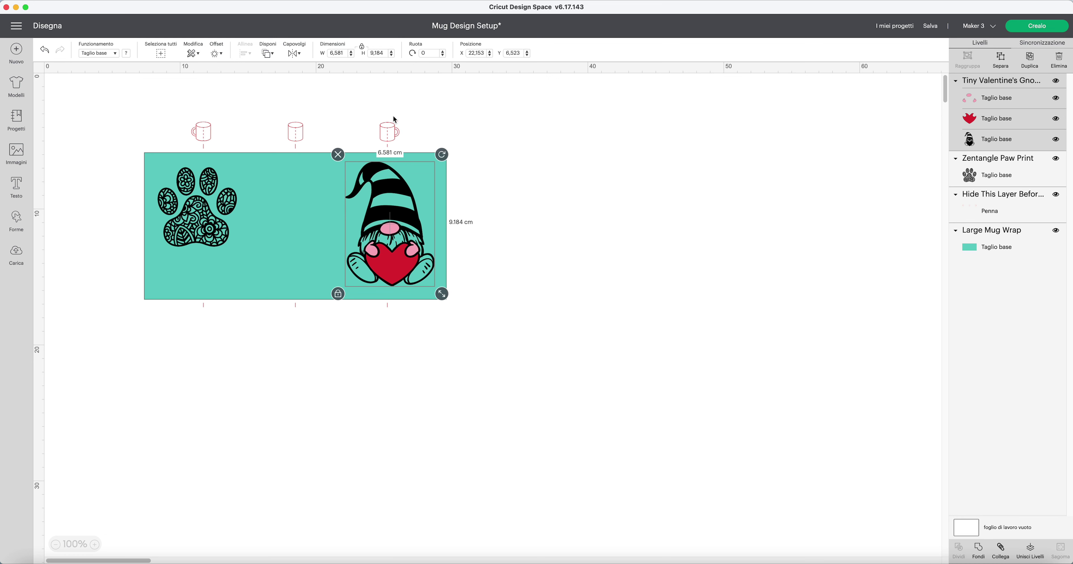
pyautogui.moveTo(400, 274); pyautogui.dragTo(397, 275)
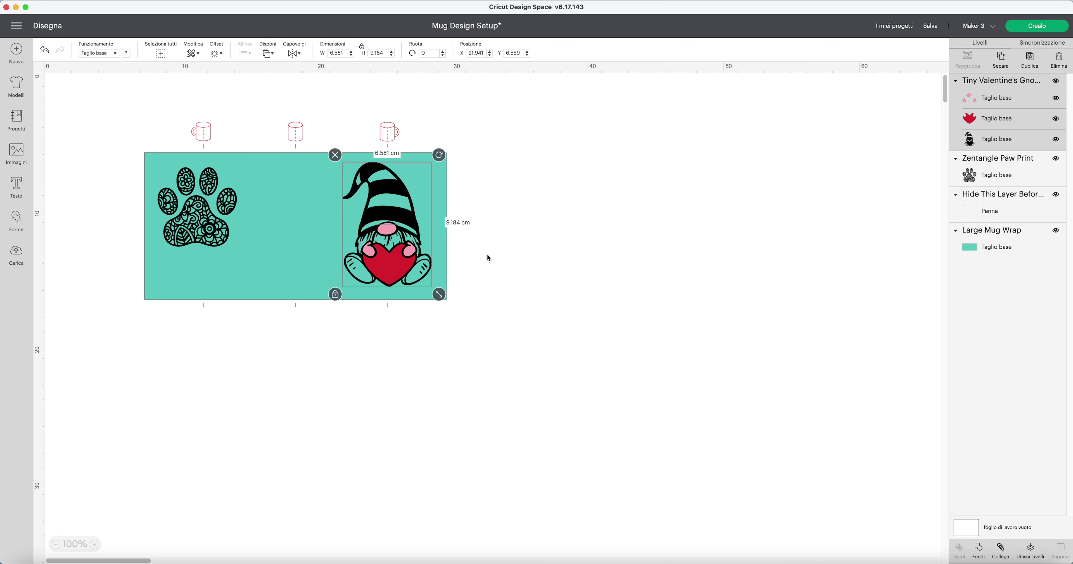
pyautogui.moveTo(211, 226); pyautogui.dragTo(216, 225)
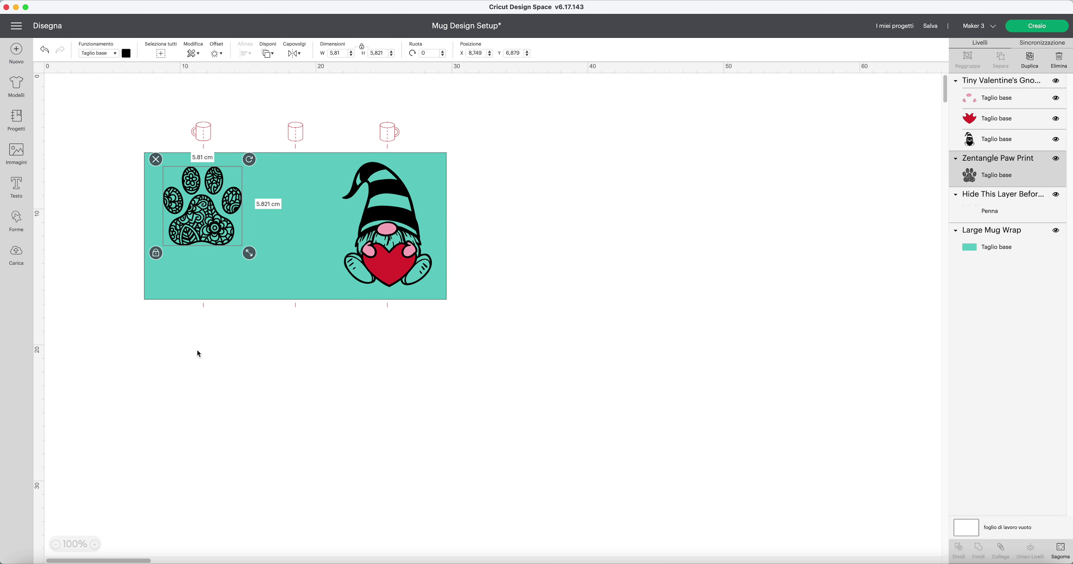
# Step: Add a first name as text in Alyssa Stencil Script, about 6 x 2.2 cm, below the paw print
pyautogui.click(16, 185)
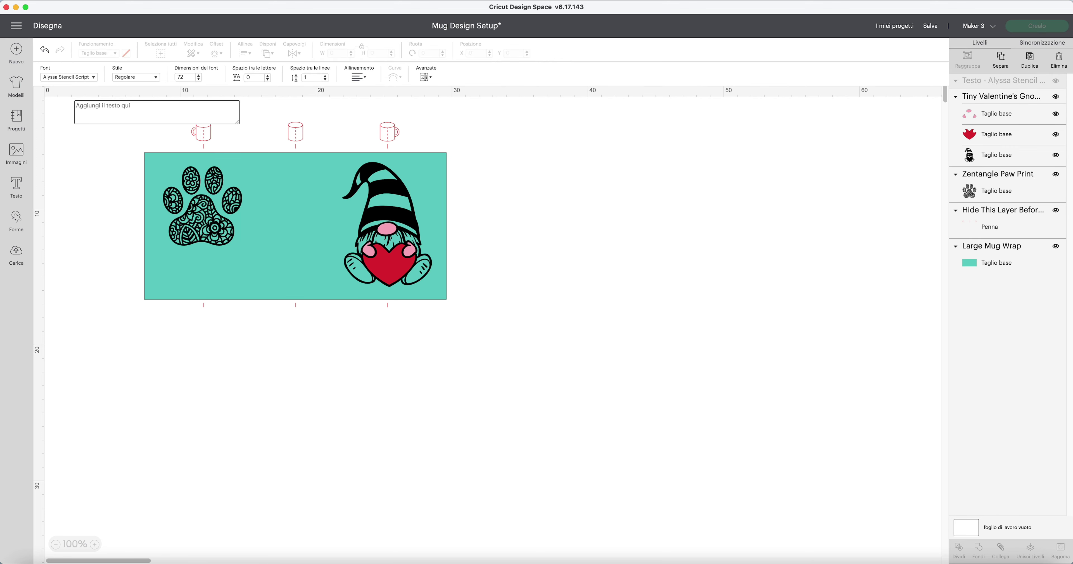
pyautogui.write('Linda')
pyautogui.moveTo(177, 146); pyautogui.dragTo(232, 280)
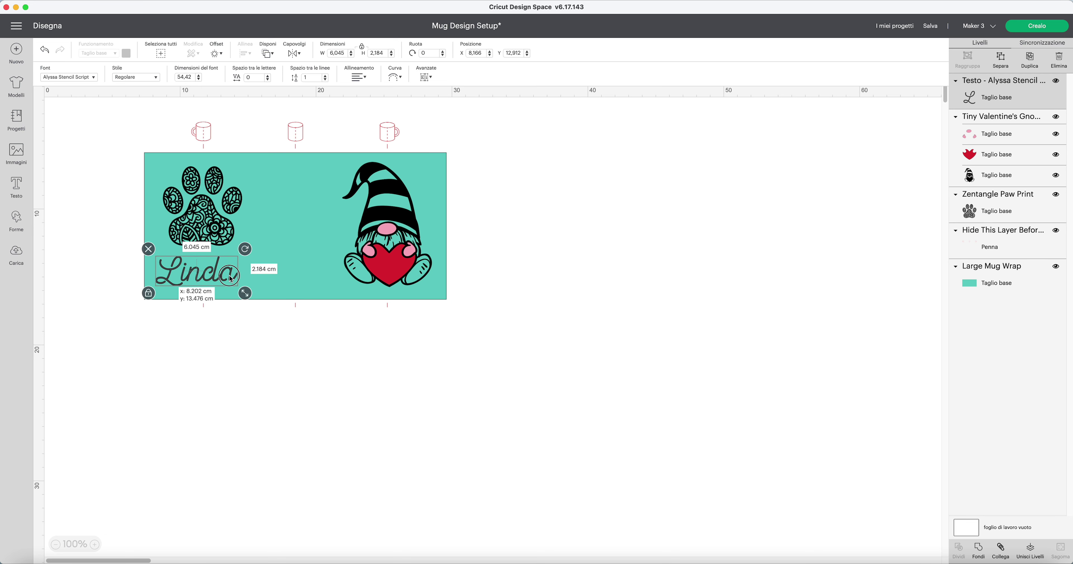
pyautogui.click(333, 333)
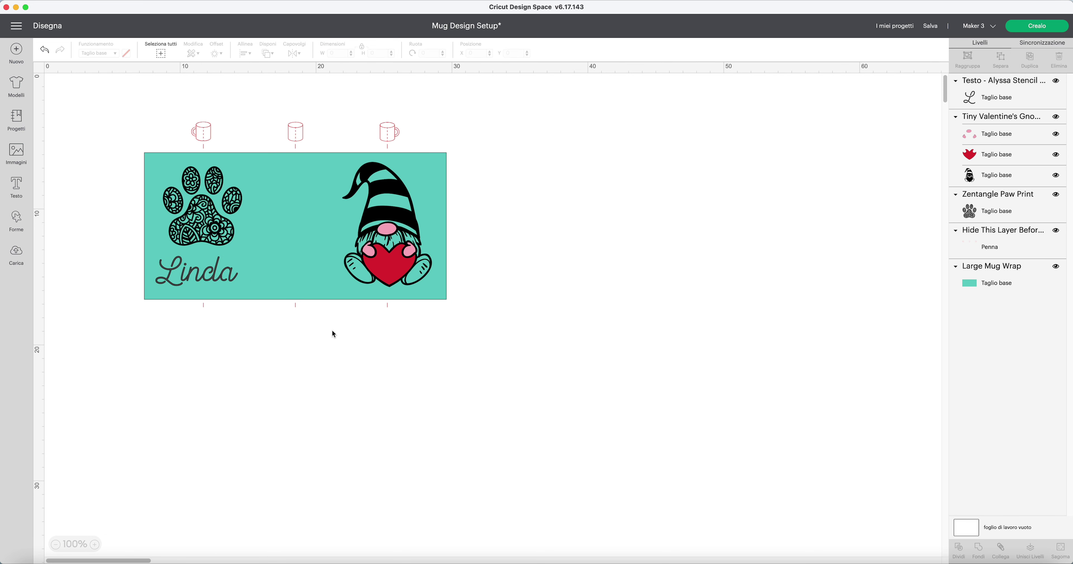
# Step: Hide the layer with the red mug placement guides
pyautogui.click(432, 168)
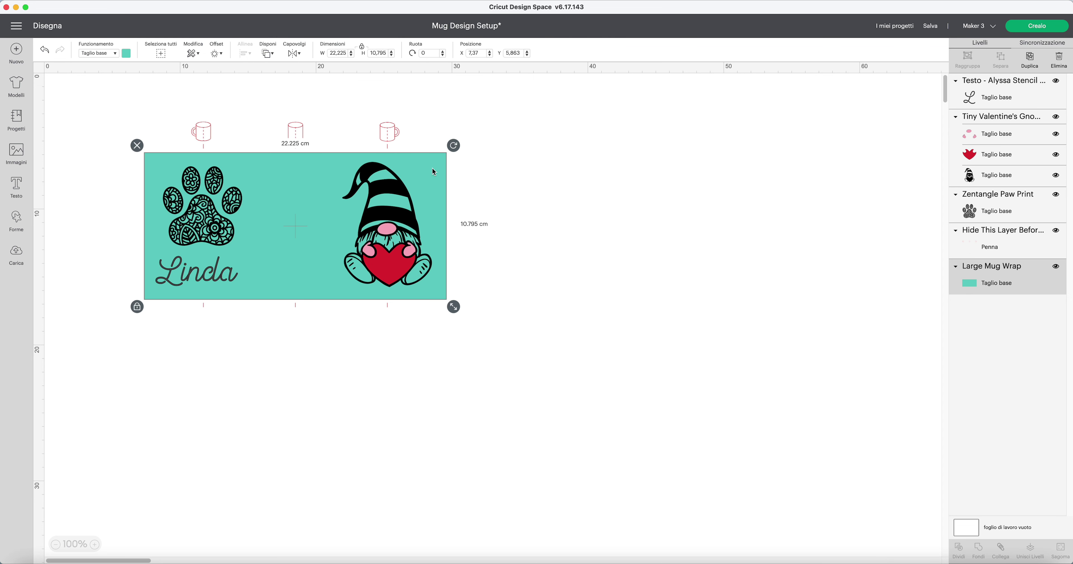
pyautogui.click(1025, 246)
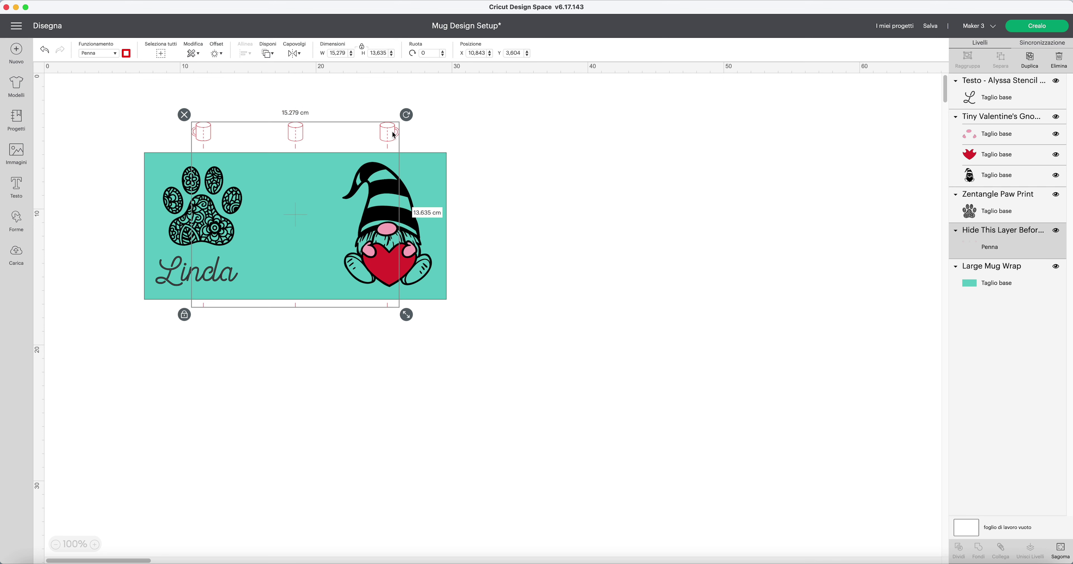
pyautogui.click(1056, 231)
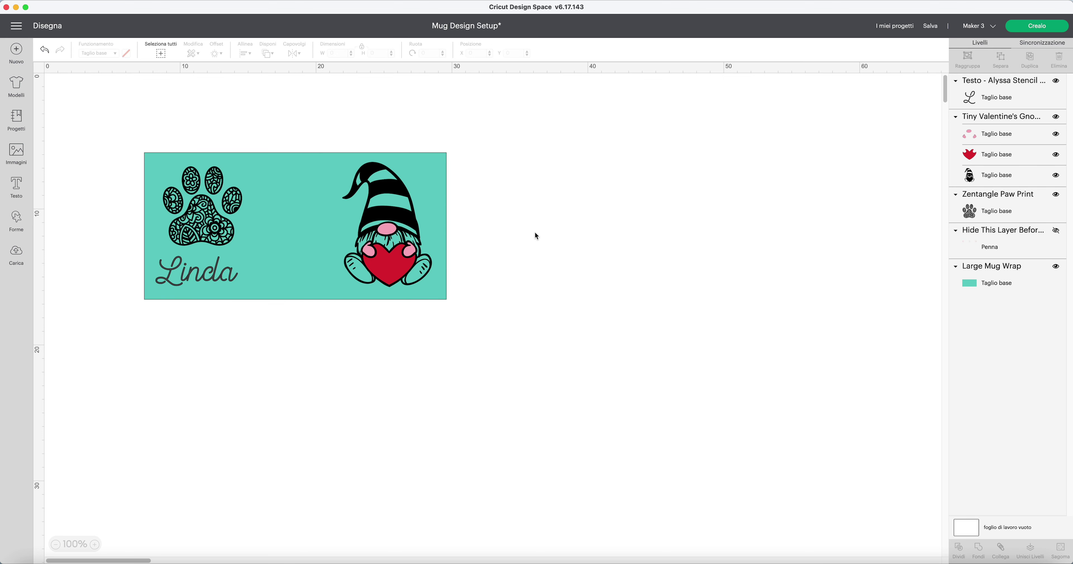
# Step: Change the colour of the large mug wrap rectangle to white
pyautogui.click(350, 180)
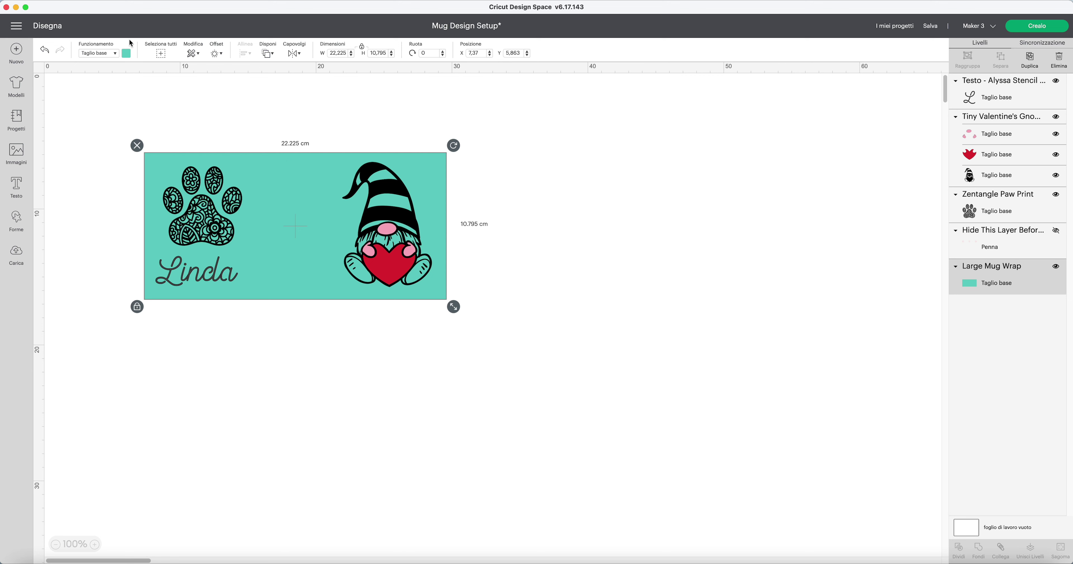
pyautogui.click(126, 53)
pyautogui.click(136, 143)
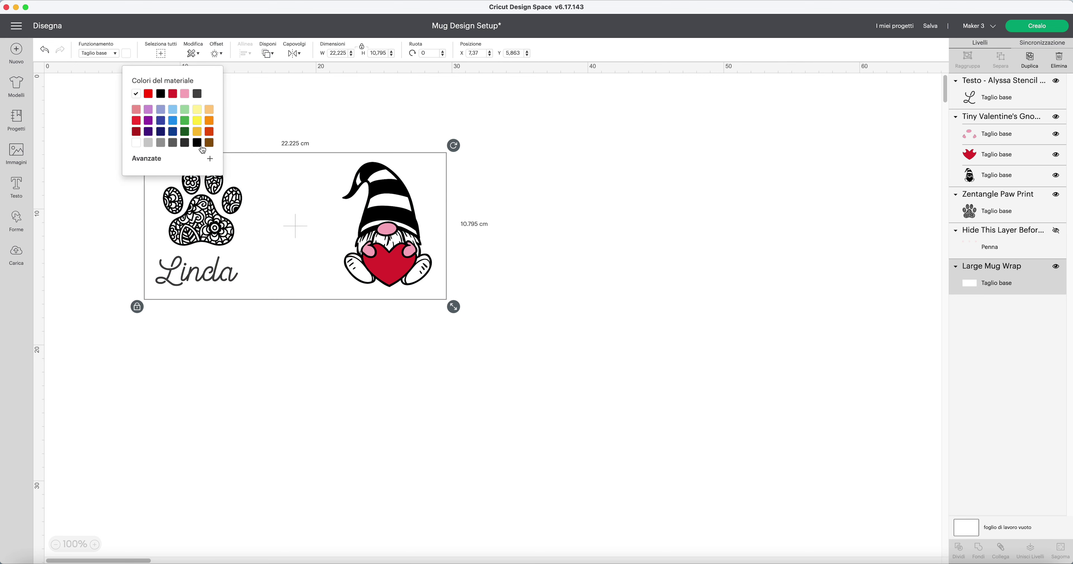
pyautogui.click(523, 211)
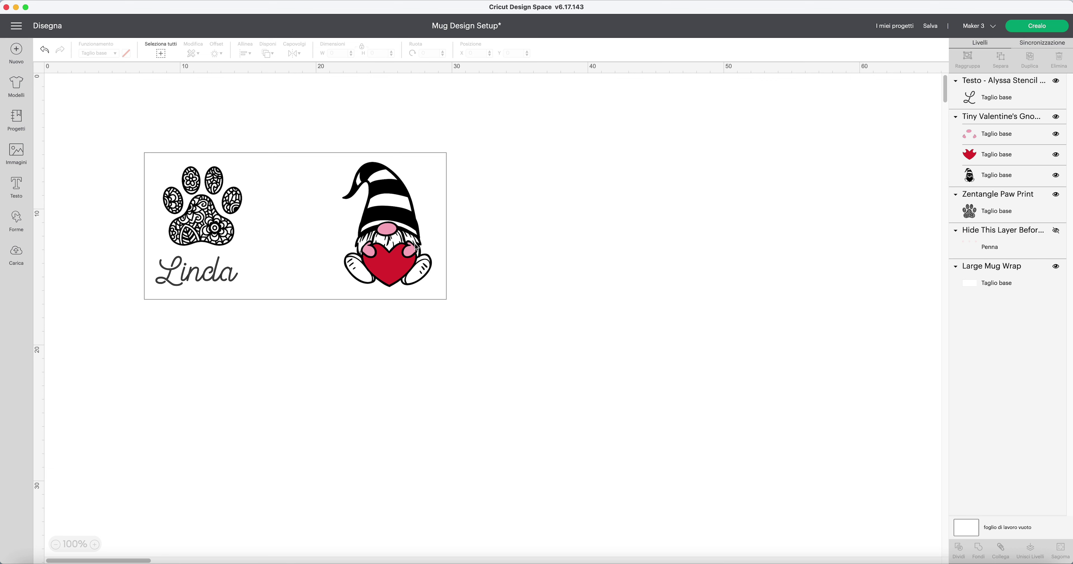
# Step: Try a 0.1 cm offset around the white mug wrap rectangle
pyautogui.click(446, 159)
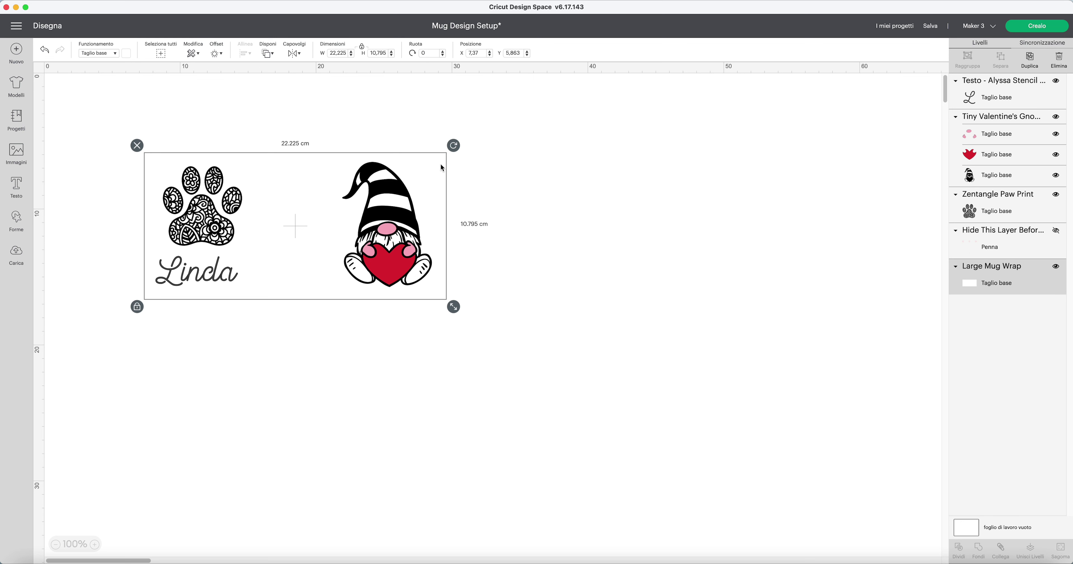
pyautogui.click(216, 54)
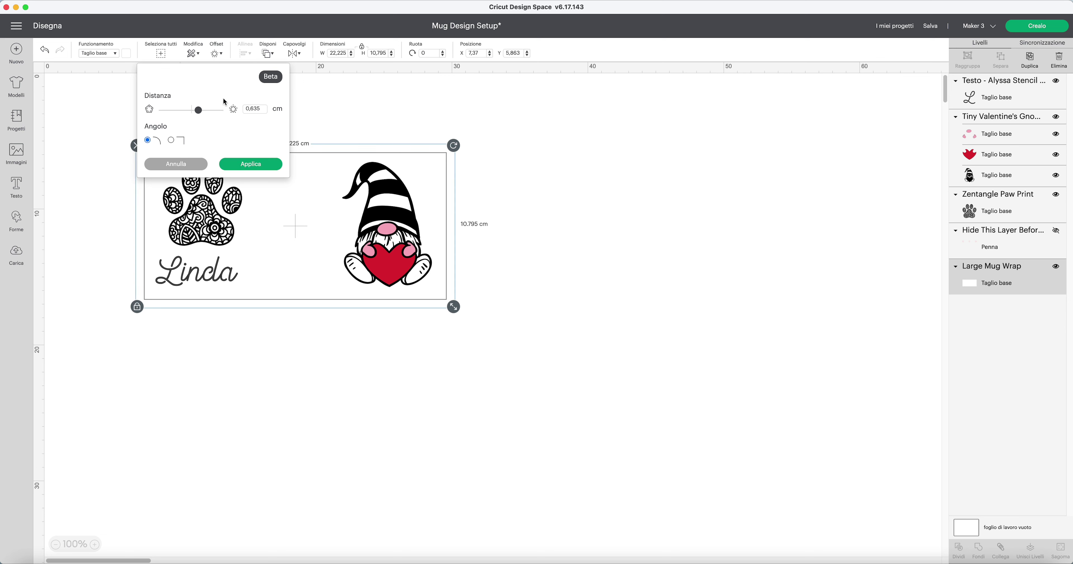
pyautogui.click(261, 110)
pyautogui.write('0,1')
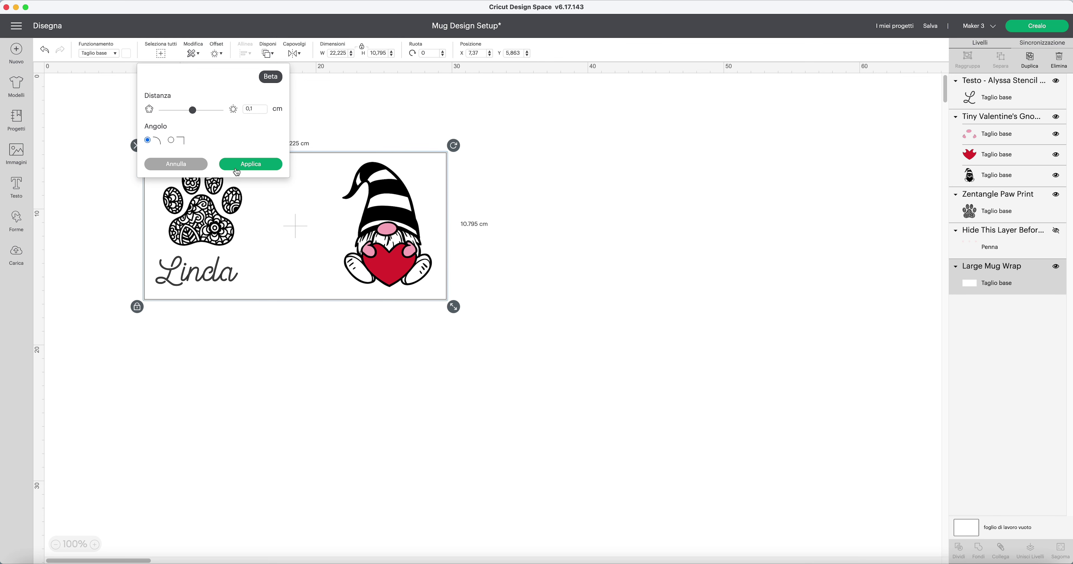
pyautogui.click(517, 215)
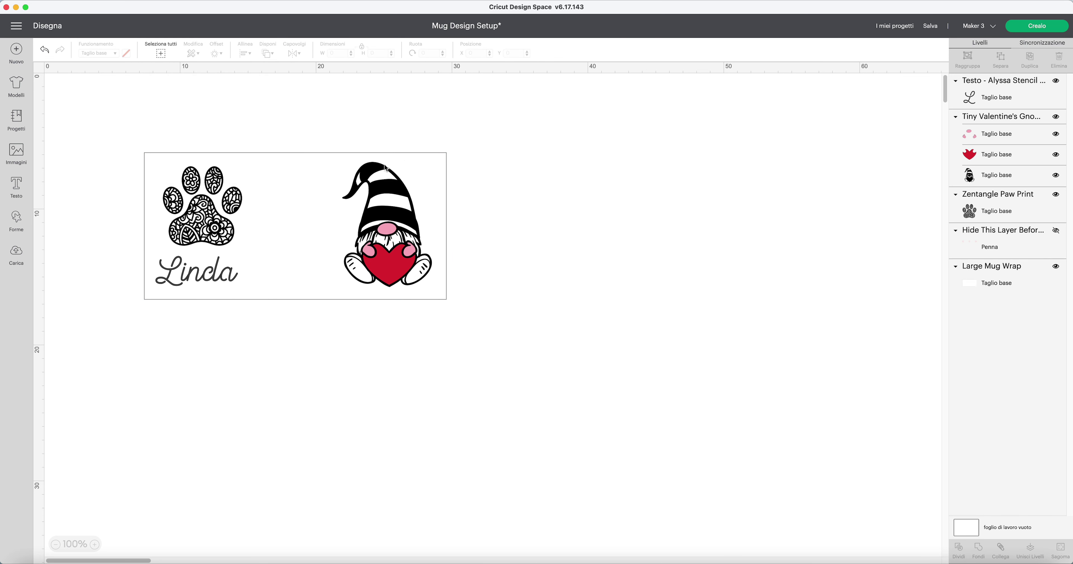
# Step: Flatten the mug wrap, images and text into one print-then-cut design and continue through the mat preparation
pyautogui.moveTo(112, 116); pyautogui.dragTo(470, 337)
pyautogui.click(1031, 549)
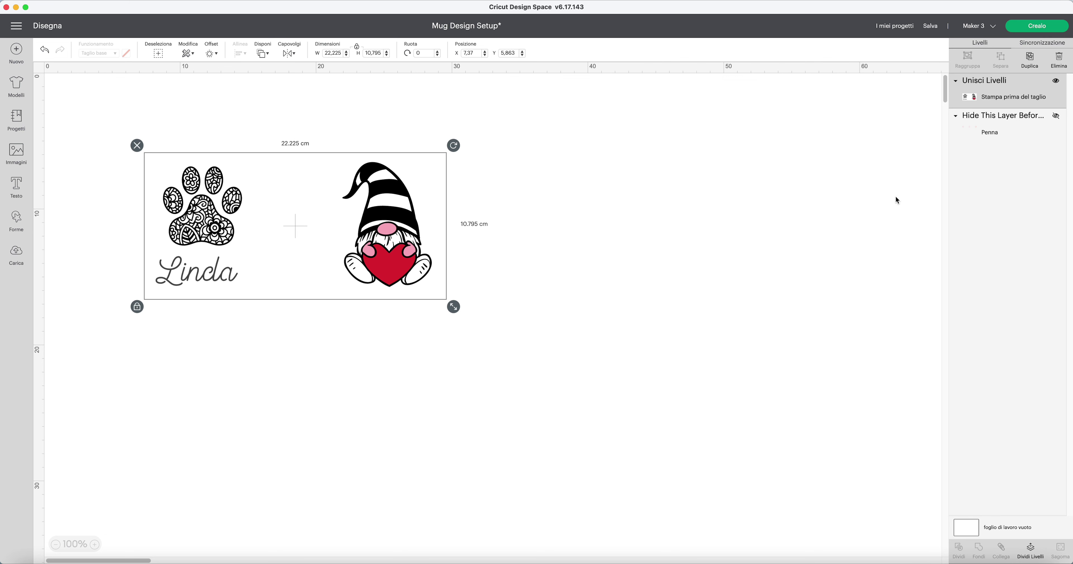
pyautogui.click(1034, 27)
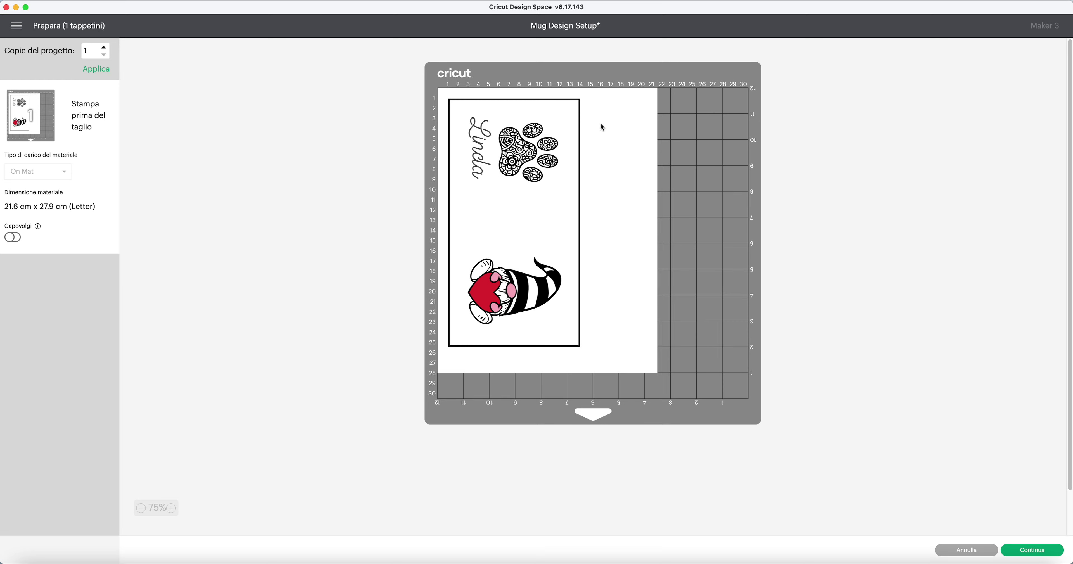
pyautogui.click(1053, 550)
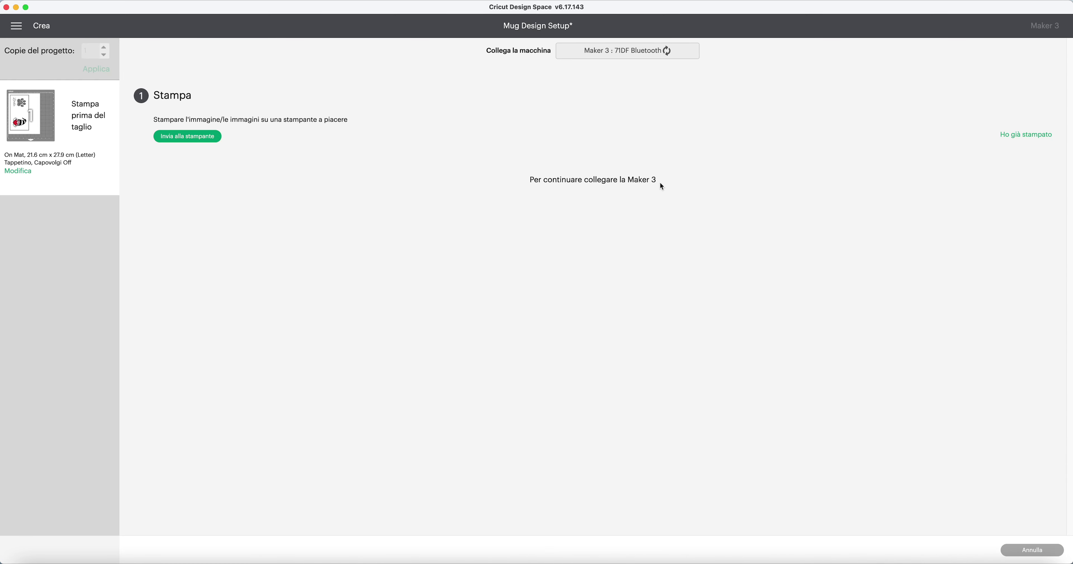
# Step: Set up printing without the bleed and with the system dialog, and bring the system print dialog into view
pyautogui.click(197, 137)
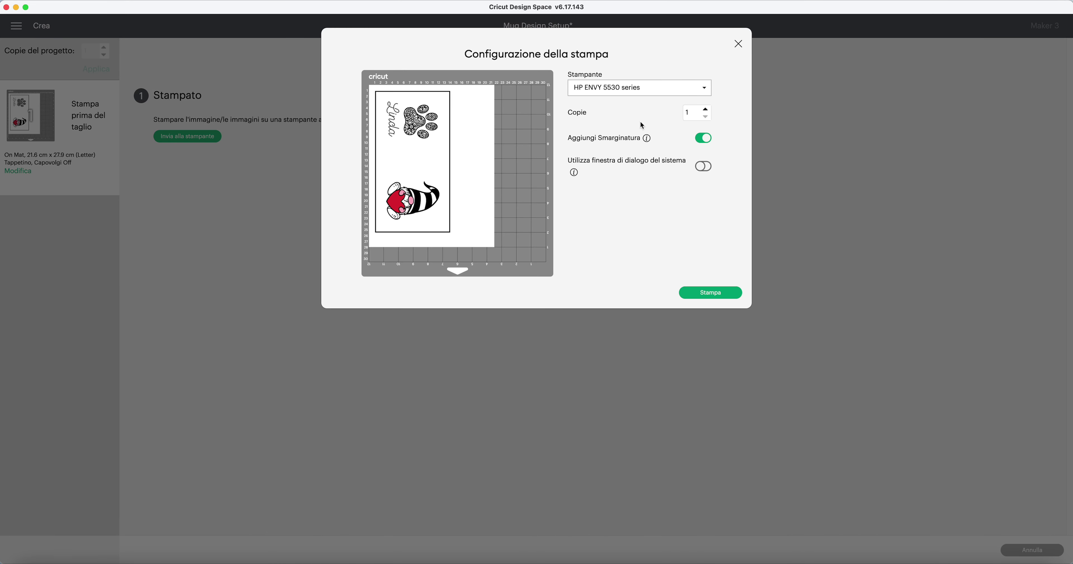
pyautogui.click(704, 140)
pyautogui.click(701, 167)
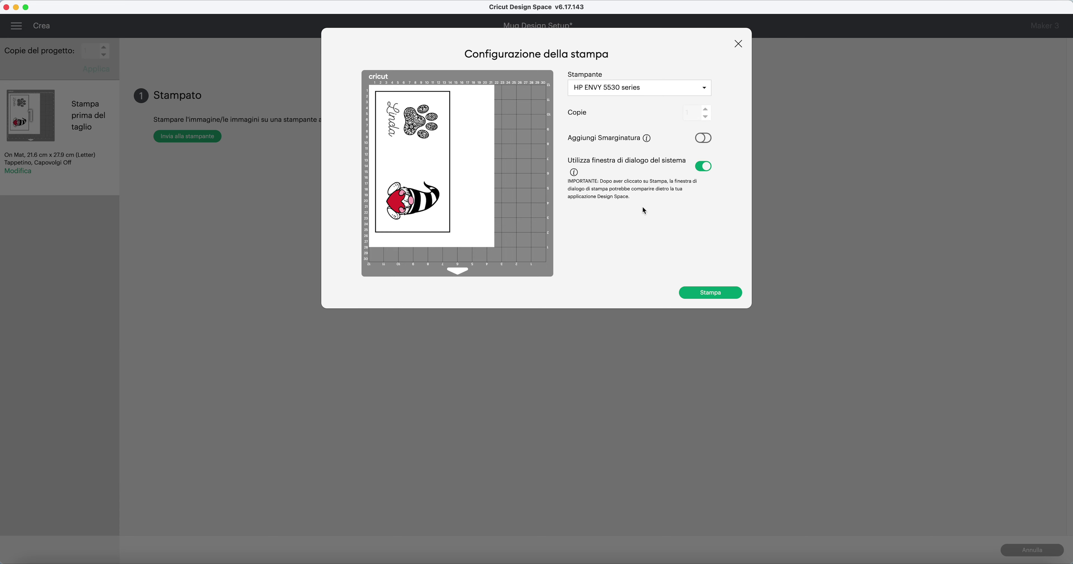
pyautogui.click(707, 296)
pyautogui.moveTo(757, 7); pyautogui.dragTo(755, 139)
pyautogui.click(681, 99)
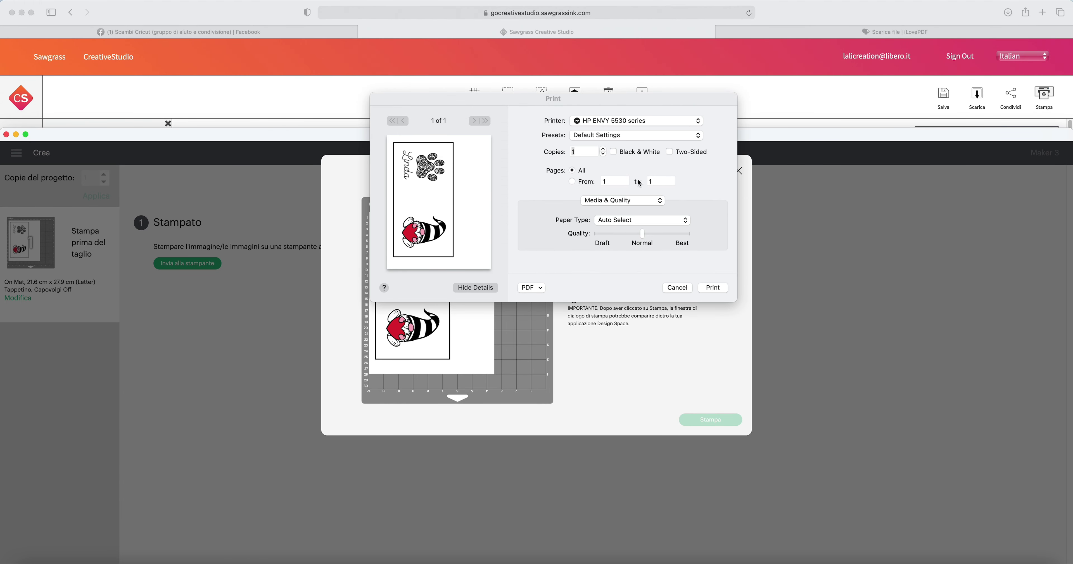
# Step: View the PDF output options and the list of available printers
pyautogui.click(531, 287)
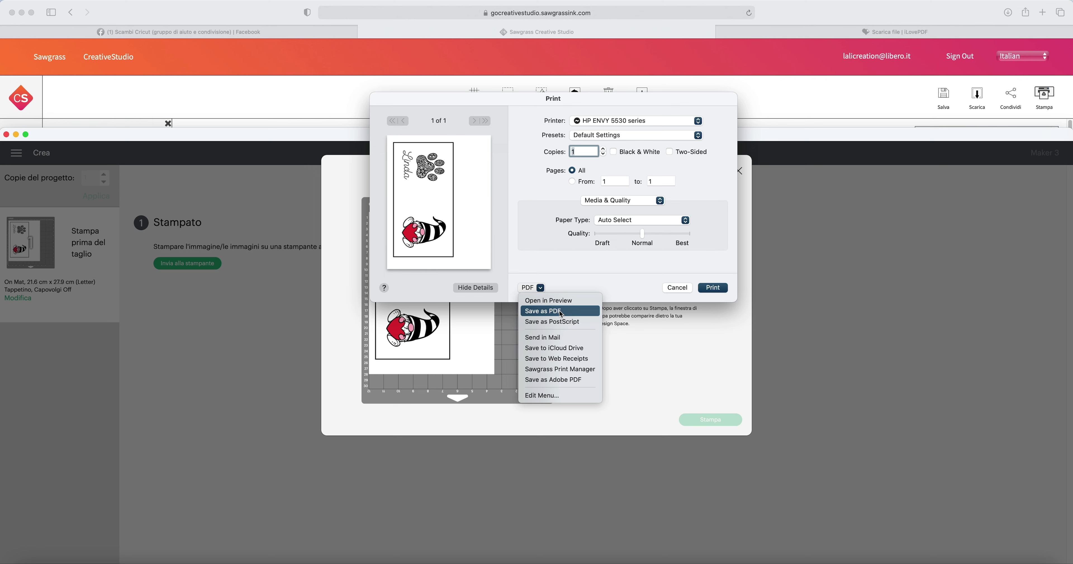
pyautogui.click(644, 125)
pyautogui.click(640, 122)
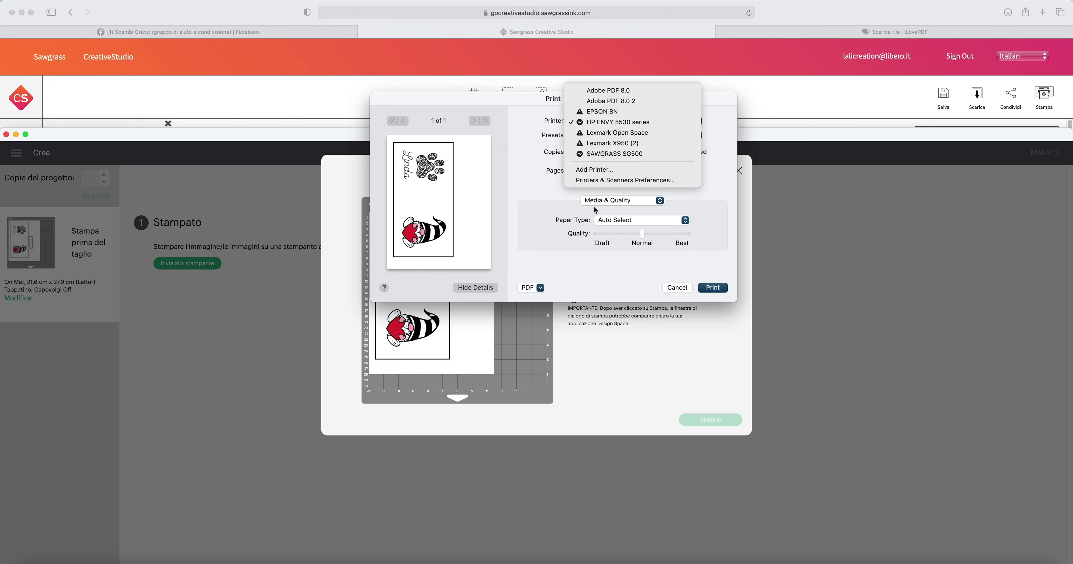
# Step: Save the print output as a PDF named "tazza gnomo" on the Desktop
pyautogui.click(541, 287)
pyautogui.click(540, 287)
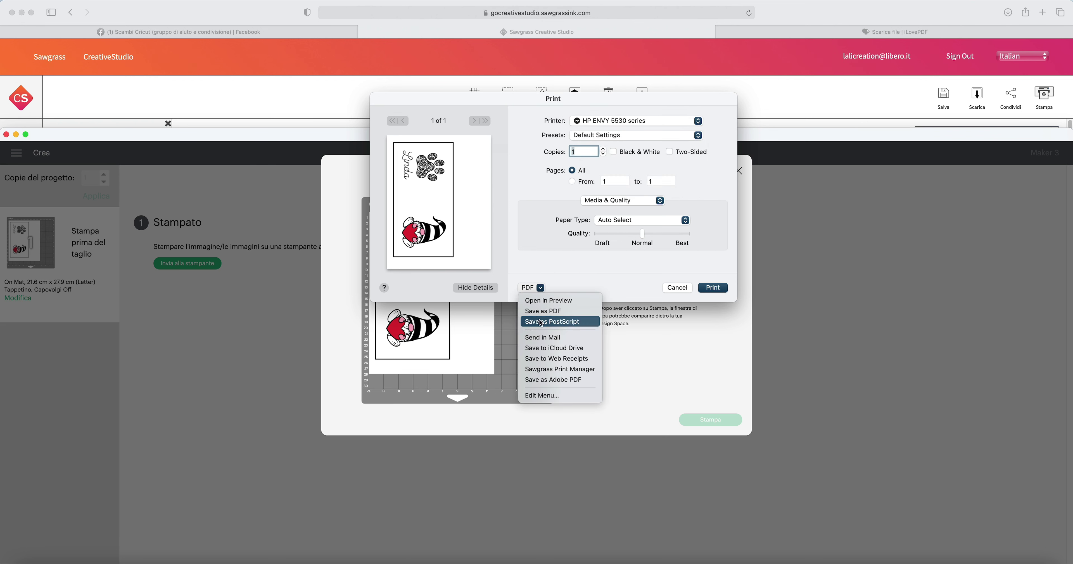
pyautogui.click(542, 313)
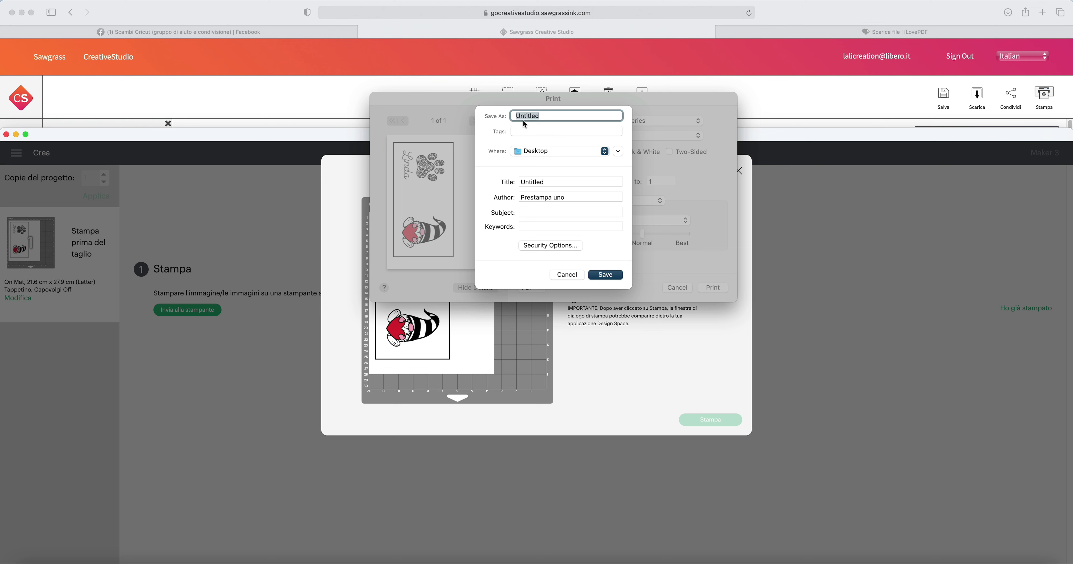
pyautogui.write('tazza gnomo')
pyautogui.click(574, 150)
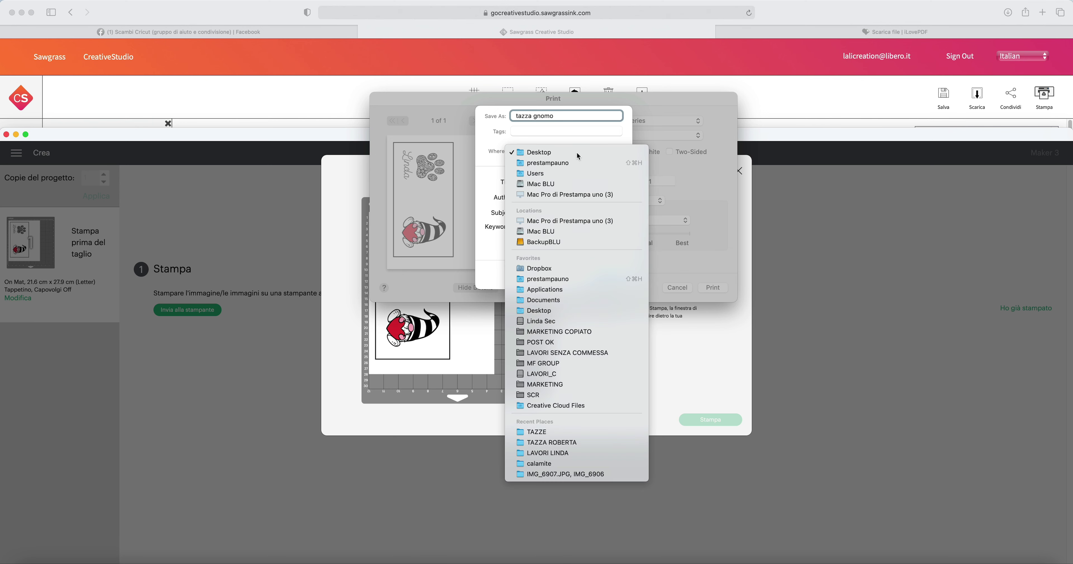
pyautogui.click(573, 151)
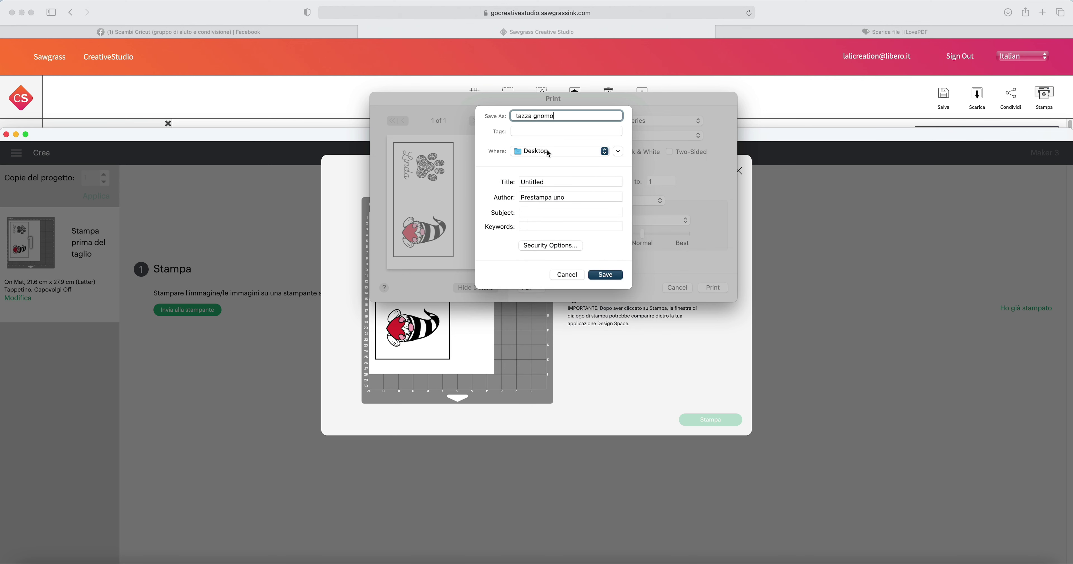
pyautogui.click(606, 274)
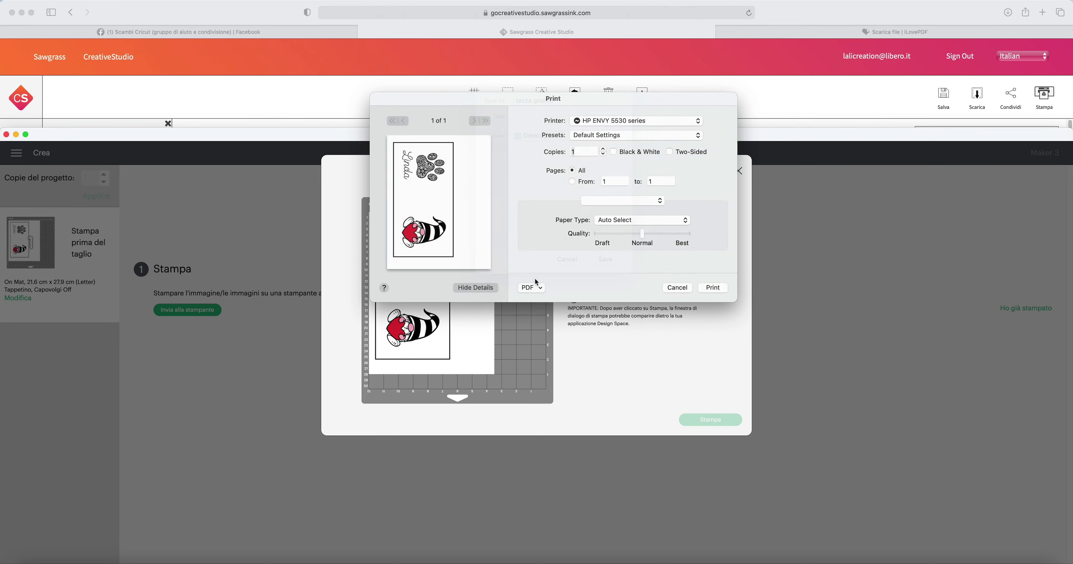
# Step: Switch to Safari and open iLovePDF's PDF to JPG converter from the site's tool overview
pyautogui.moveTo(625, 144); pyautogui.dragTo(620, 7)
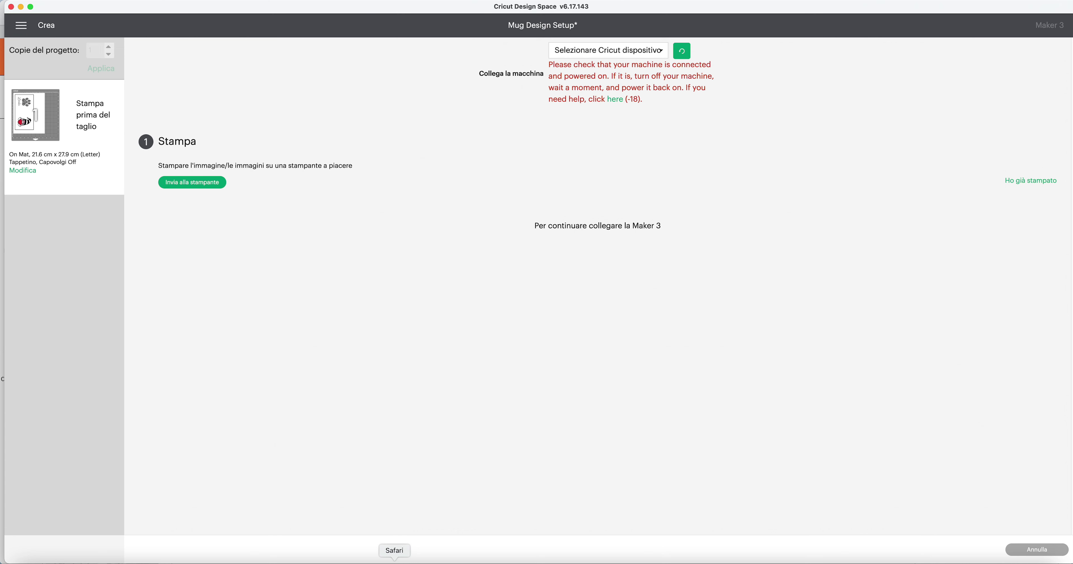
pyautogui.click(395, 561)
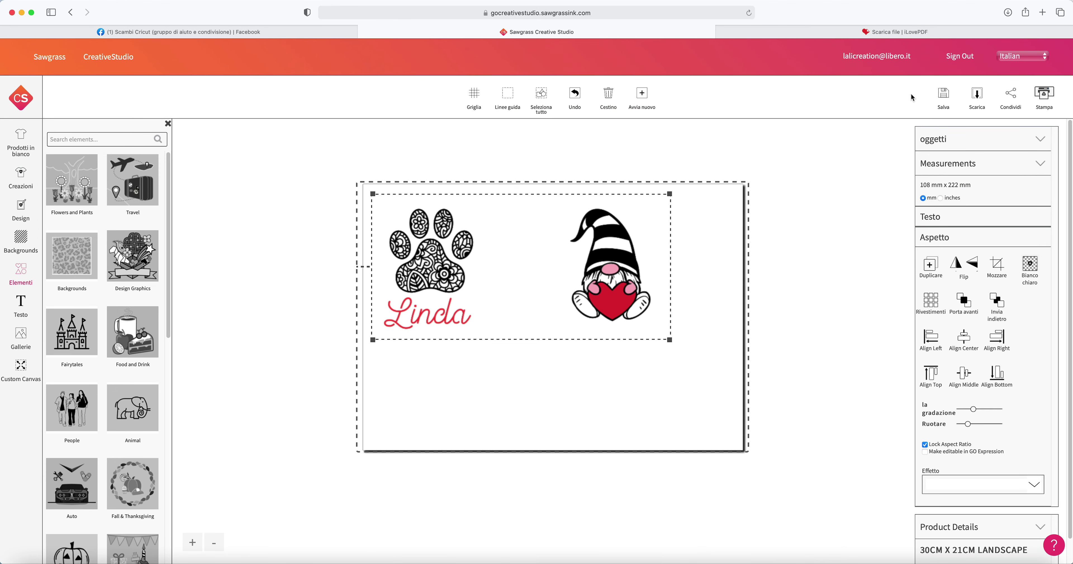
pyautogui.click(862, 32)
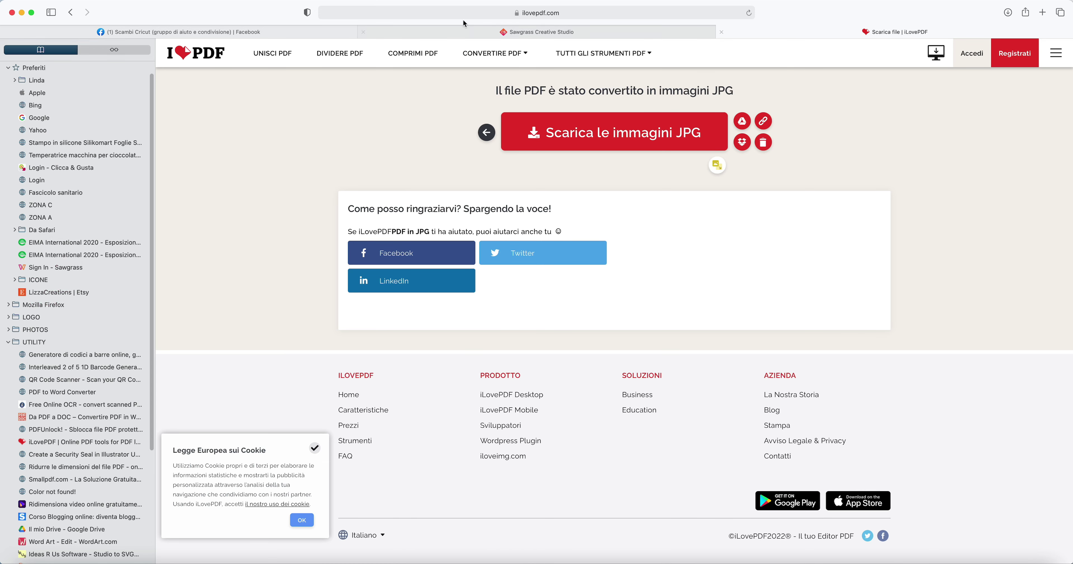
pyautogui.moveTo(155, 138); pyautogui.dragTo(6, 138)
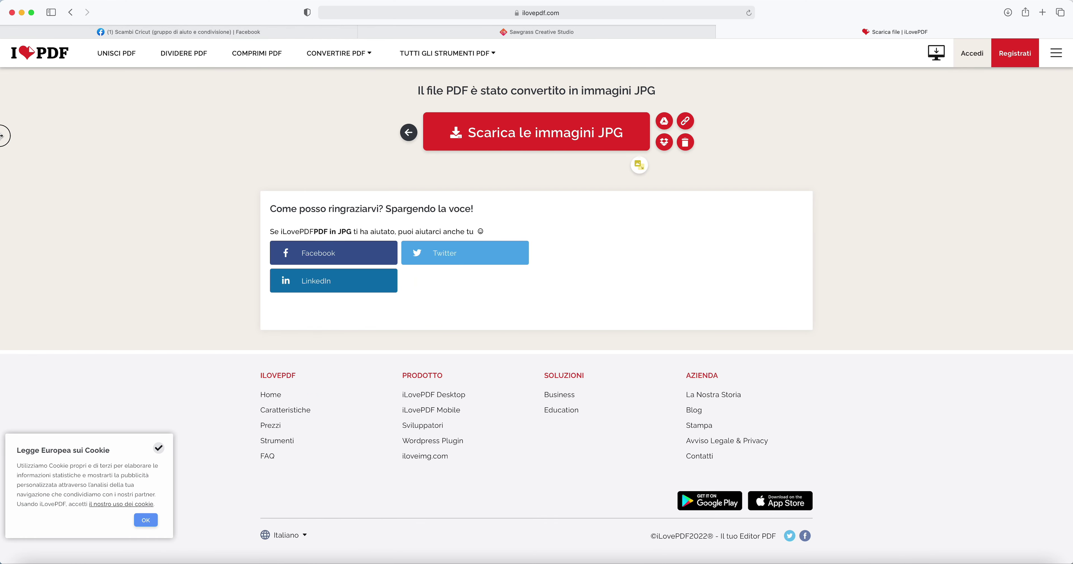
pyautogui.click(71, 12)
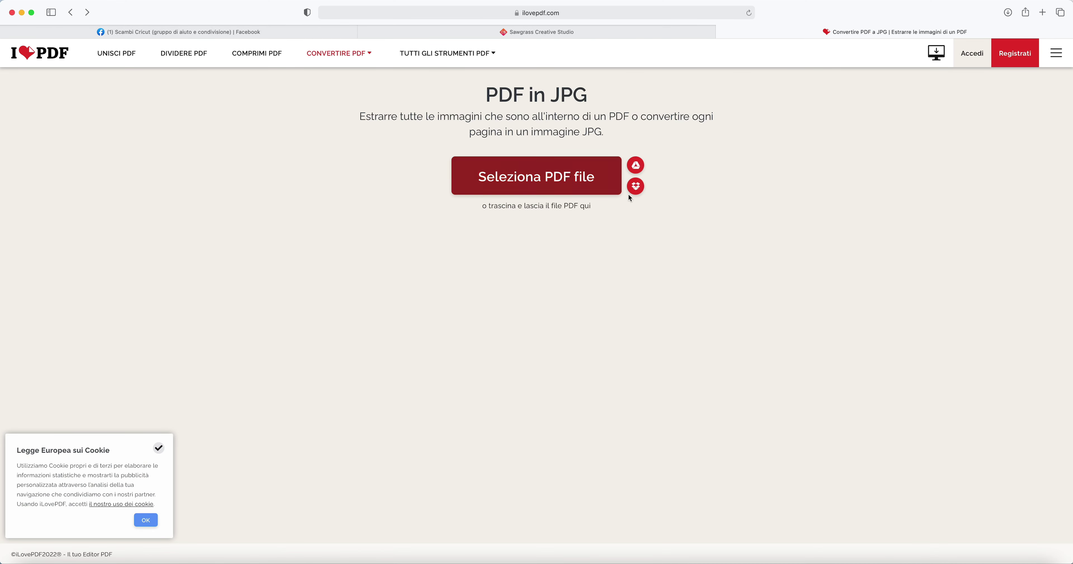
pyautogui.click(71, 12)
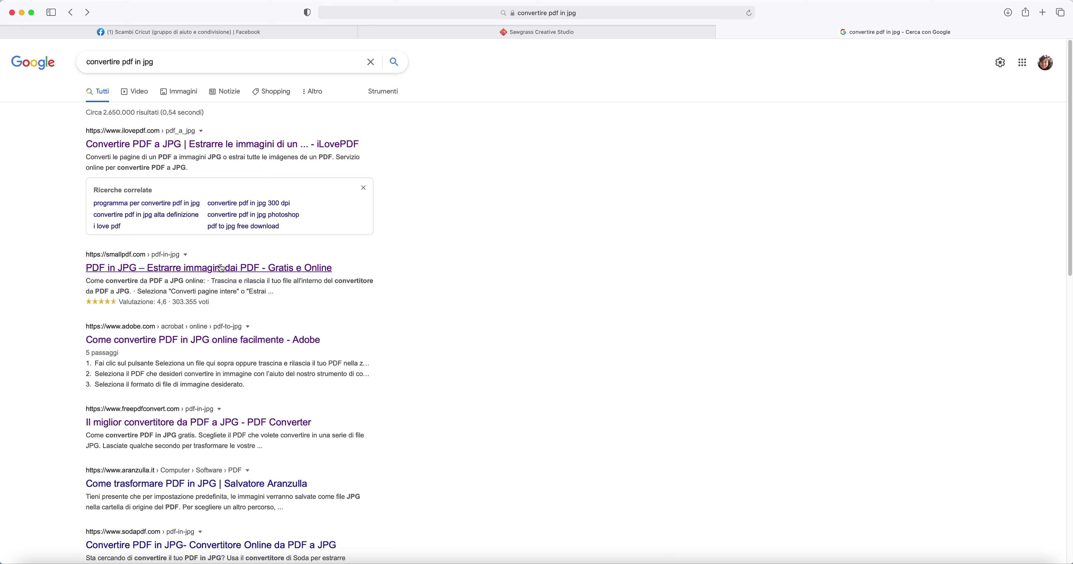
pyautogui.click(221, 143)
pyautogui.click(49, 55)
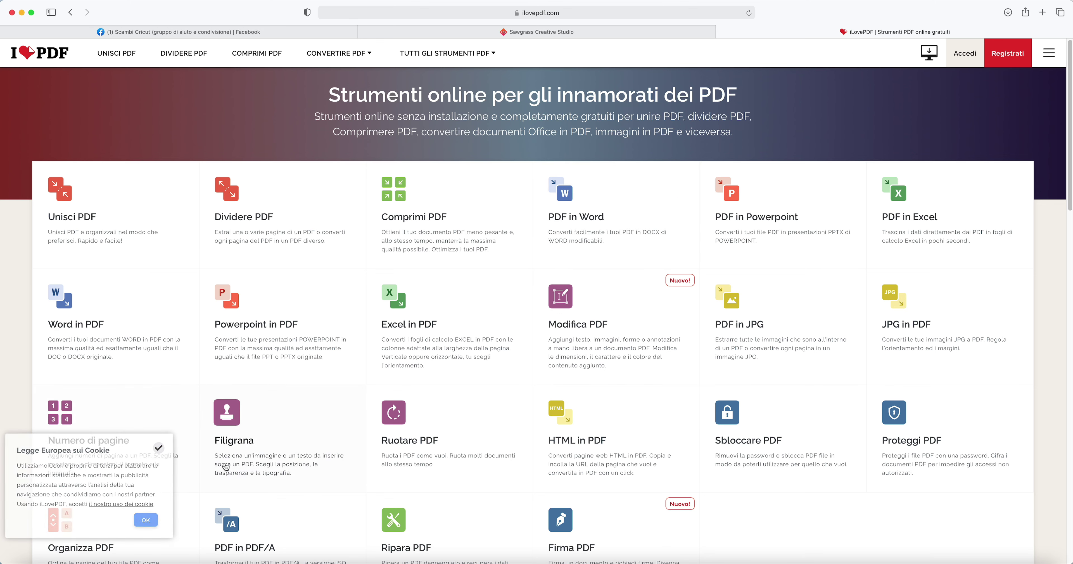
pyautogui.click(811, 340)
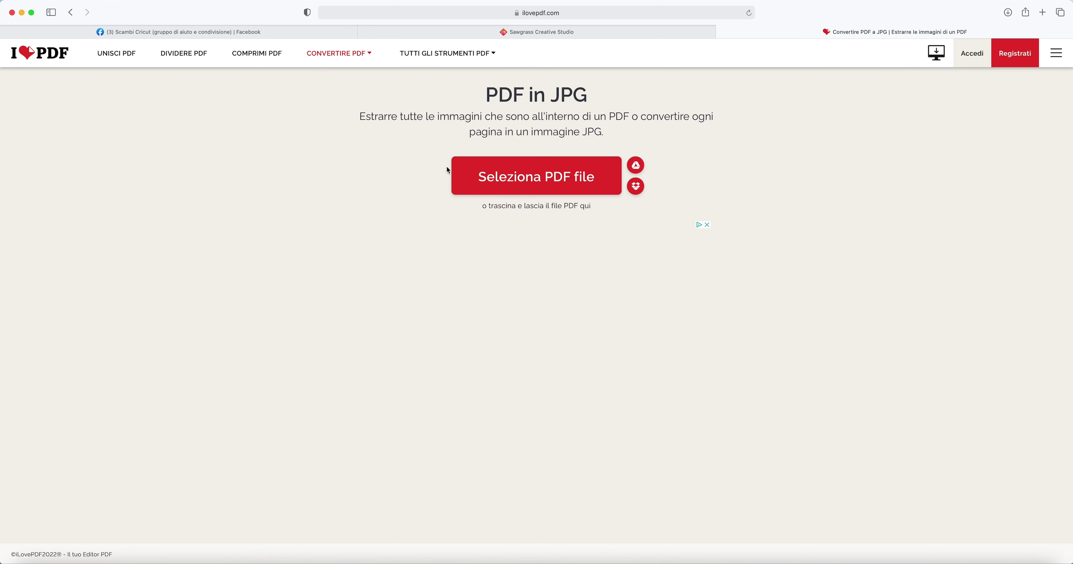
# Step: Load the "tazza gnomo" PDF from the Desktop and convert its page to JPG
pyautogui.click(563, 187)
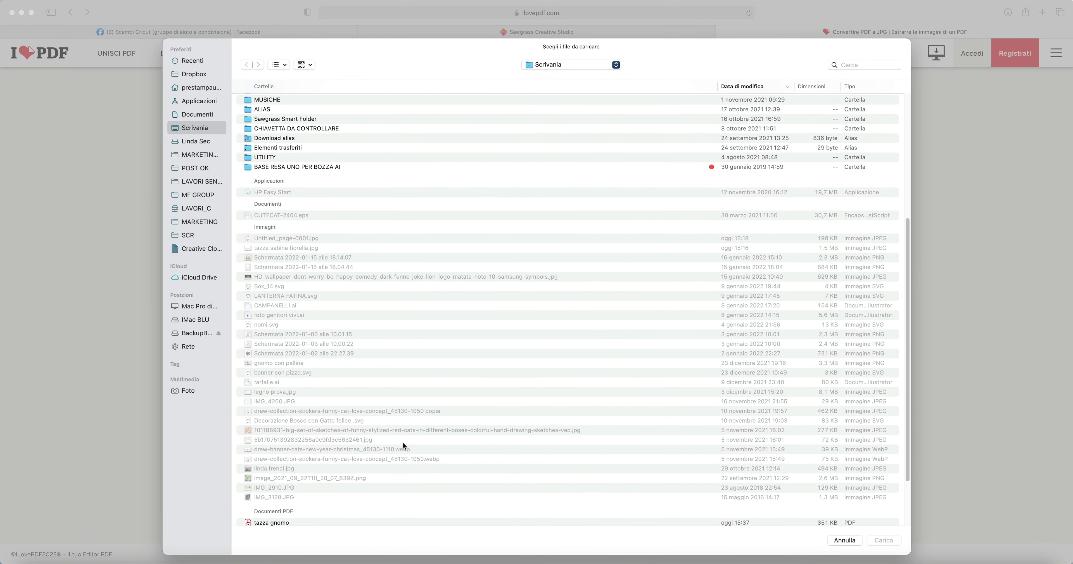
pyautogui.scroll(-5, 316, 509)
pyautogui.doubleClick(275, 440)
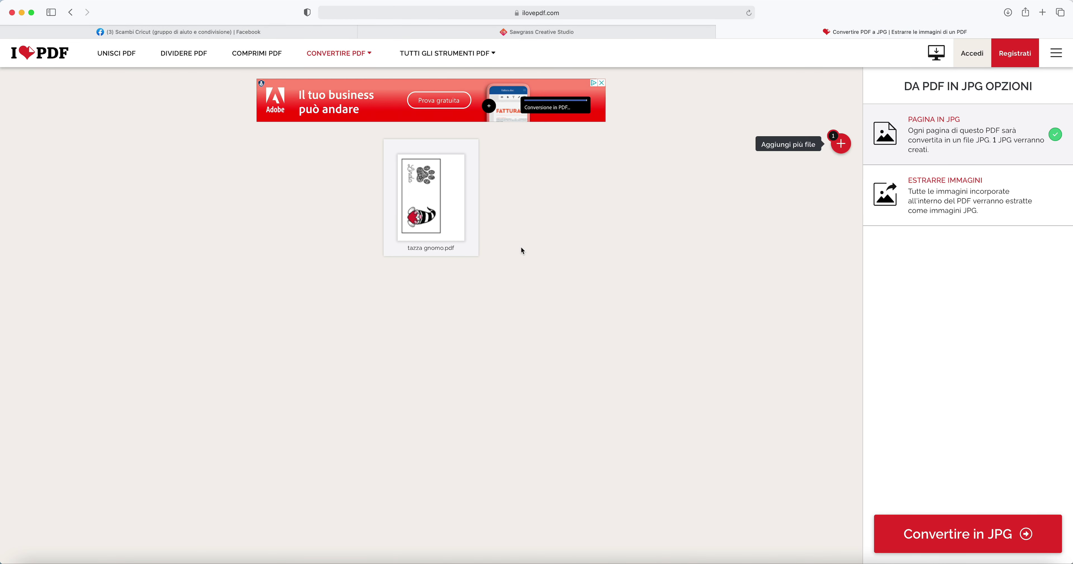
pyautogui.click(983, 532)
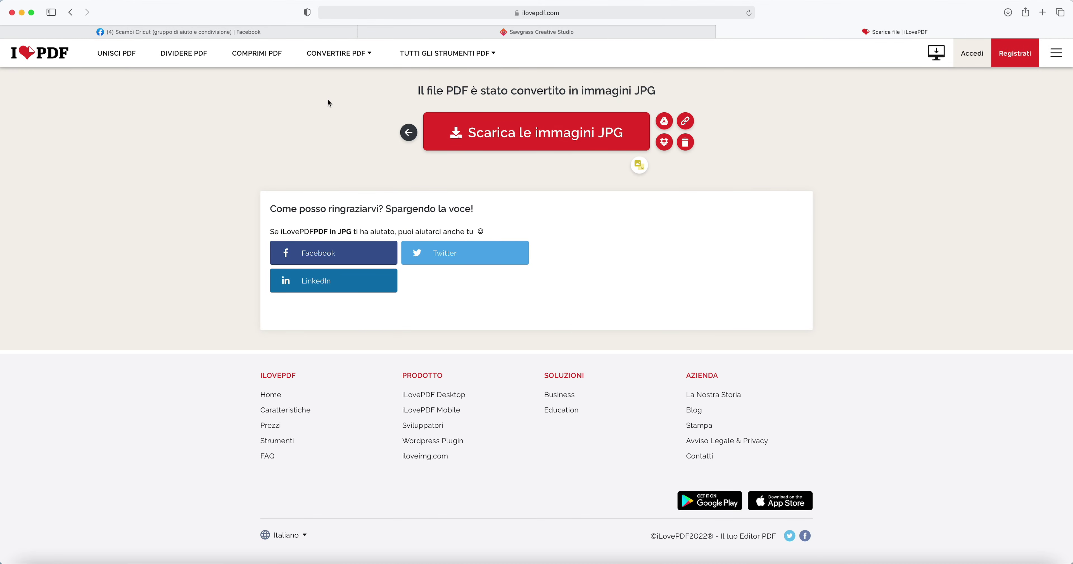
# Step: Search Google for "ritagliare jpg" and open iLoveIMG's JPG cropping tool
pyautogui.click(71, 12)
pyautogui.click(71, 12)
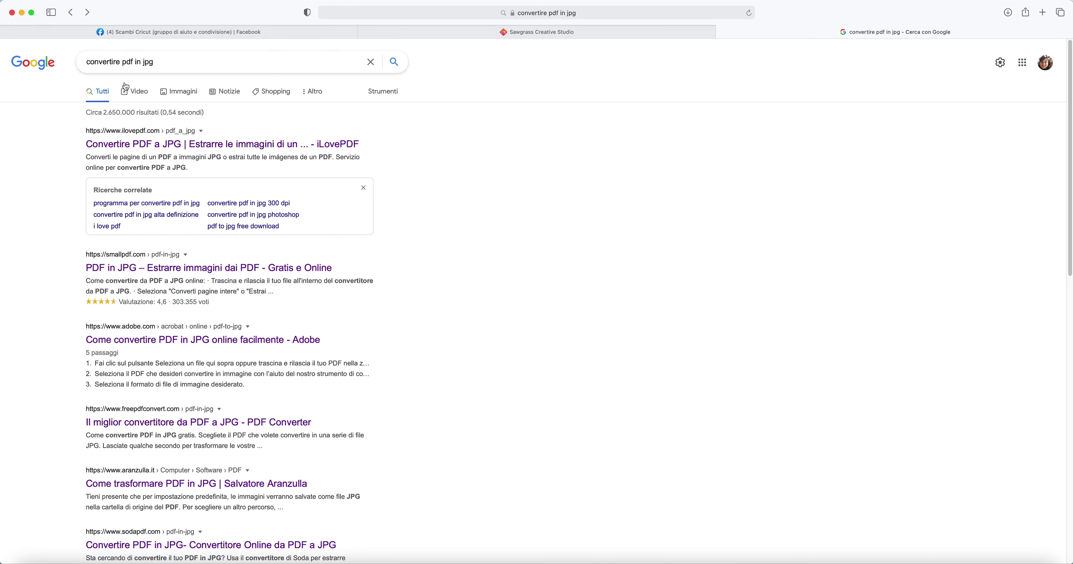
pyautogui.tripleClick(157, 65)
pyautogui.write('ritagliare')
pyautogui.write(' cric')
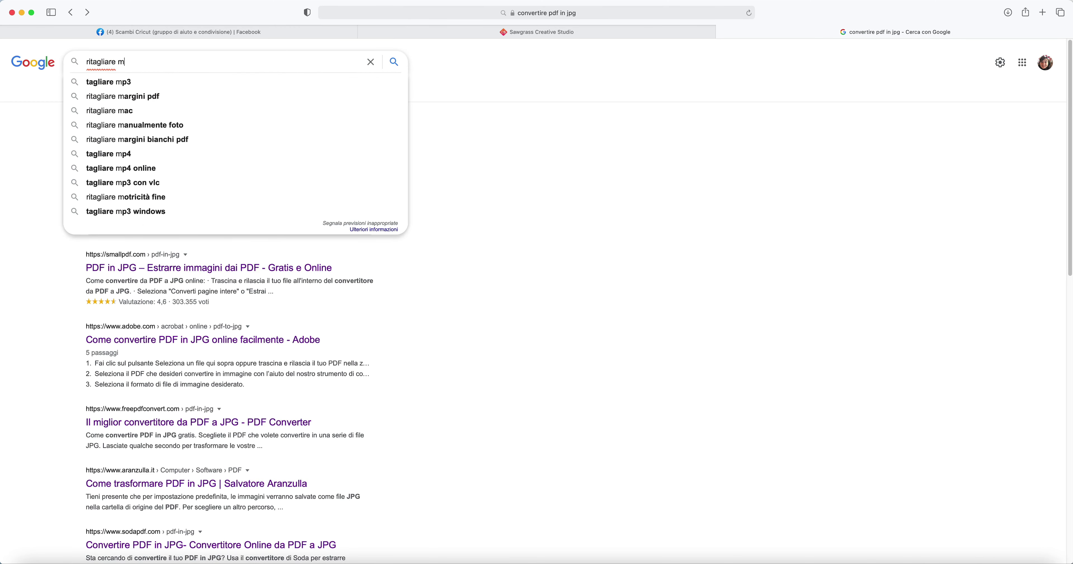
pyautogui.press('BackSpace')
pyautogui.press('BackSpace')
pyautogui.press('BackSpace')
pyautogui.press('BackSpace')
pyautogui.press('BackSpace')
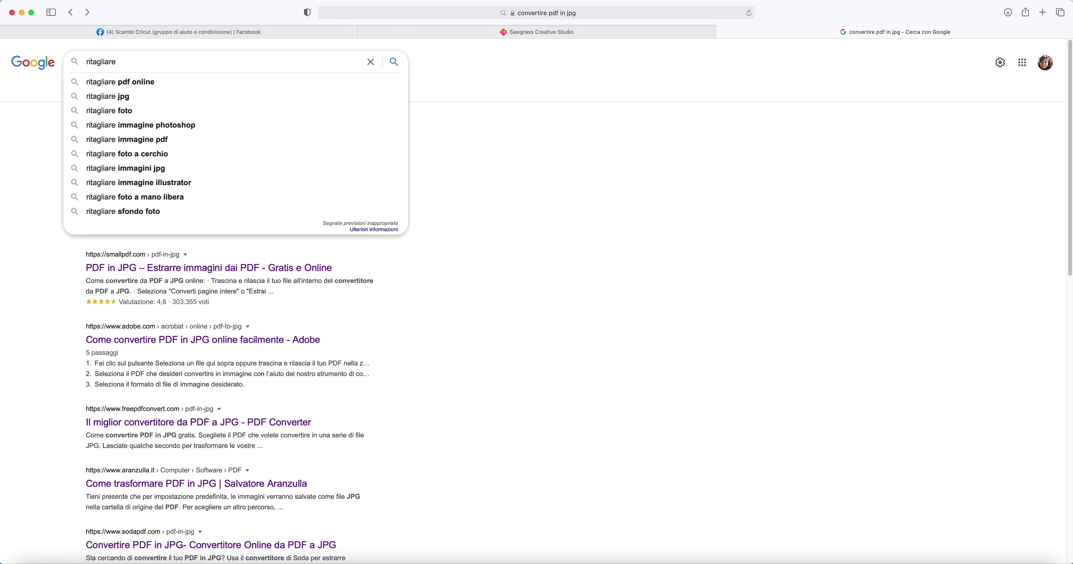
pyautogui.click(153, 100)
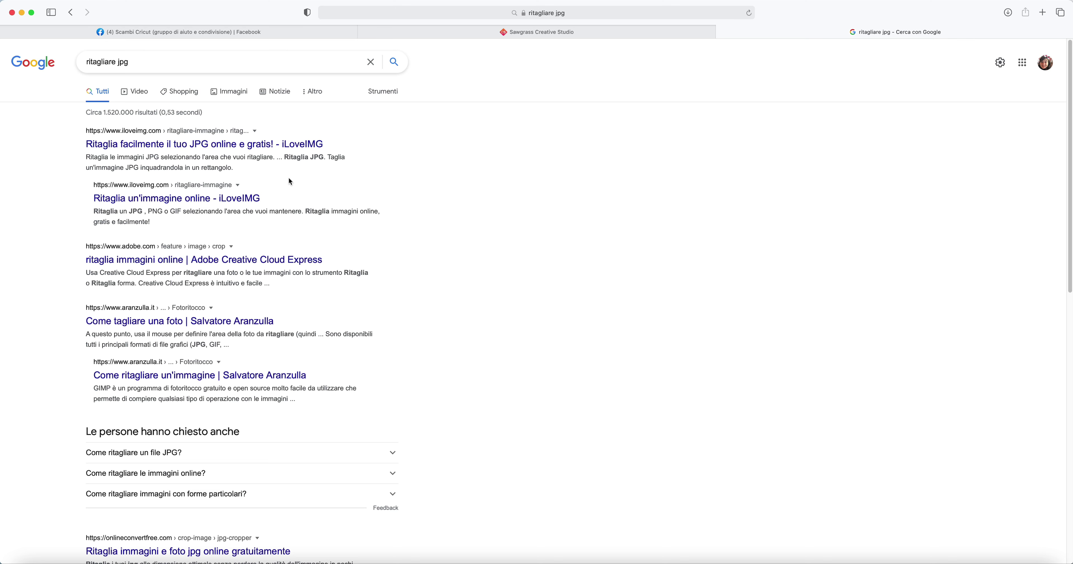
pyautogui.click(233, 143)
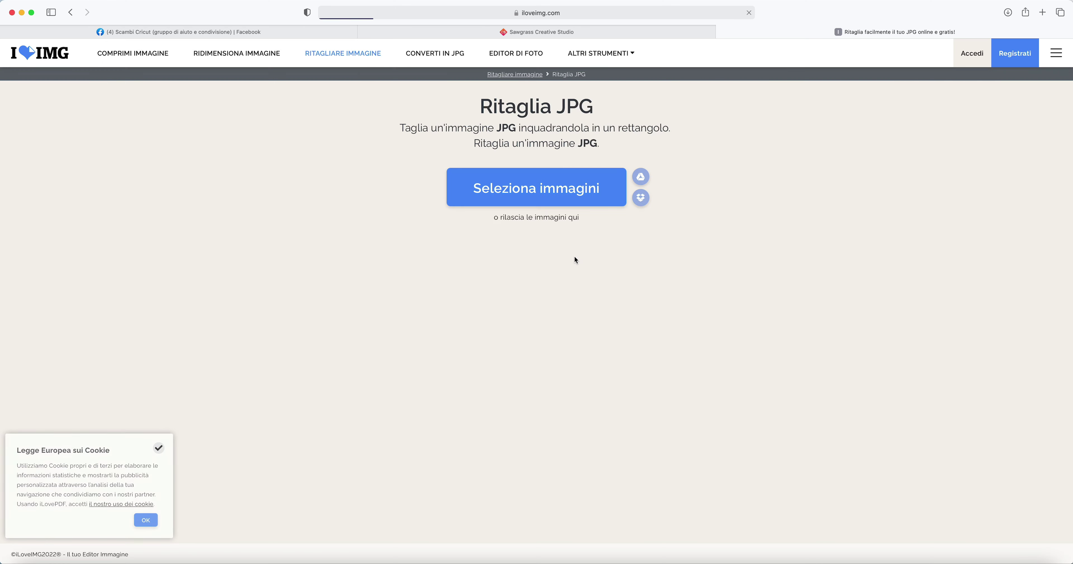
# Step: Load tazza gnomo_page-0001.jpg from the Desktop into the cropping tool
pyautogui.click(515, 195)
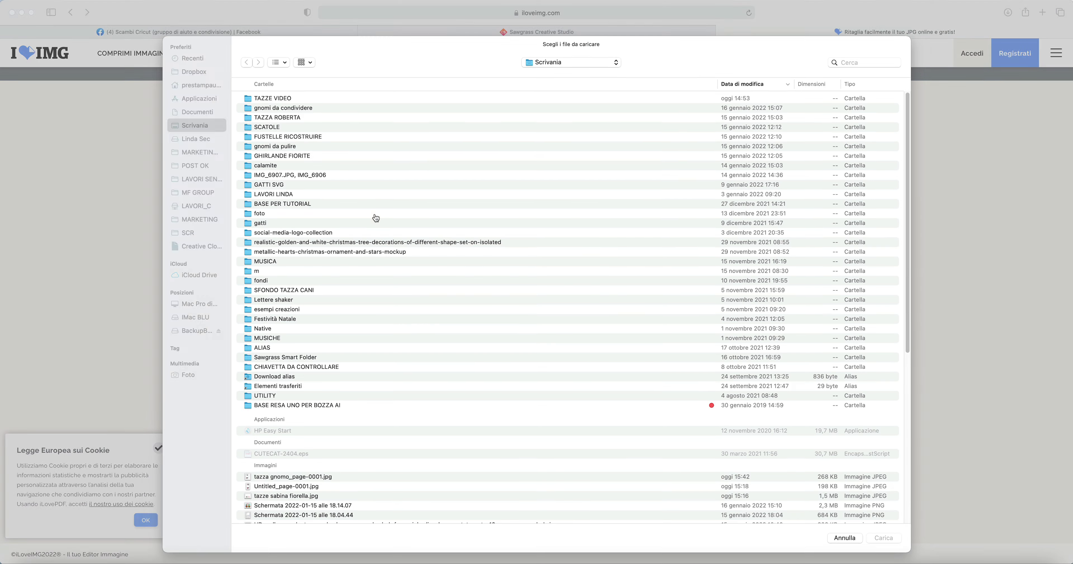
pyautogui.scroll(-10, 347, 414)
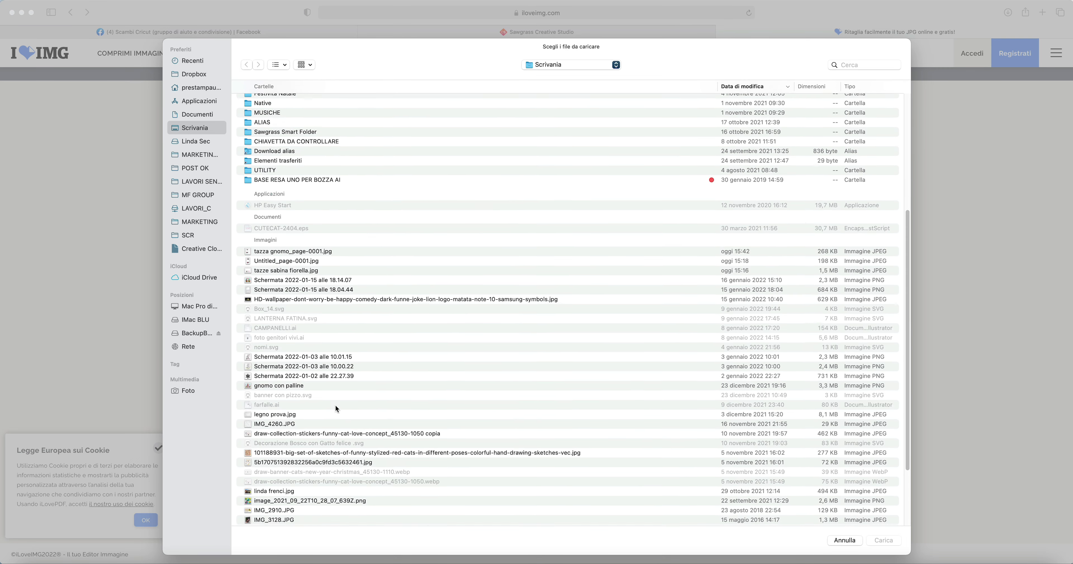
pyautogui.scroll(-3, 336, 408)
pyautogui.scroll(10, 331, 420)
pyautogui.scroll(-10, 330, 421)
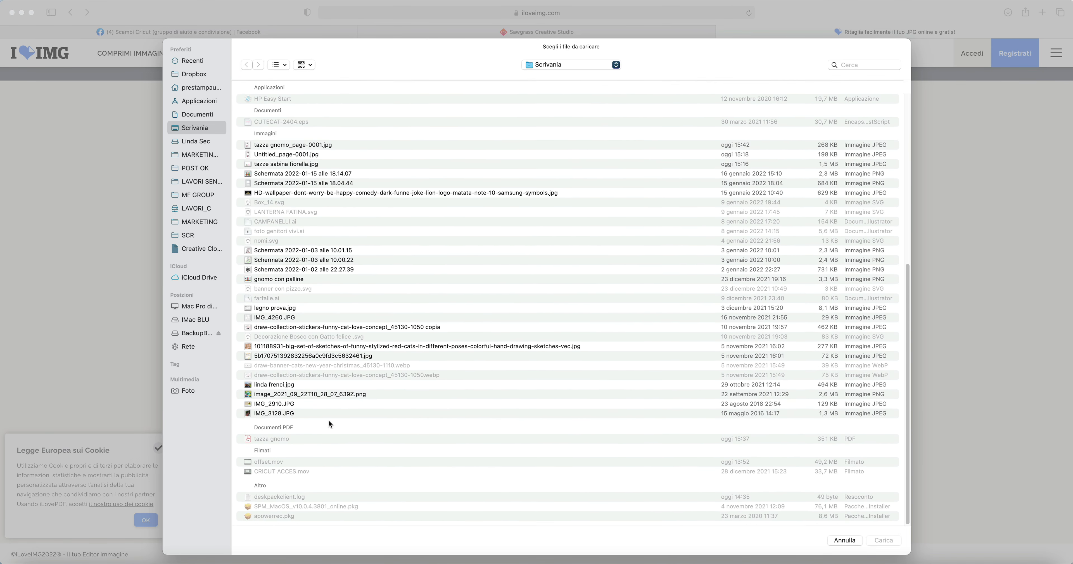
pyautogui.scroll(8, 330, 424)
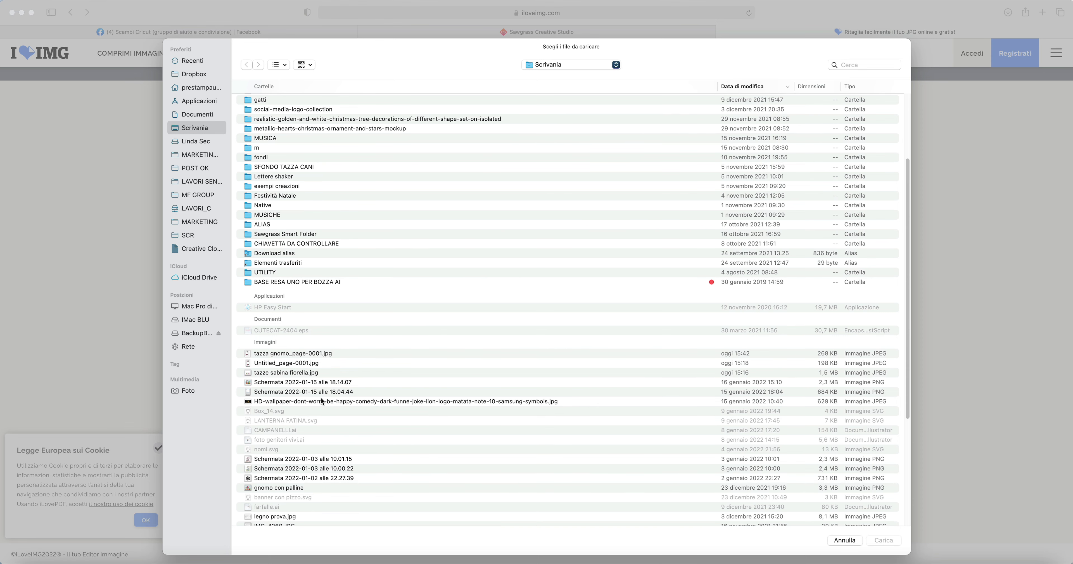
pyautogui.doubleClick(303, 354)
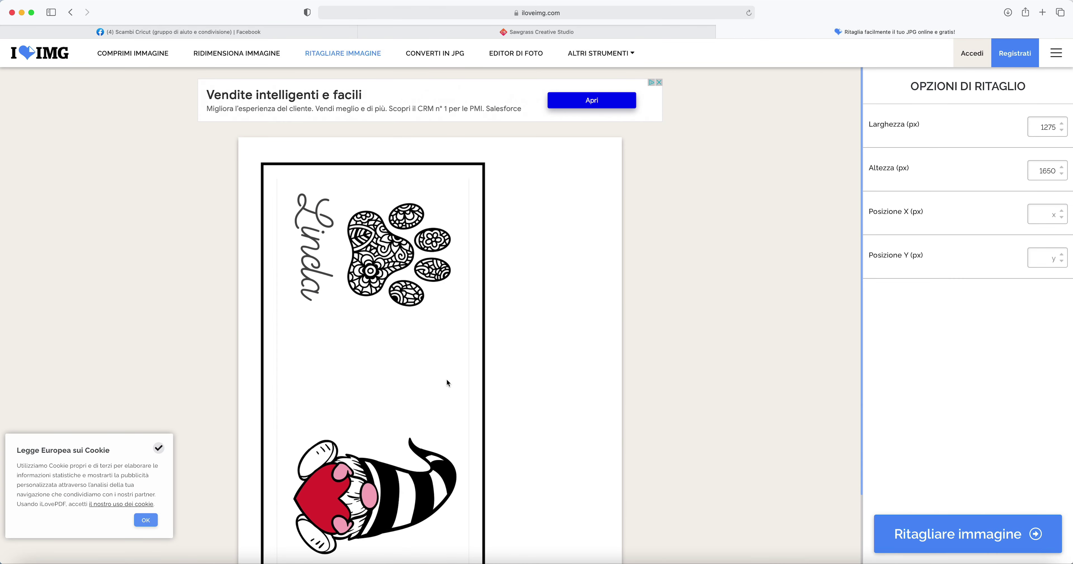
# Step: Crop the image inside its black frame to about 637 × 1317 px at X 127, Y 139, and download it, allowing the site's downloads
pyautogui.moveTo(321, 215); pyautogui.dragTo(328, 205)
pyautogui.scroll(-3, 534, 317)
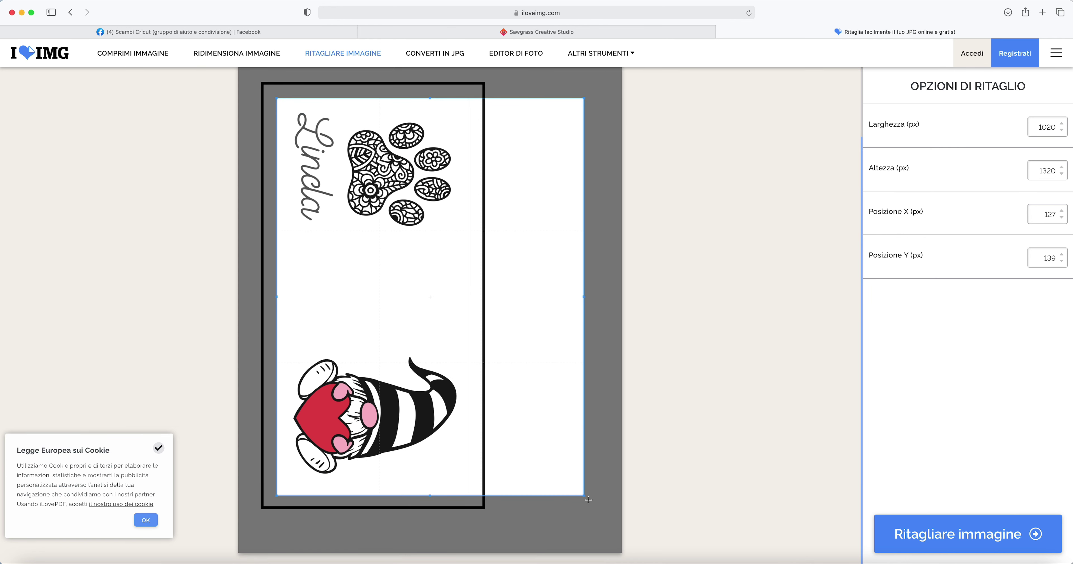
pyautogui.moveTo(586, 497); pyautogui.dragTo(469, 496)
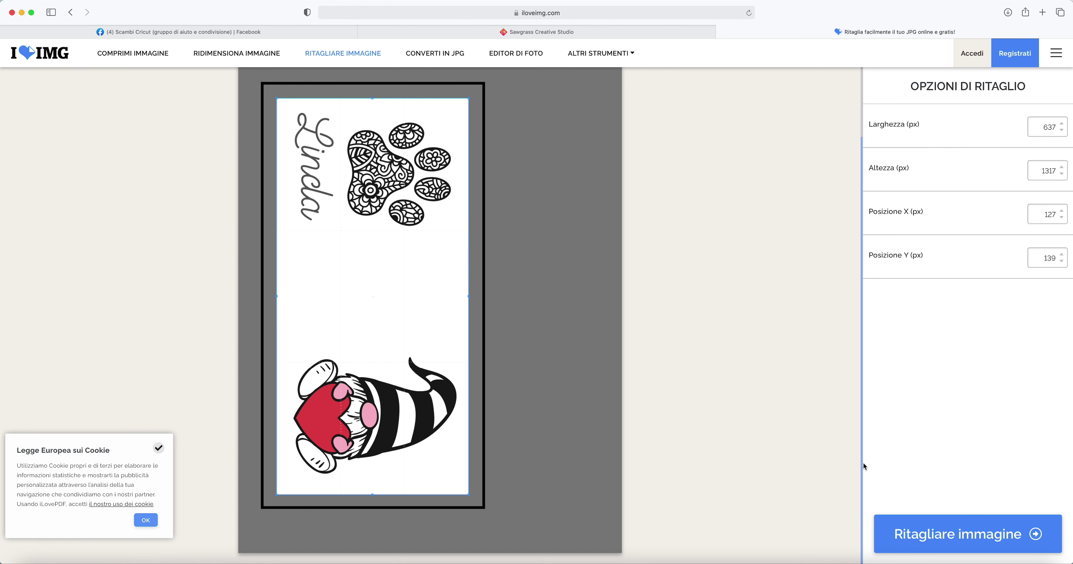
pyautogui.click(948, 534)
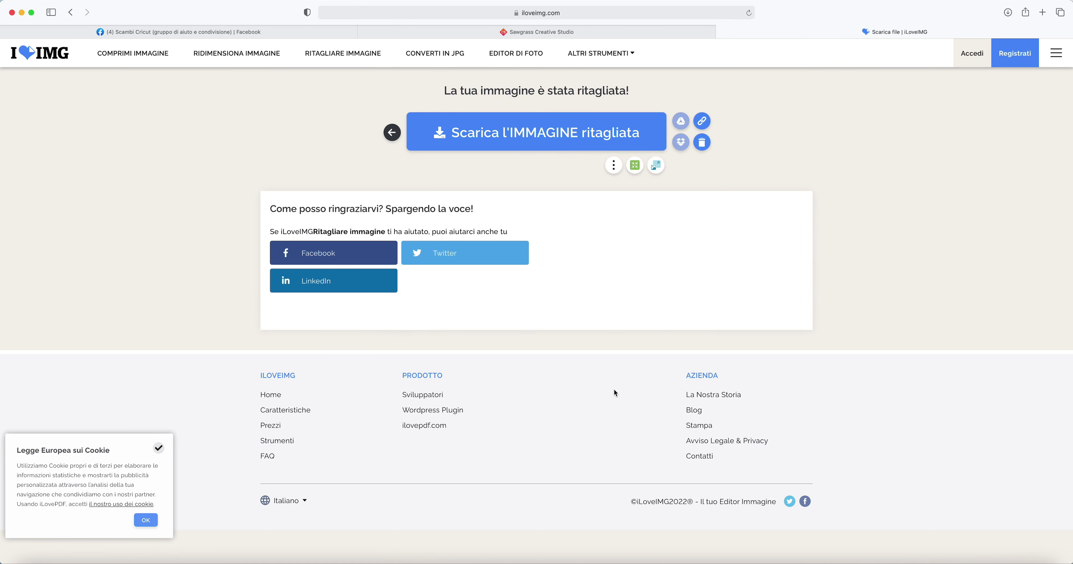
pyautogui.click(469, 143)
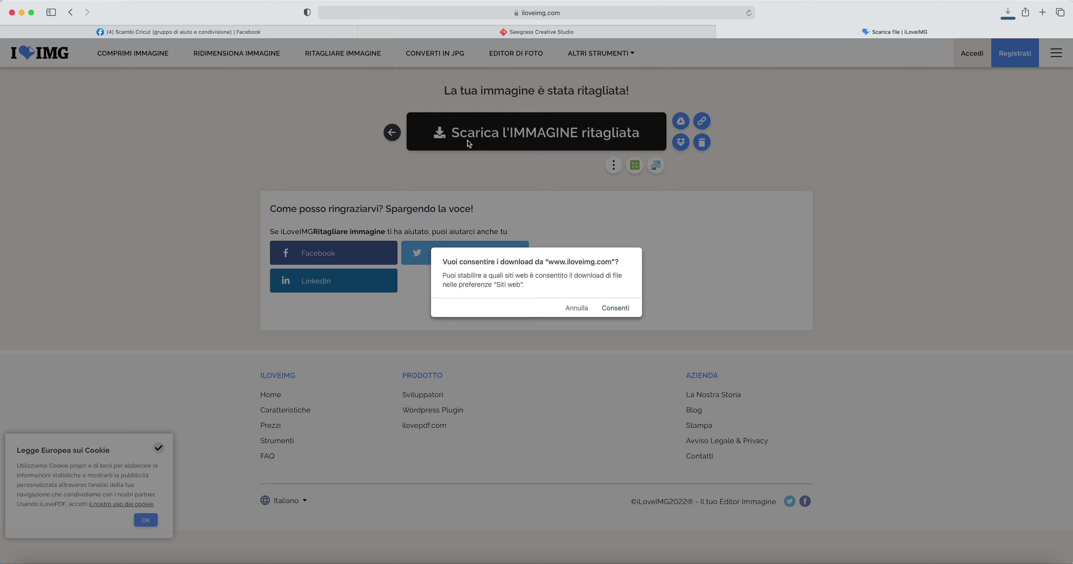
pyautogui.click(617, 309)
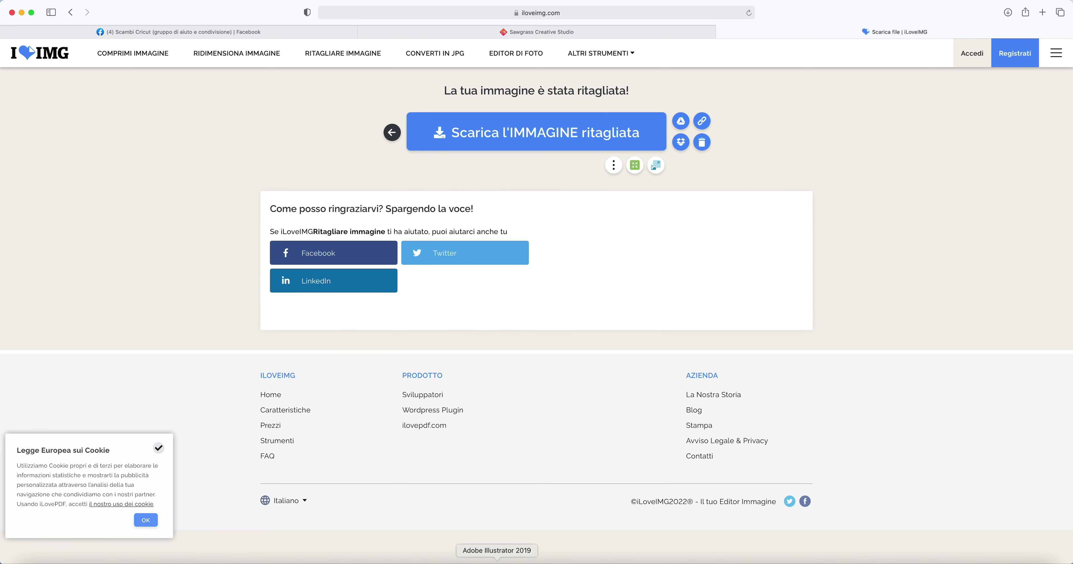
# Step: Switch to Sawgrass CreativeStudio and choose tazza gnomo_page-0001-2.jpg from the Desktop for upload to the My Images gallery
pyautogui.click(613, 36)
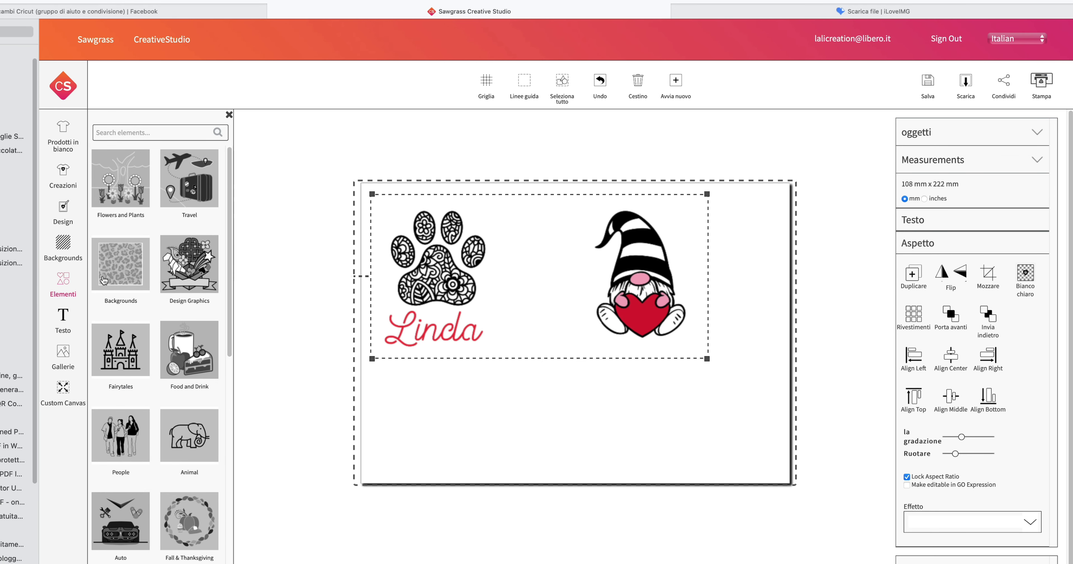
pyautogui.click(65, 358)
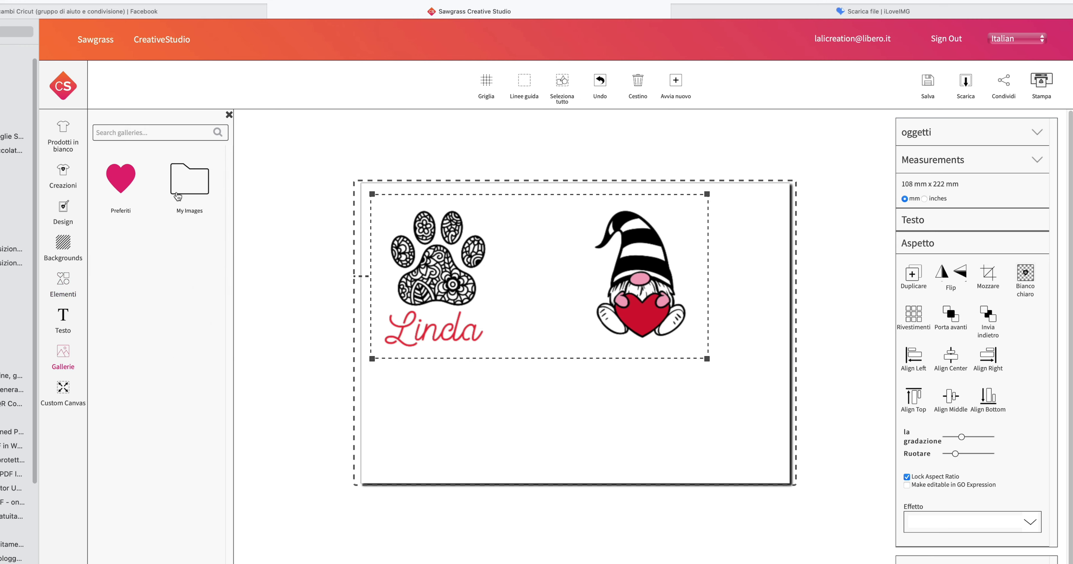
pyautogui.click(178, 197)
pyautogui.click(157, 155)
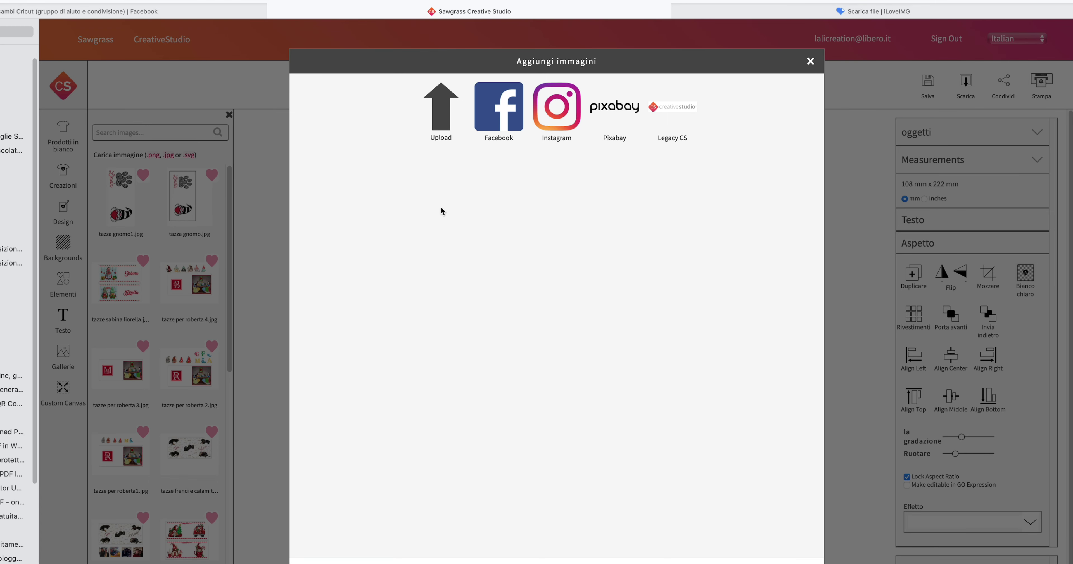
pyautogui.click(427, 132)
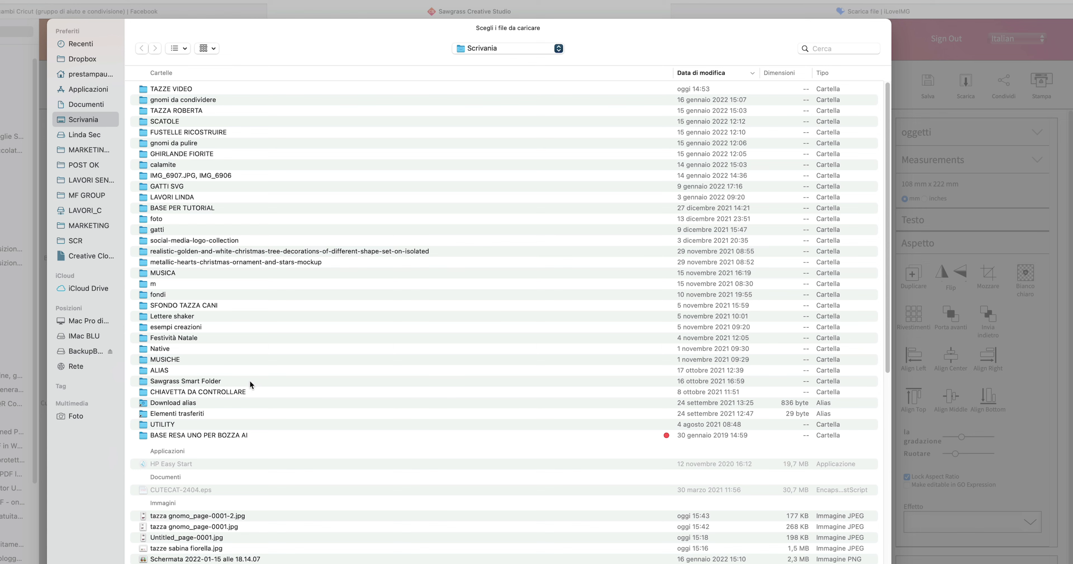
pyautogui.scroll(-3, 252, 384)
pyautogui.doubleClick(204, 460)
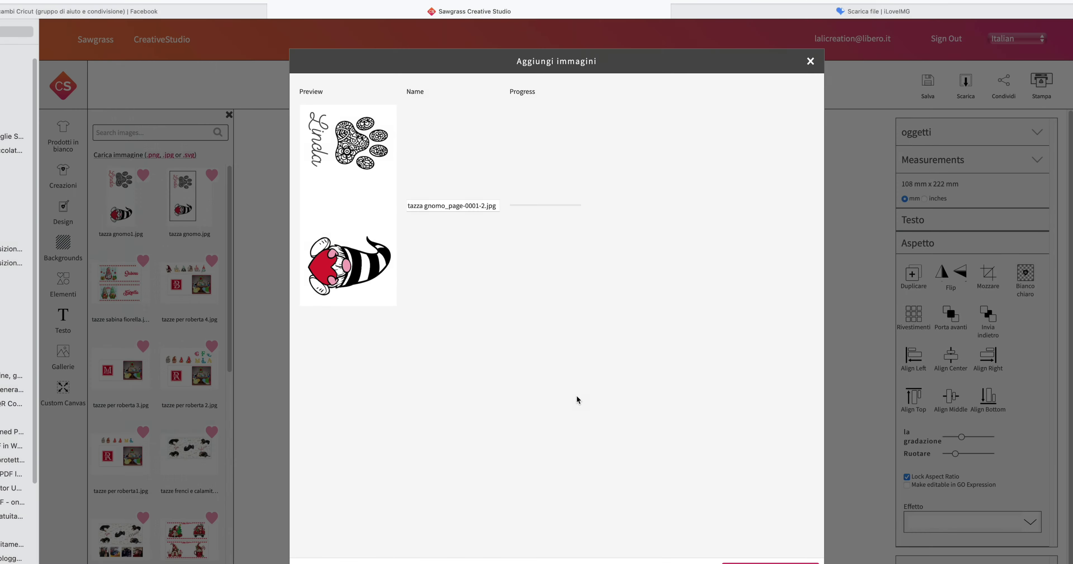
# Step: Rename the chosen image as tazza gnomo_ok.jpg and upload it
pyautogui.click(476, 206)
pyautogui.moveTo(448, 208); pyautogui.dragTo(495, 207)
pyautogui.write('ok')
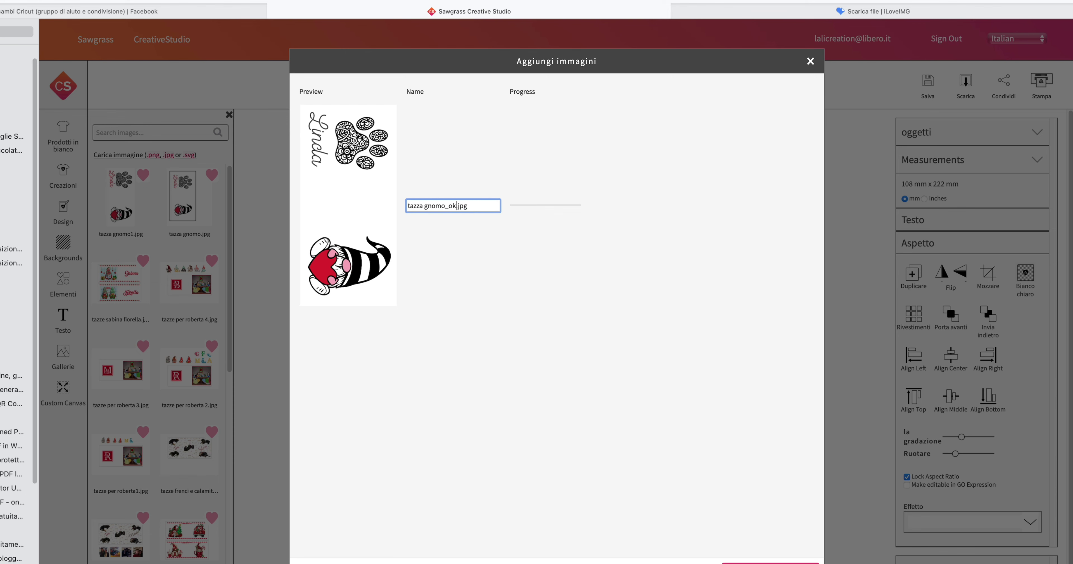
pyautogui.click(750, 562)
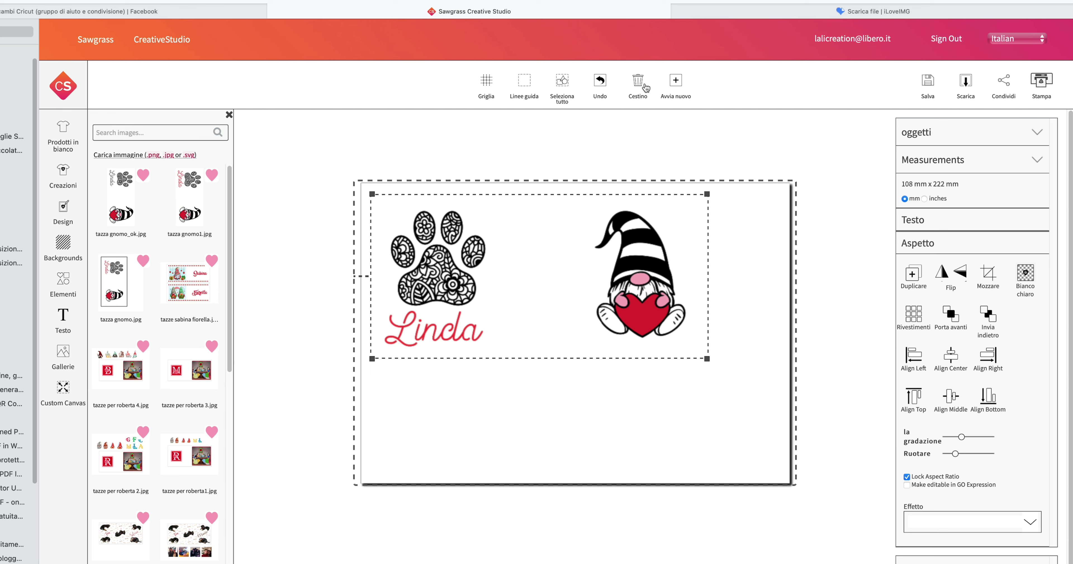
# Step: Replace the canvas image with tazza gnomo_ok.jpg, rotated upright, enlarged to 108 × 223 mm and placed near the sheet's upper-left corner
pyautogui.click(638, 83)
pyautogui.click(120, 189)
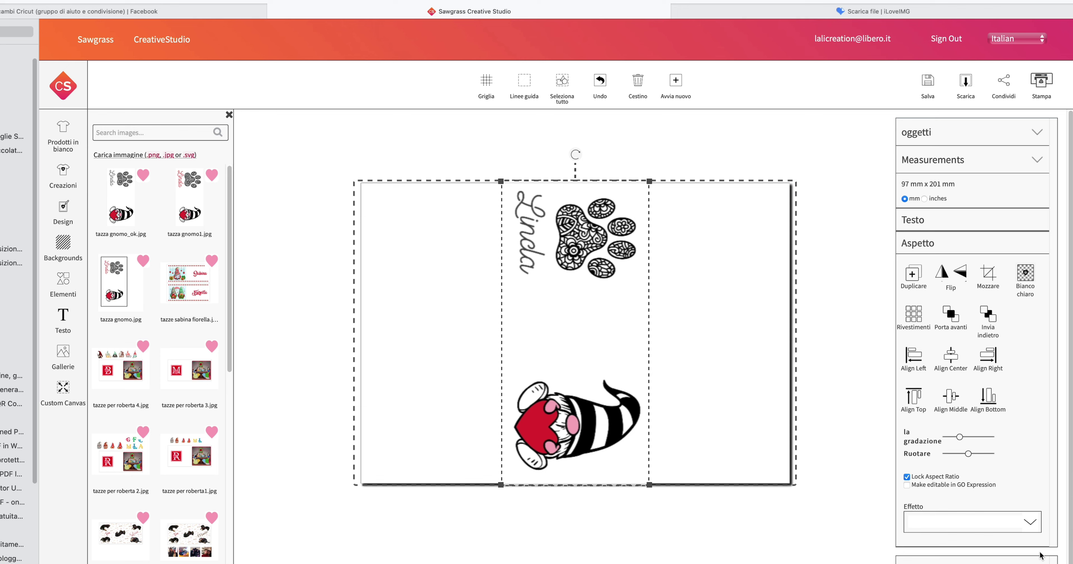
pyautogui.moveTo(969, 454); pyautogui.dragTo(957, 455)
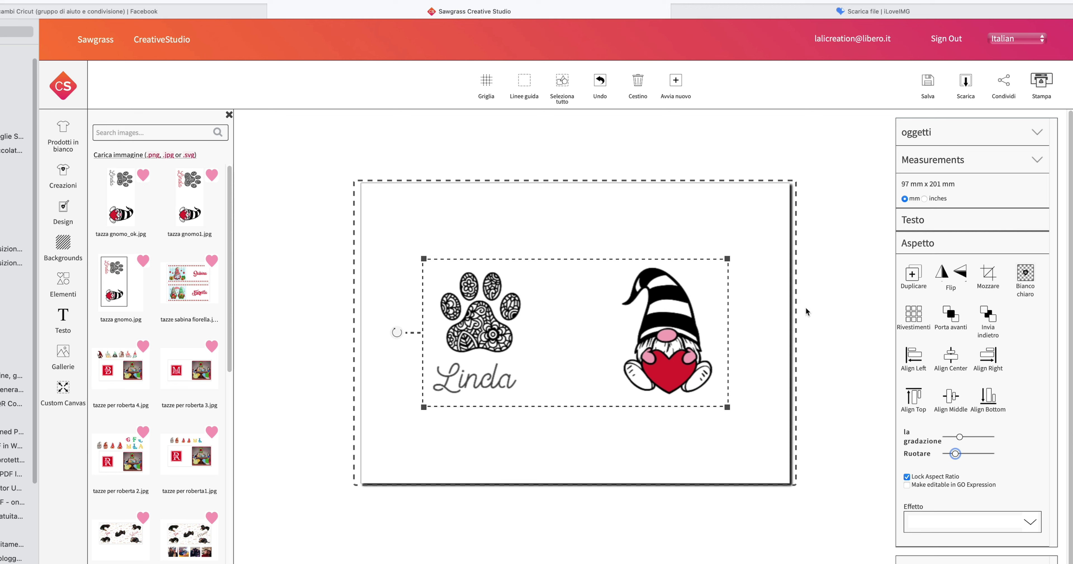
pyautogui.moveTo(729, 409); pyautogui.dragTo(746, 422)
pyautogui.moveTo(564, 342); pyautogui.dragTo(539, 291)
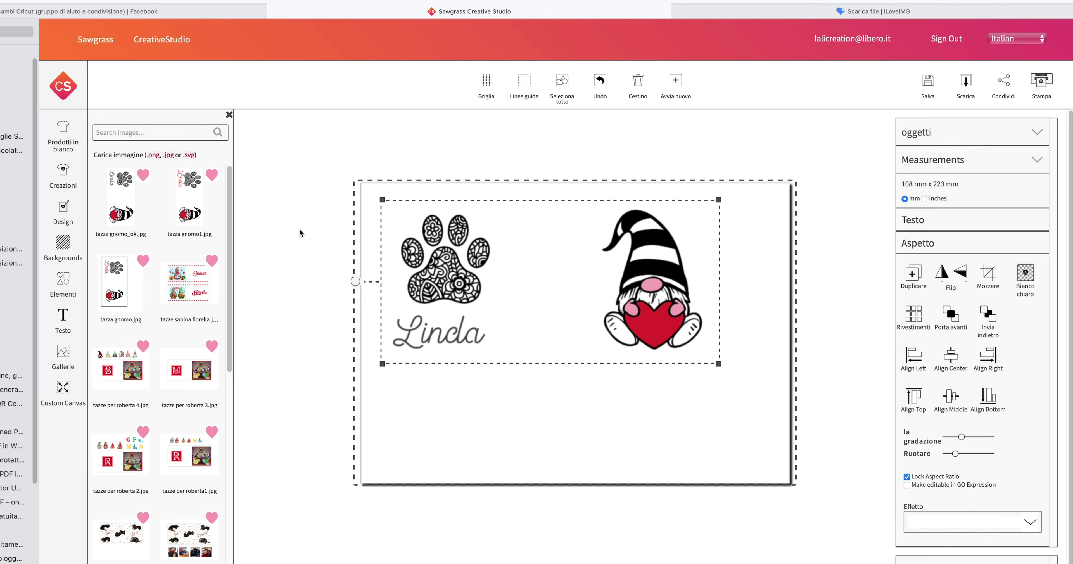
# Step: Add tazza gnomo1.jpg to the canvas, scale it to about 80 × 165 mm beside the sheet's left edge, and delete it
pyautogui.click(183, 213)
pyautogui.moveTo(608, 416); pyautogui.dragTo(473, 388)
pyautogui.moveTo(517, 458)
pyautogui.mouseDown()
pyautogui.moveTo(543, 511)
pyautogui.moveTo(510, 473)
pyautogui.mouseUp()
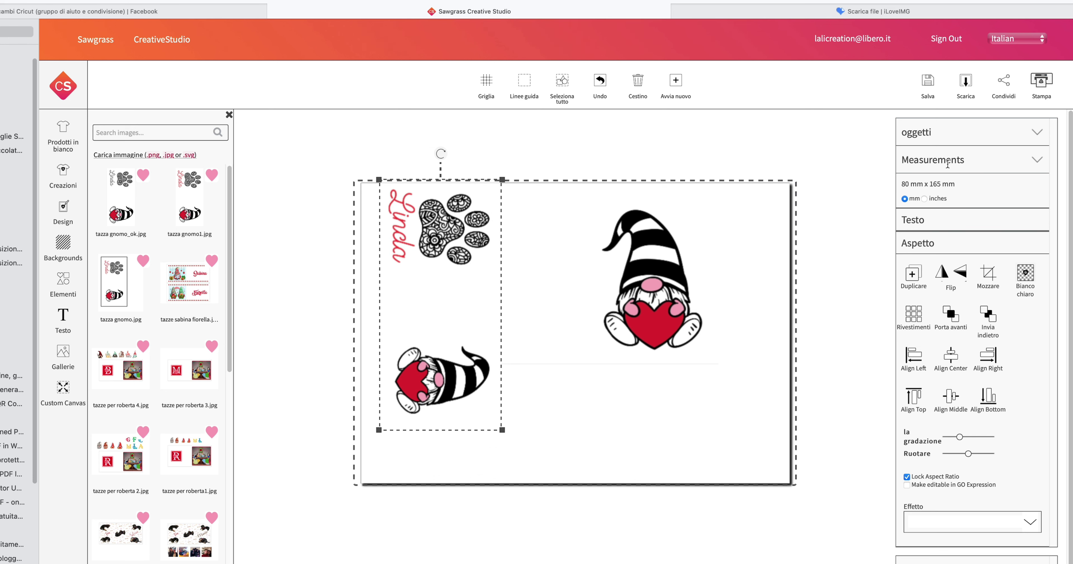
pyautogui.click(638, 83)
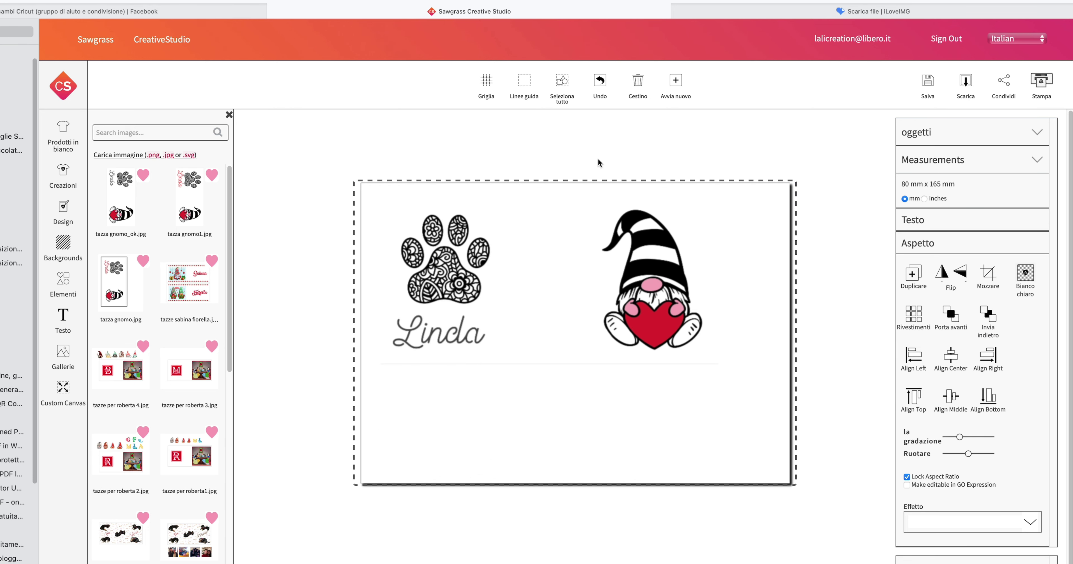